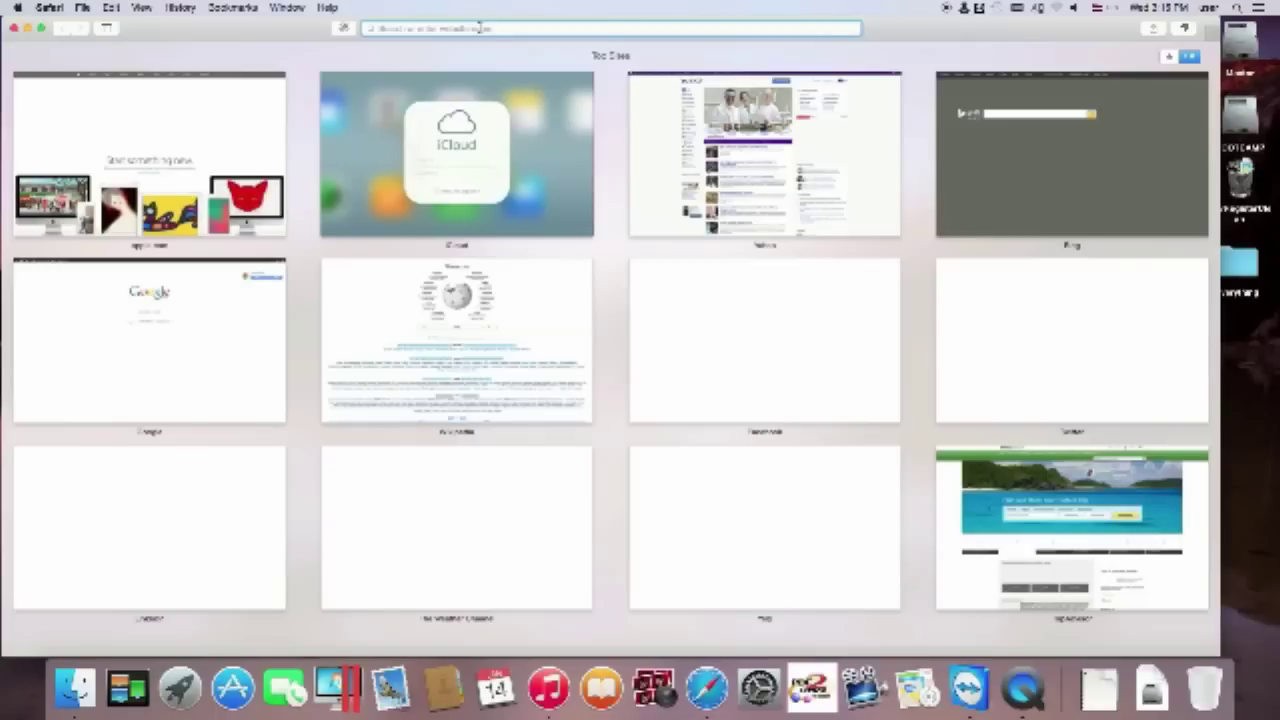
Load wondershare.com/video-editor/mac in Safari's address bar
type("wondersha")
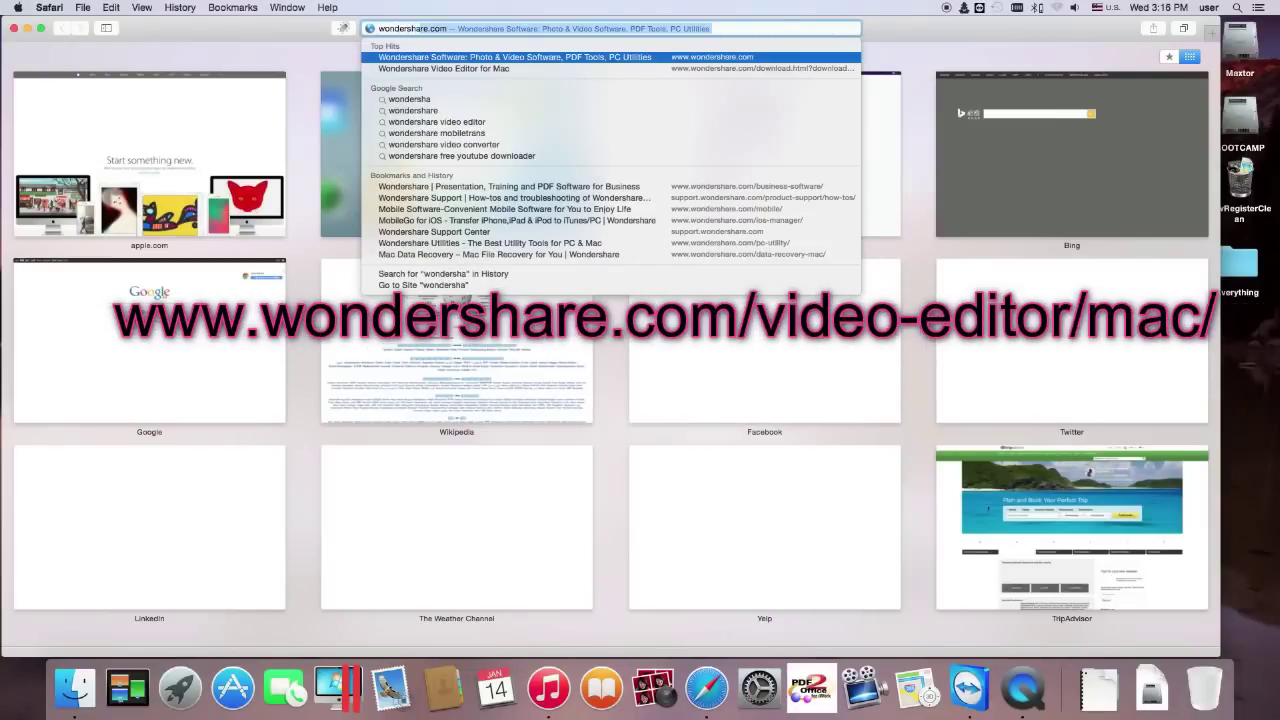
type("re.com/")
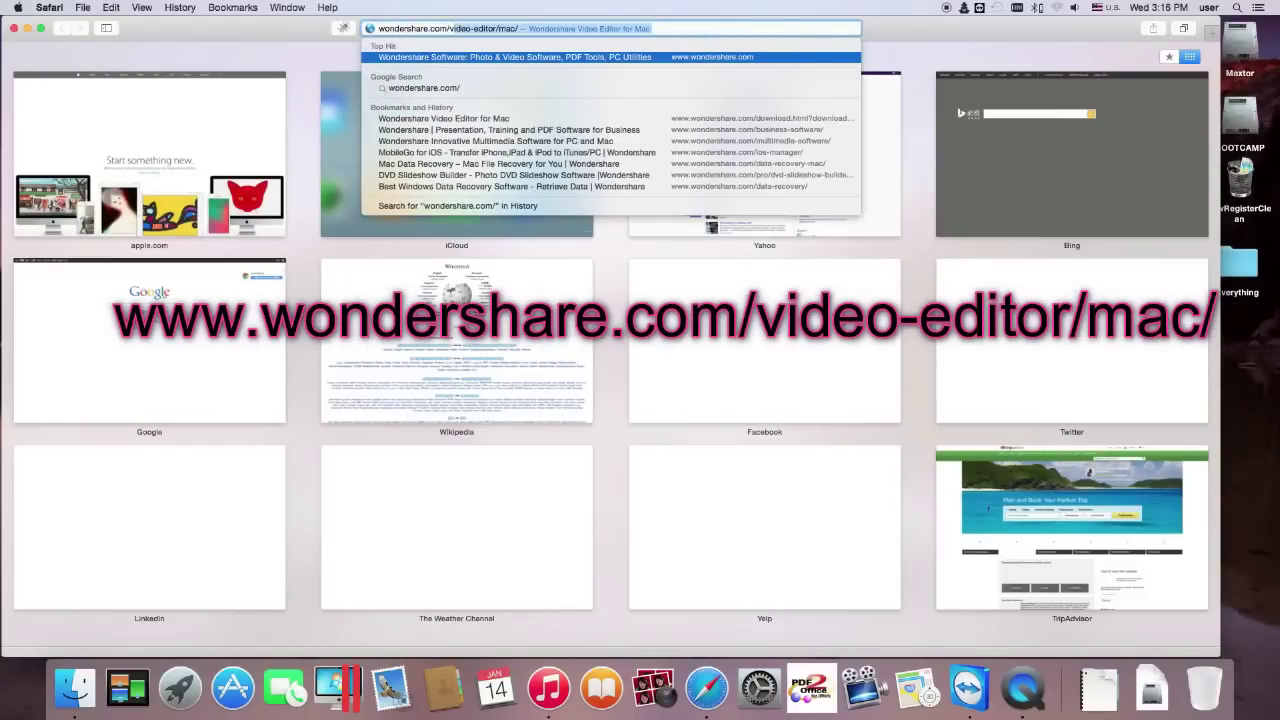
type("video-")
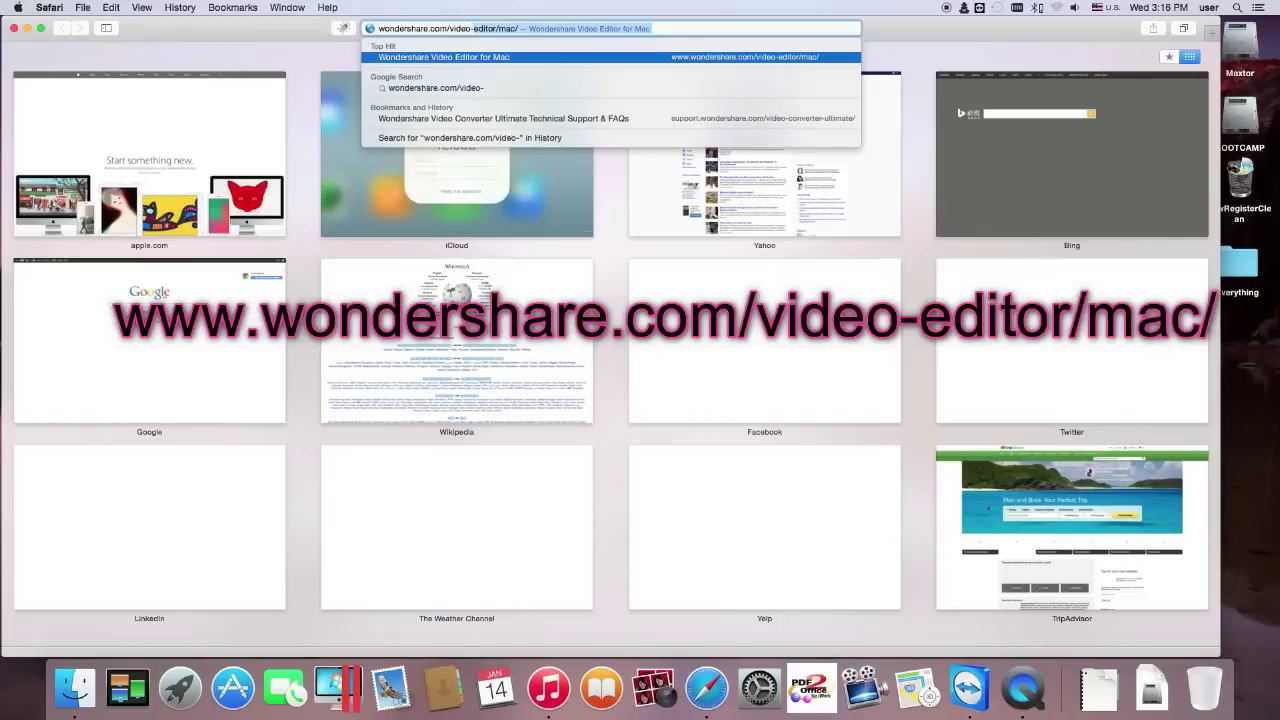
type("editor")
key("Return")
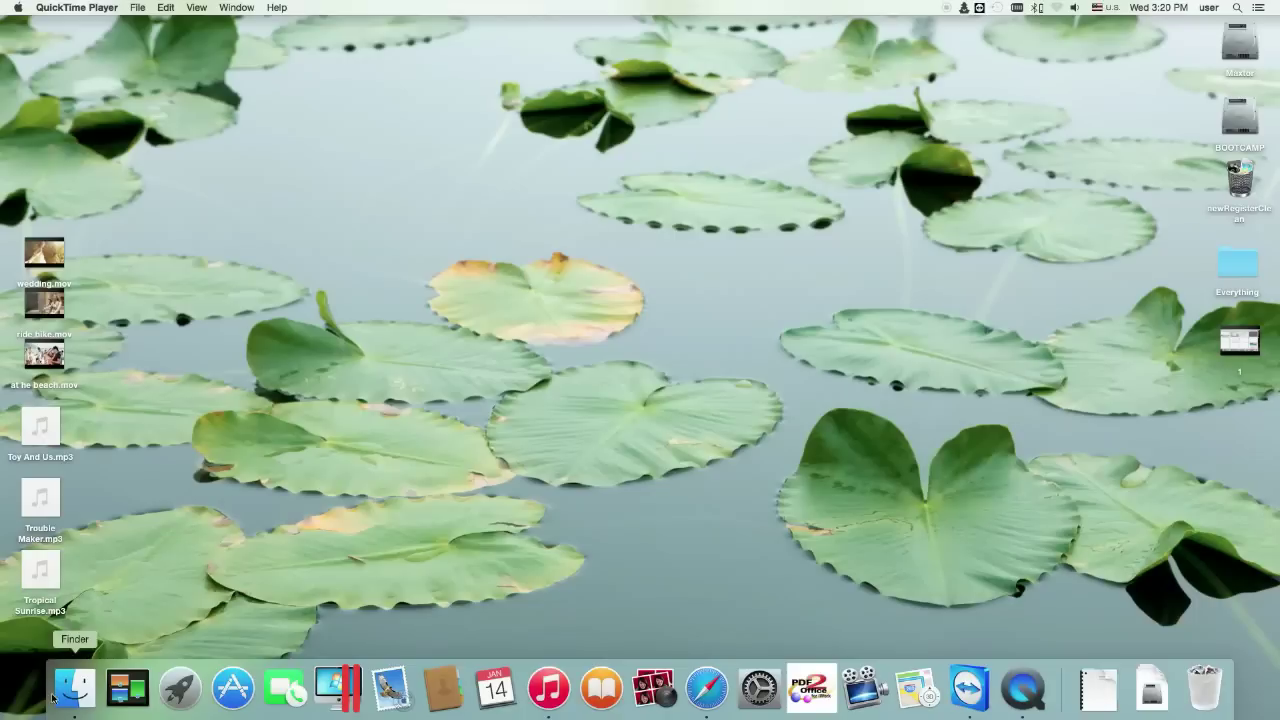
Launch Wondershare Video Editor from Finder's Applications folder
left_click(68, 695)
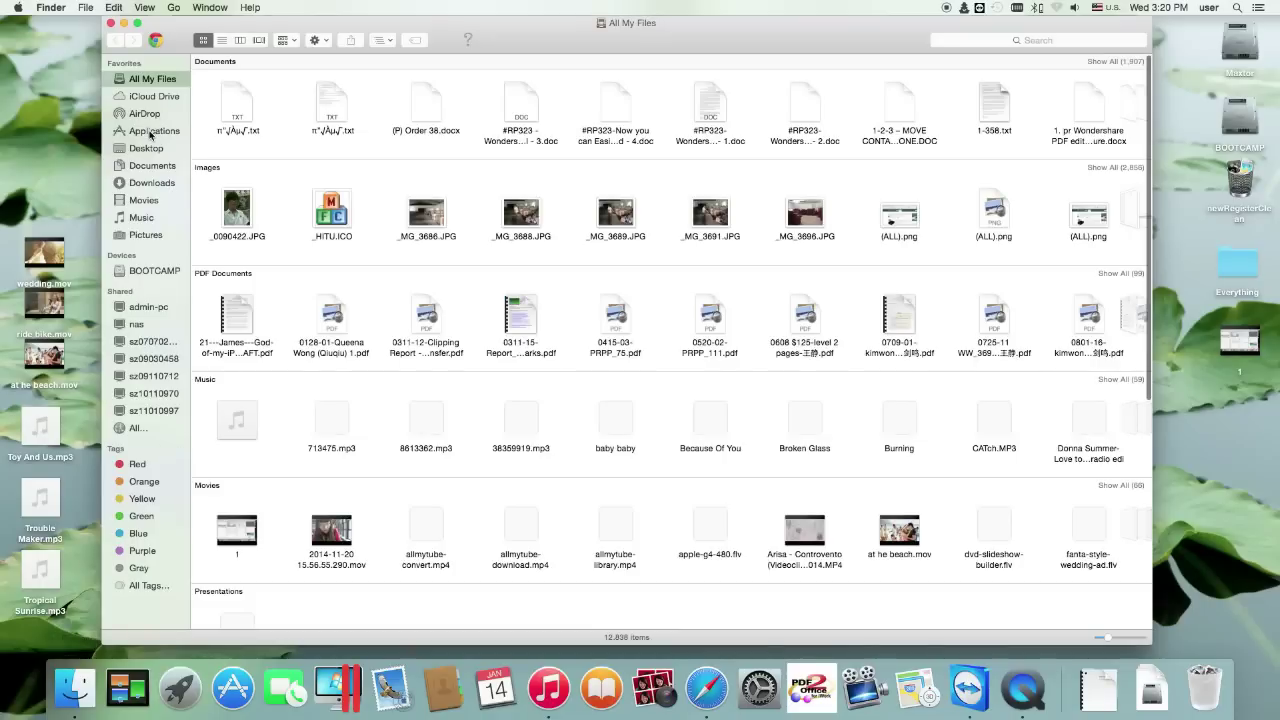
left_click(152, 131)
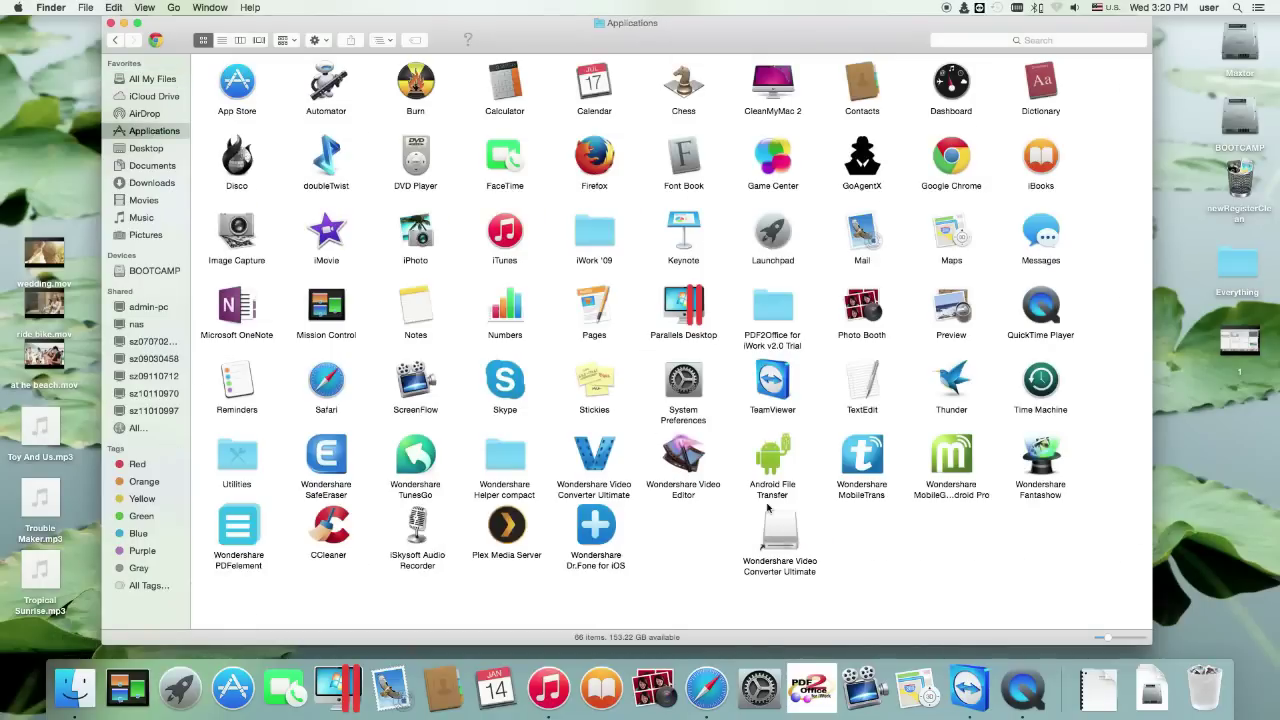
double_click(683, 458)
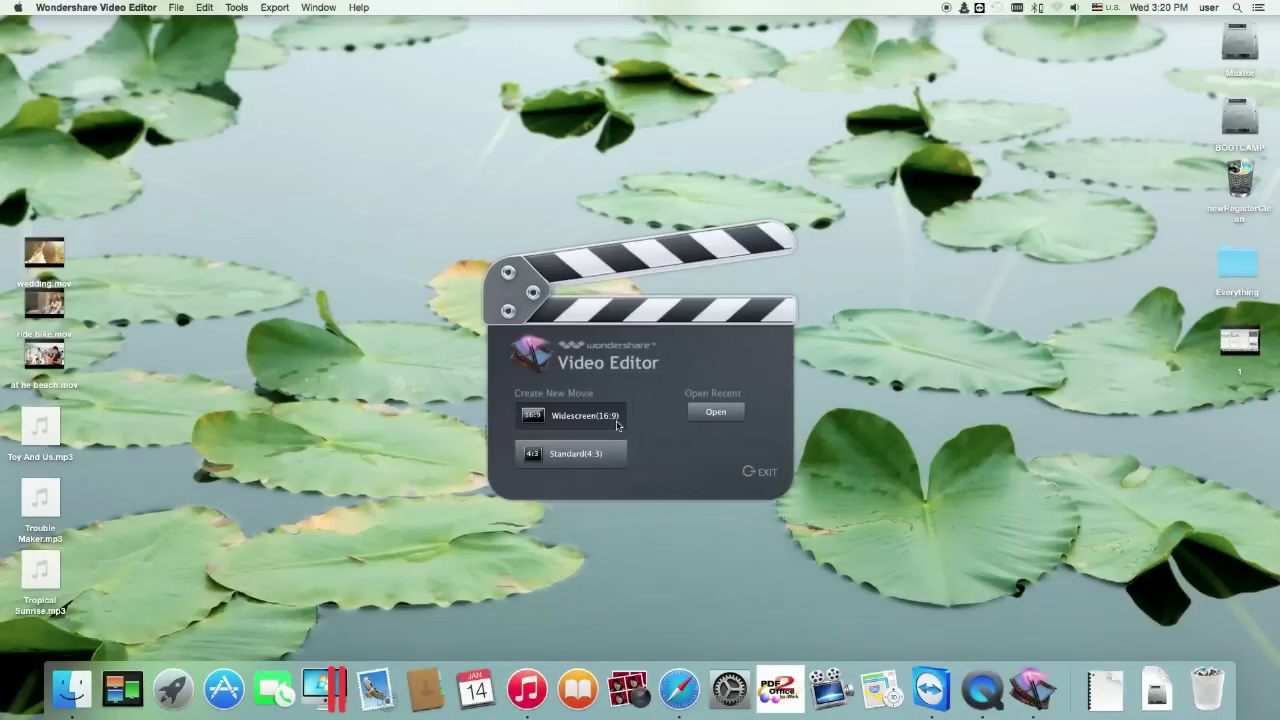
Start a widescreen 16:9 movie and import 'at the beach.mov' into the media library
left_click(617, 425)
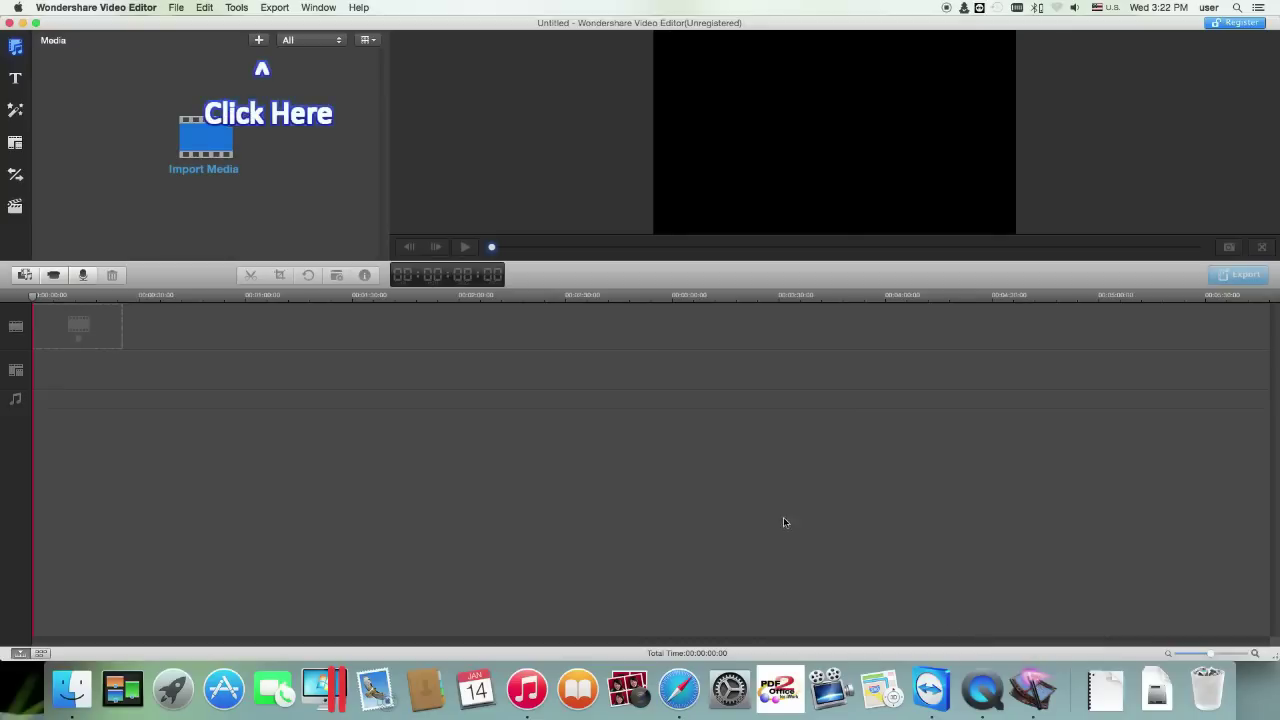
left_click(205, 140)
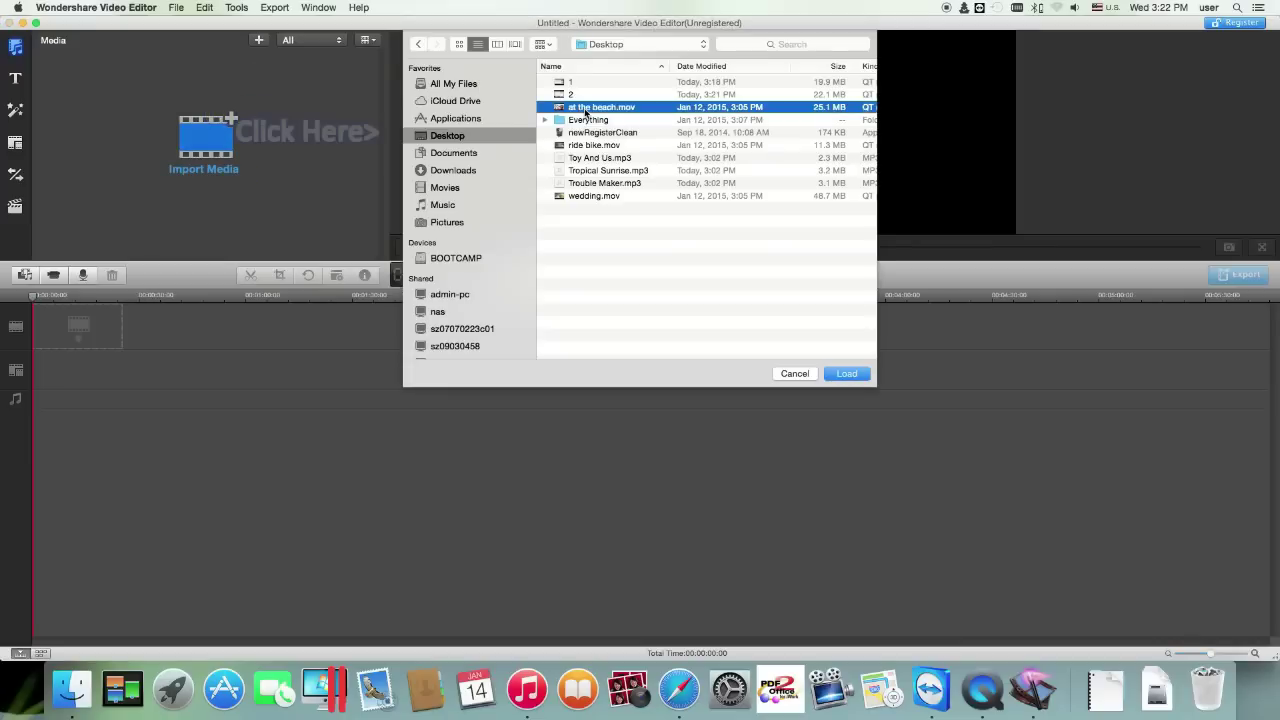
left_click(845, 374)
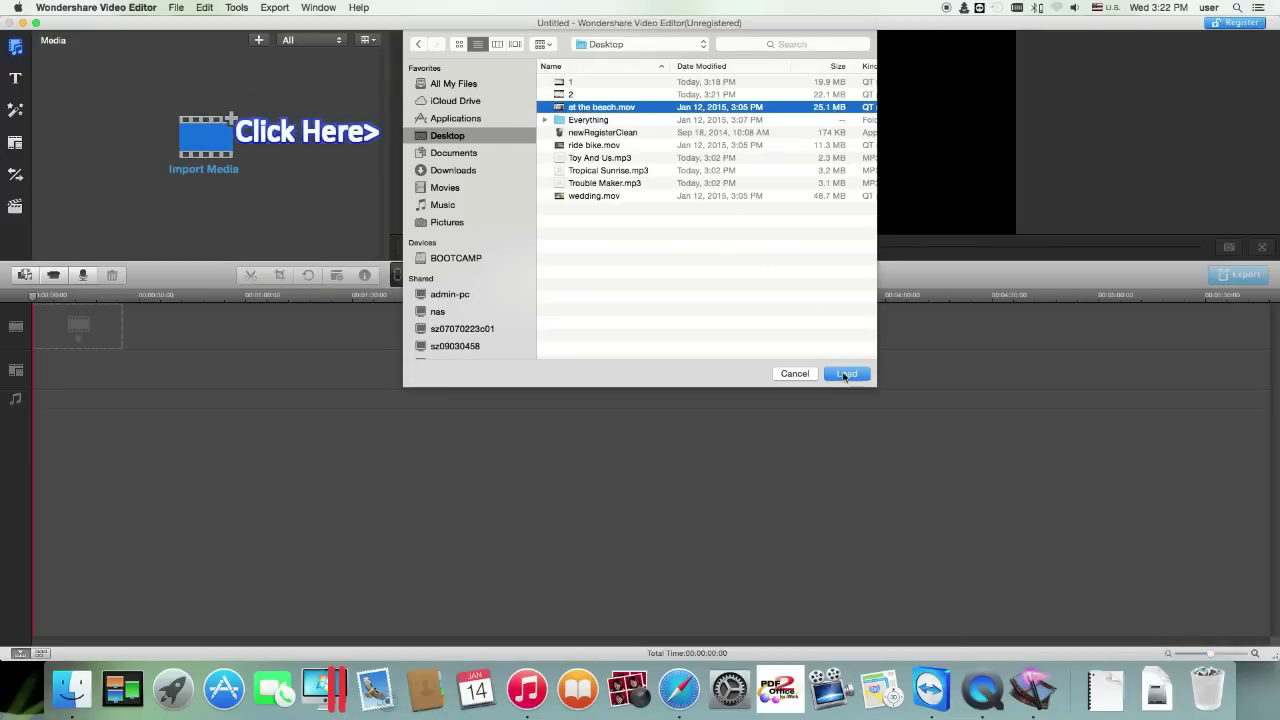
left_click(845, 374)
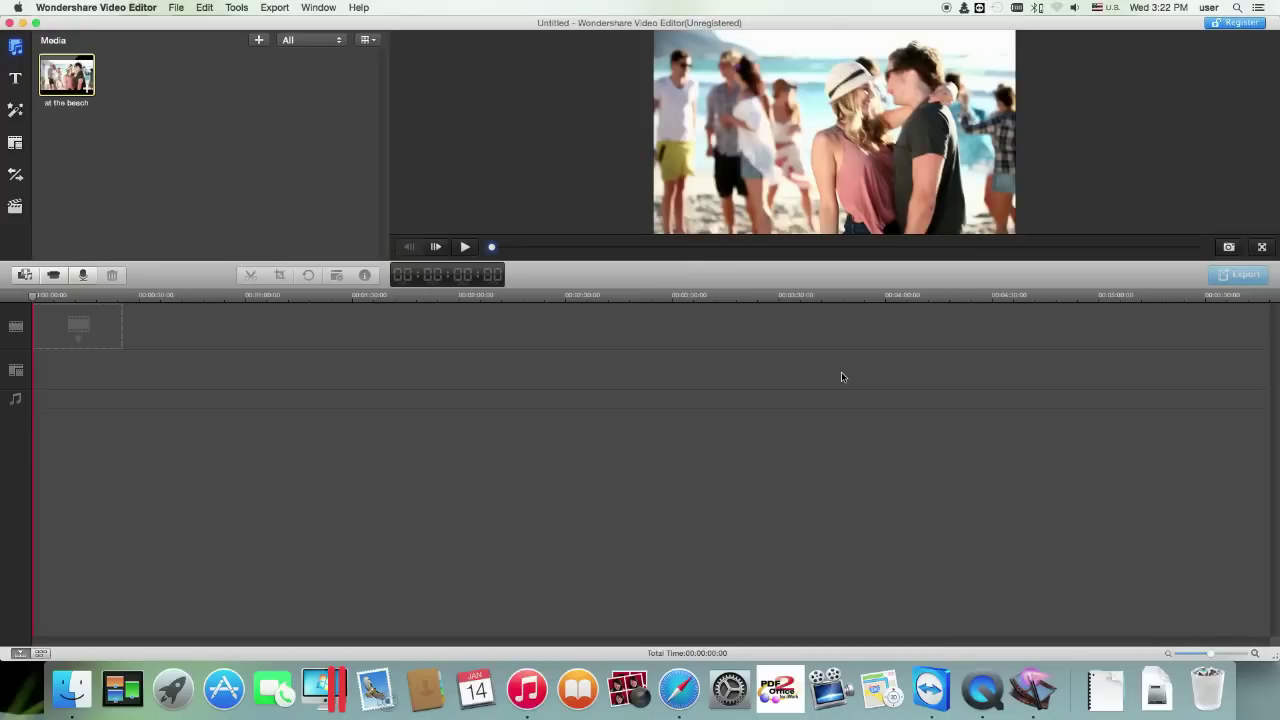
Preview the beach clip, place it on the video track, and select it in timeline view
left_click(464, 247)
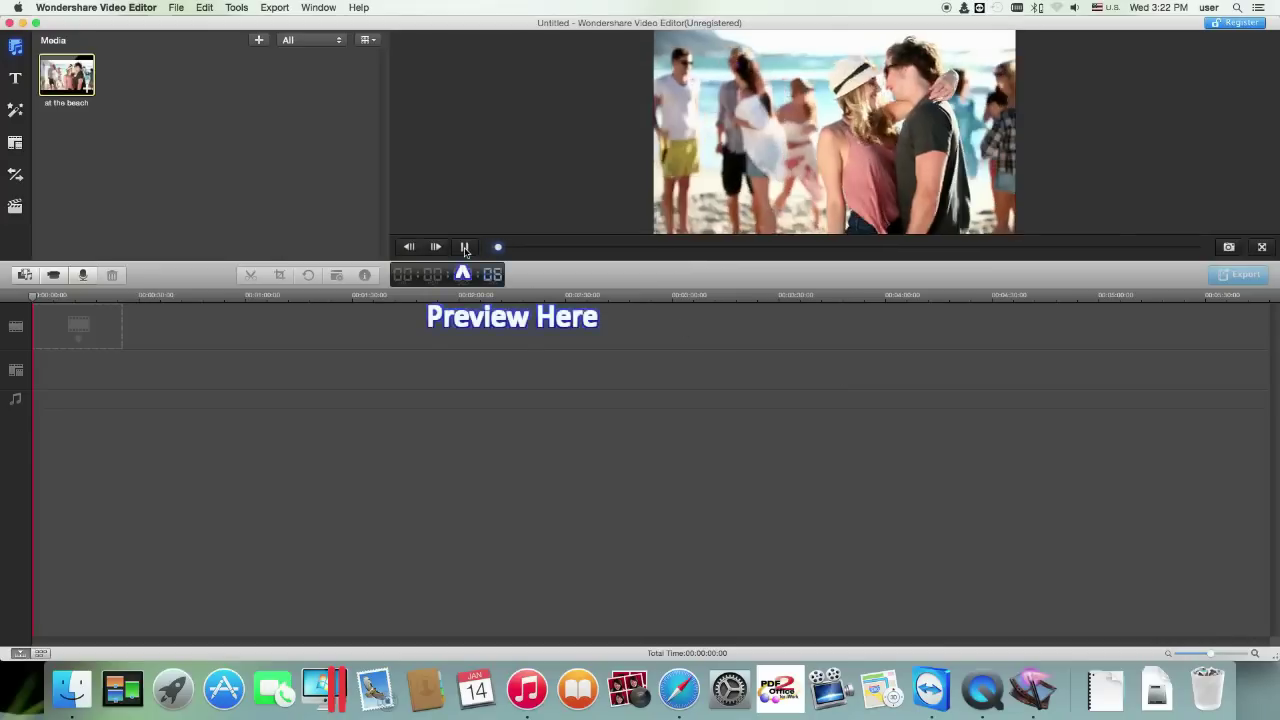
left_click(464, 247)
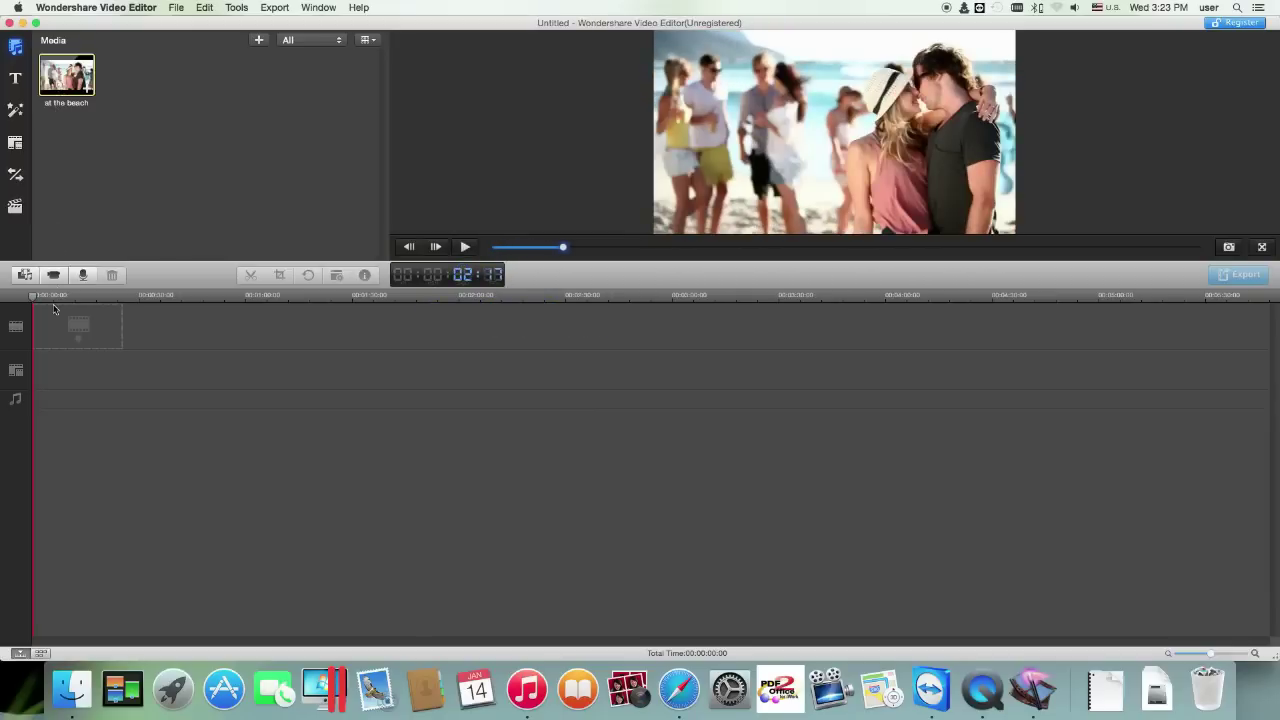
left_click_drag(55, 310, 57, 337)
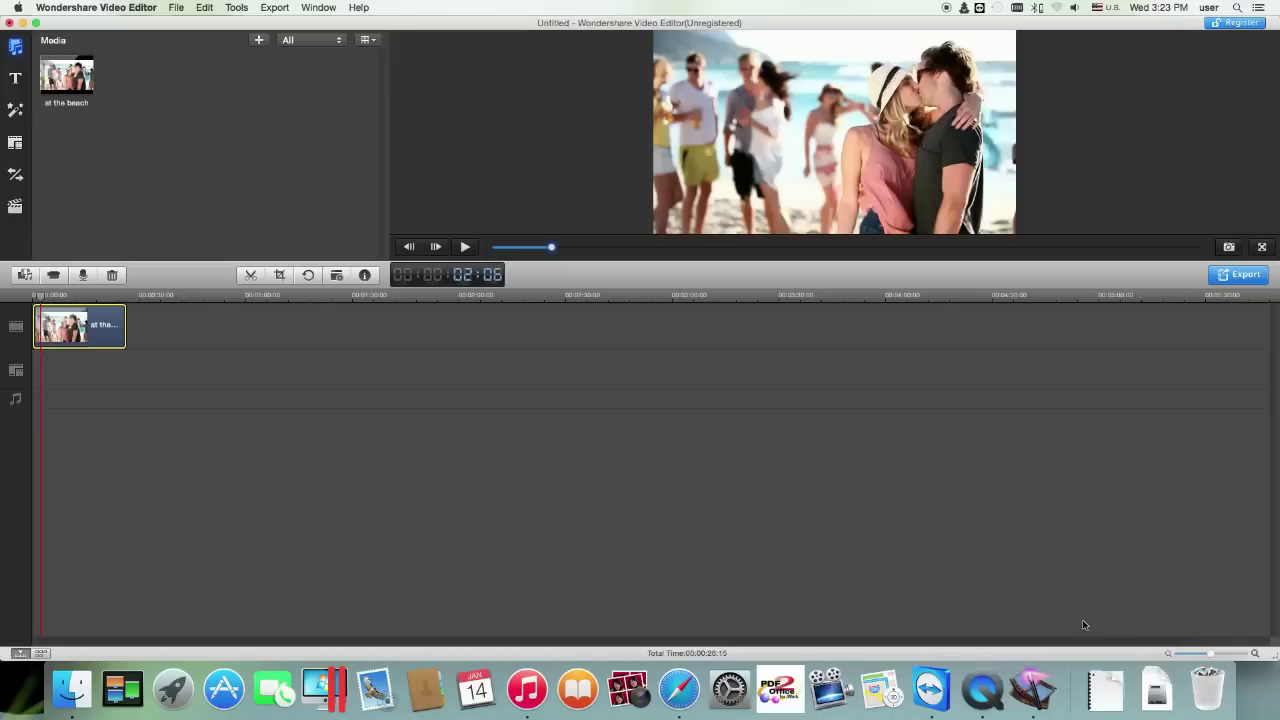
left_click_drag(1209, 653, 1220, 659)
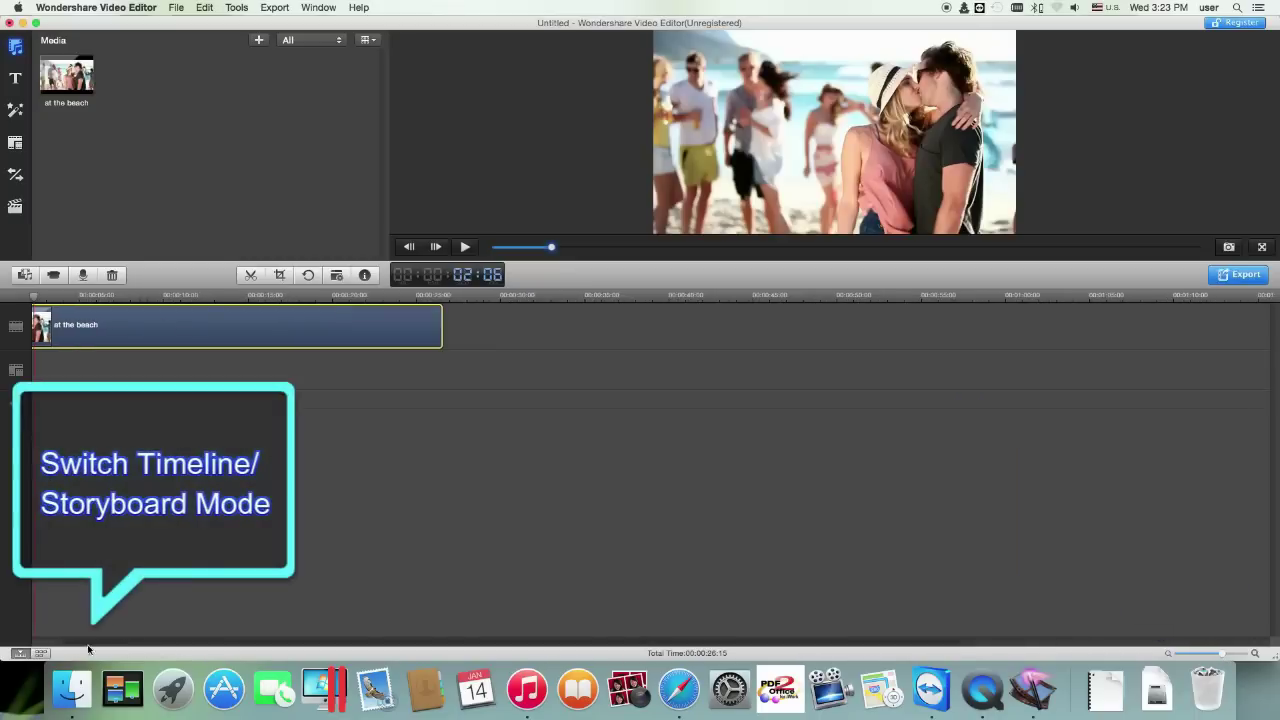
left_click(41, 653)
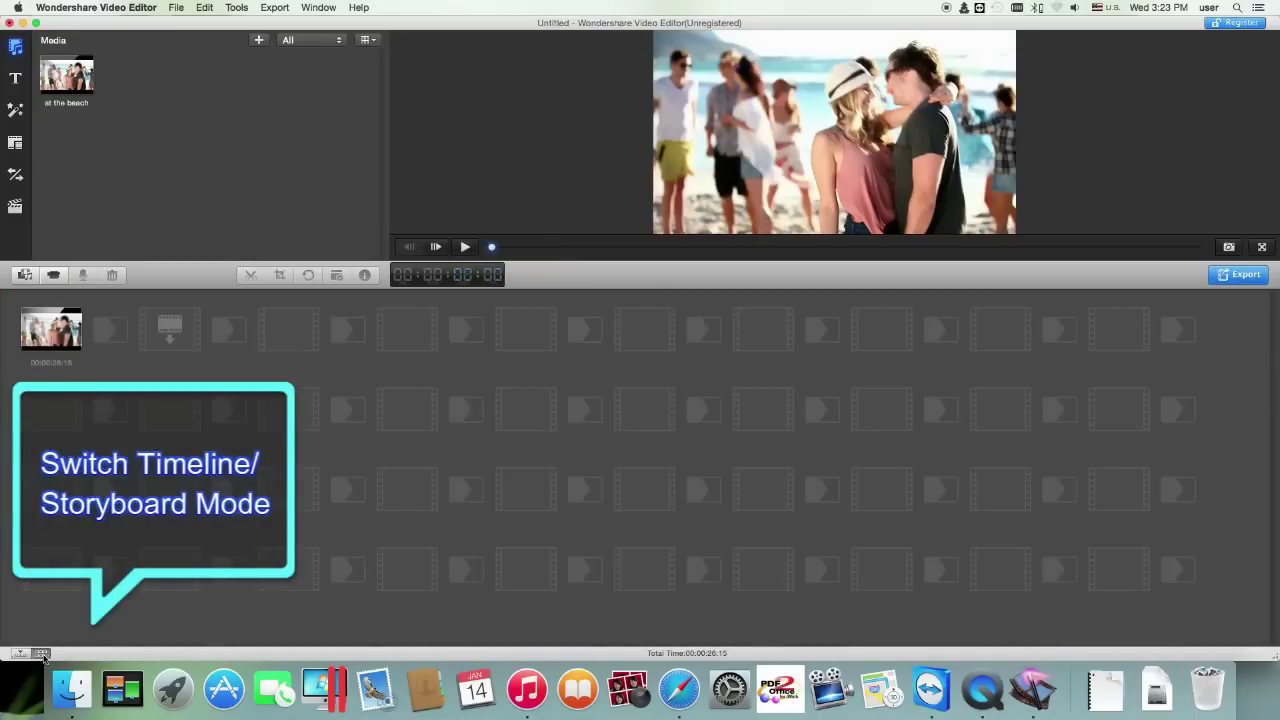
left_click(19, 654)
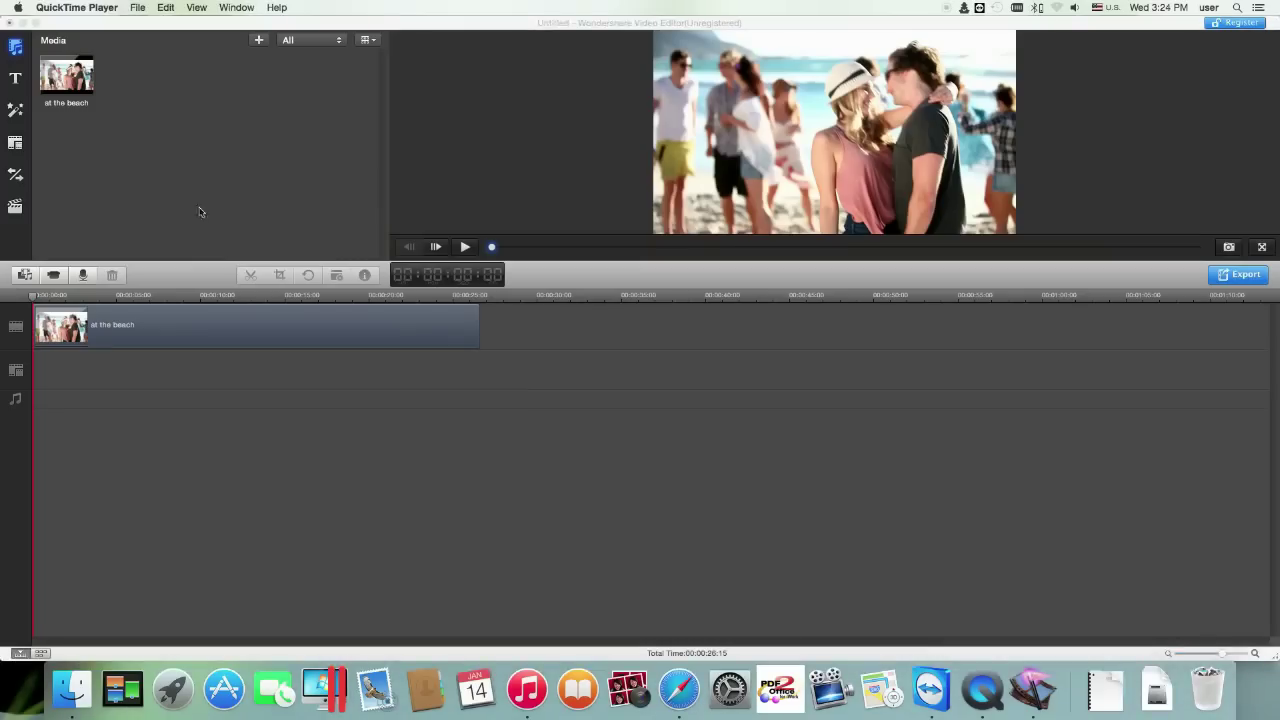
left_click(208, 321)
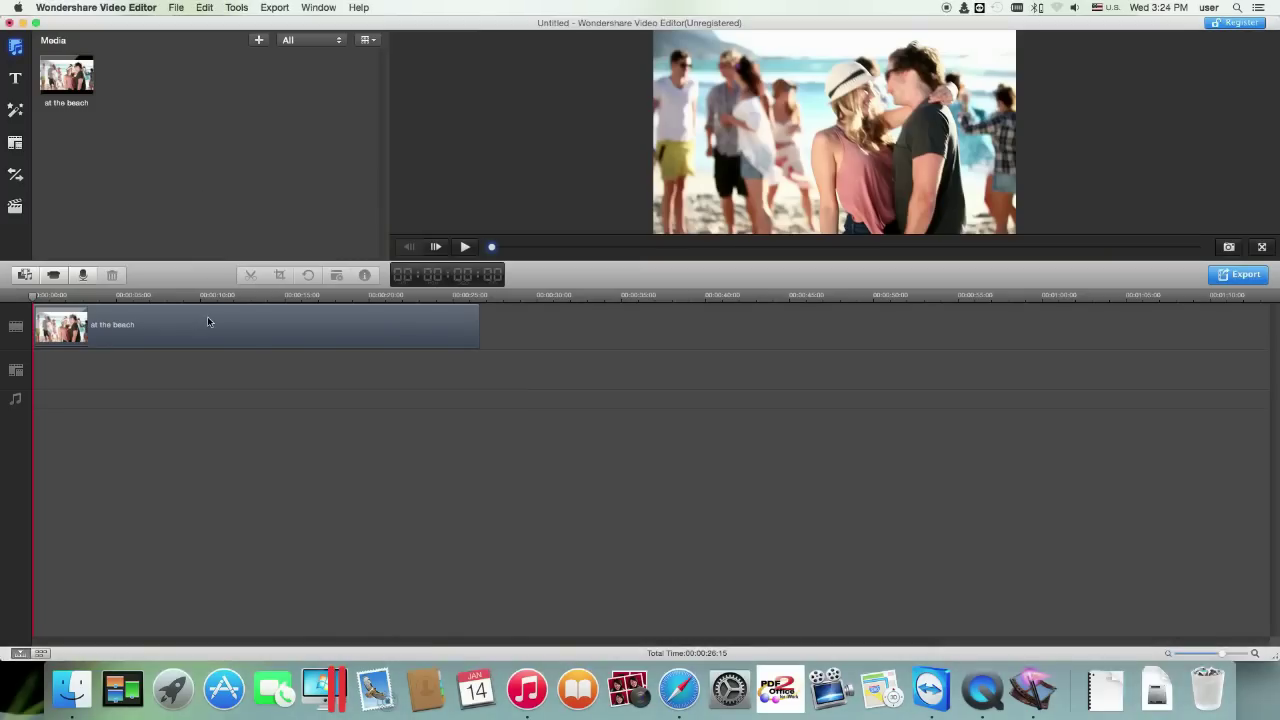
Set the beach clip's brightness to 31, contrast to −4 and saturation to 3
double_click(208, 320)
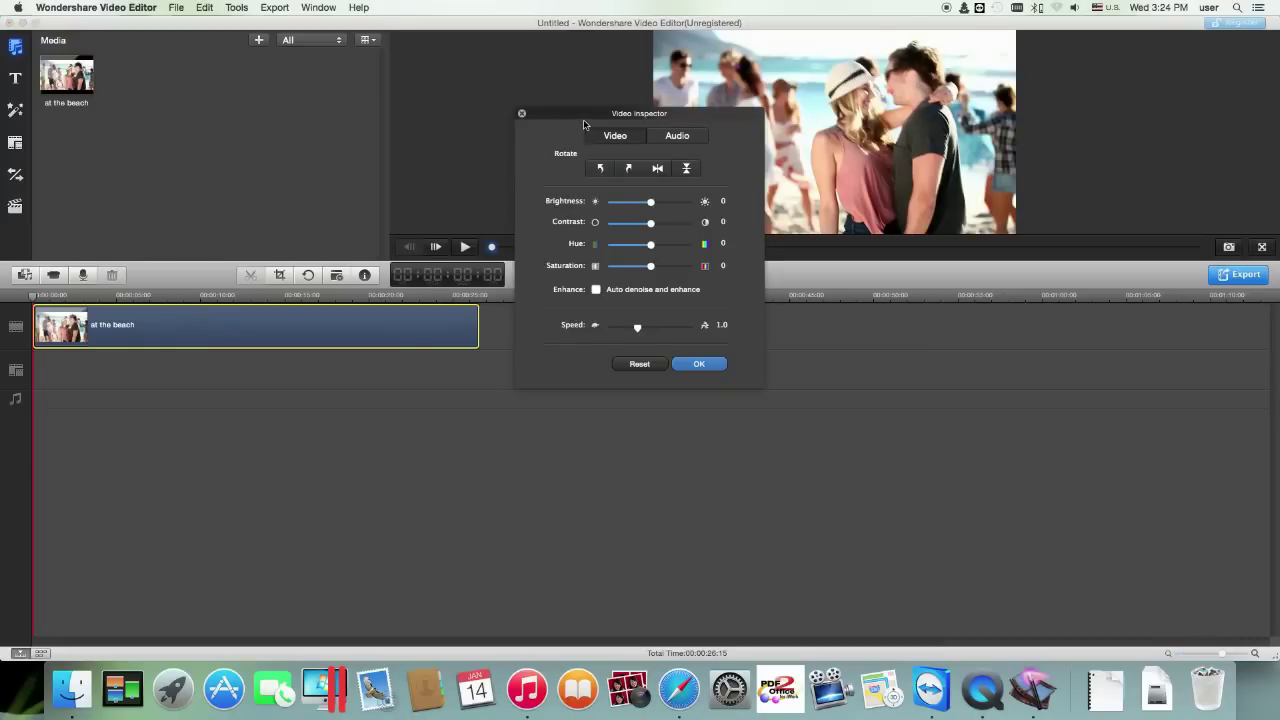
left_click_drag(577, 120, 540, 169)
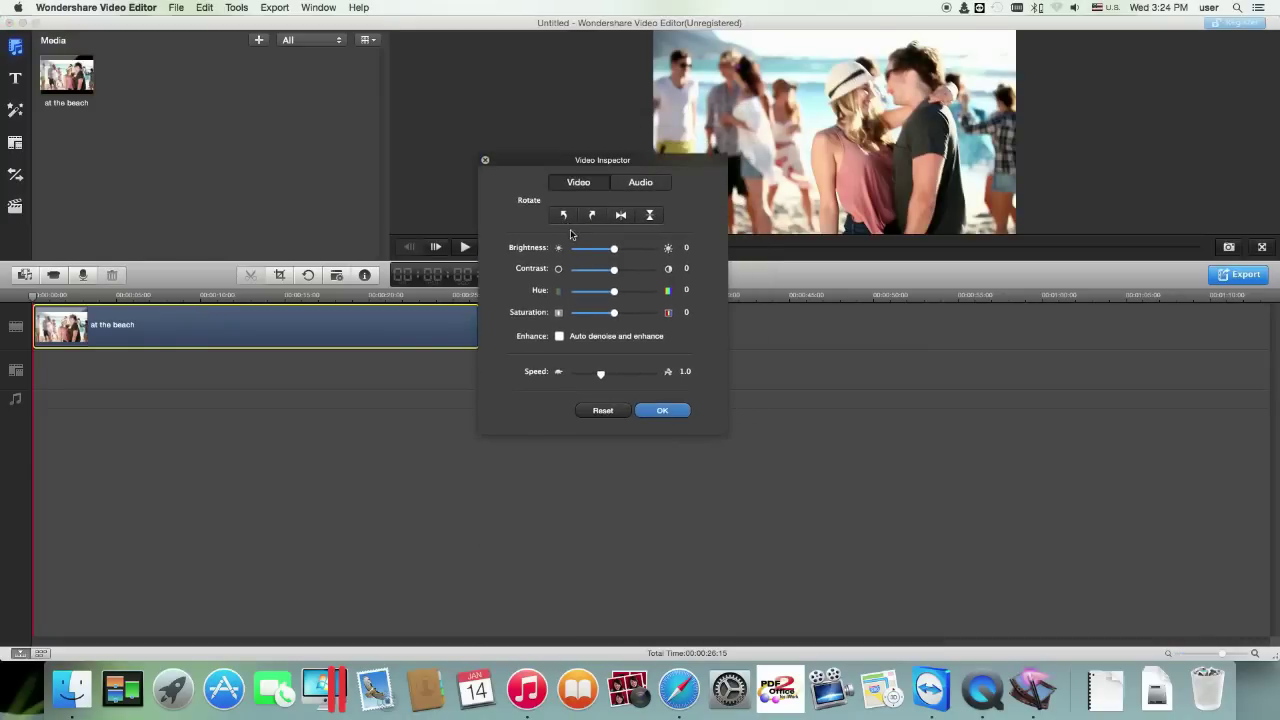
left_click_drag(613, 248, 626, 248)
left_click_drag(600, 160, 498, 54)
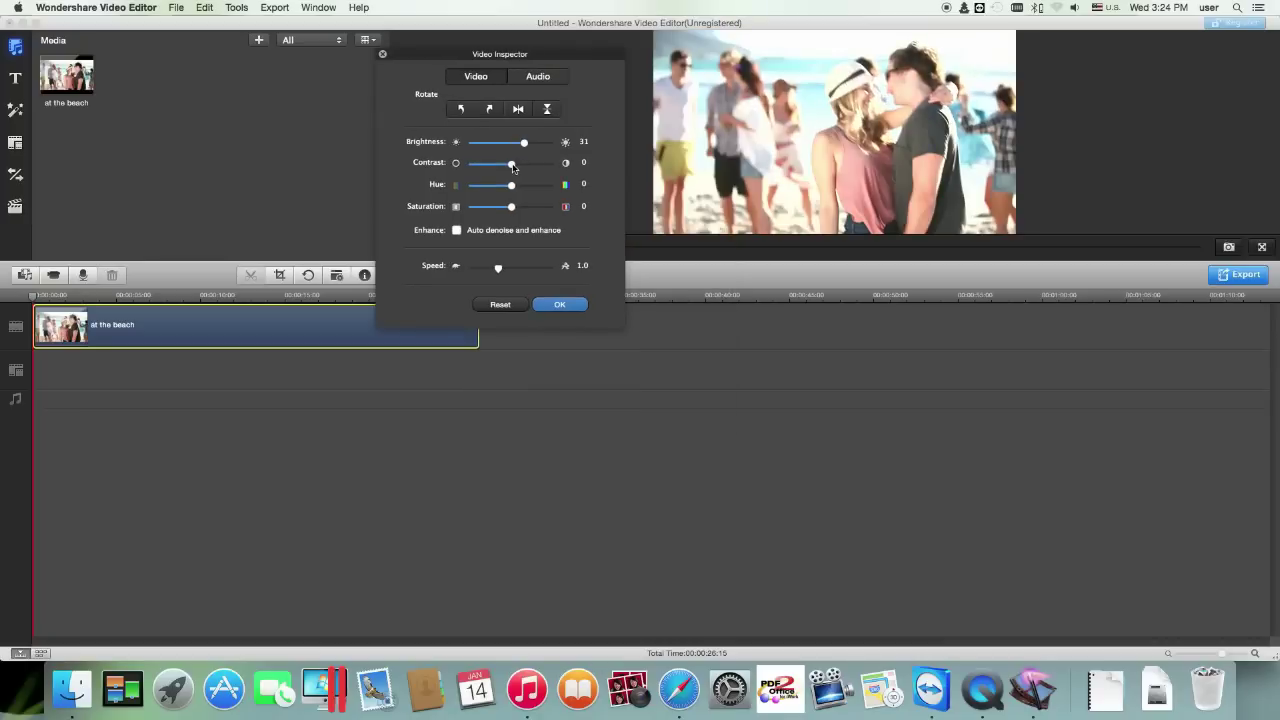
mouse_move(512, 163)
left_mouse_down()
mouse_move(540, 168)
mouse_move(515, 164)
left_mouse_up()
mouse_move(512, 189)
left_mouse_down()
mouse_move(528, 207)
mouse_move(513, 207)
left_mouse_up()
left_click_drag(499, 270, 534, 268)
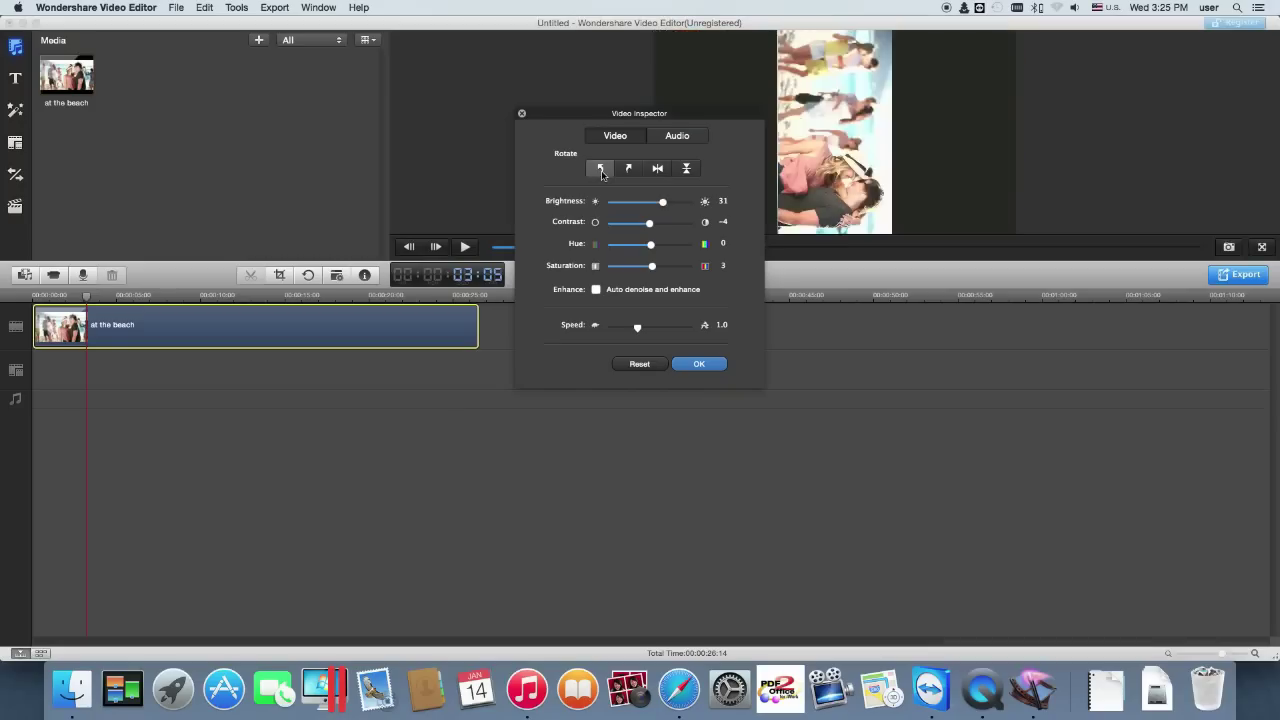
left_click(600, 169)
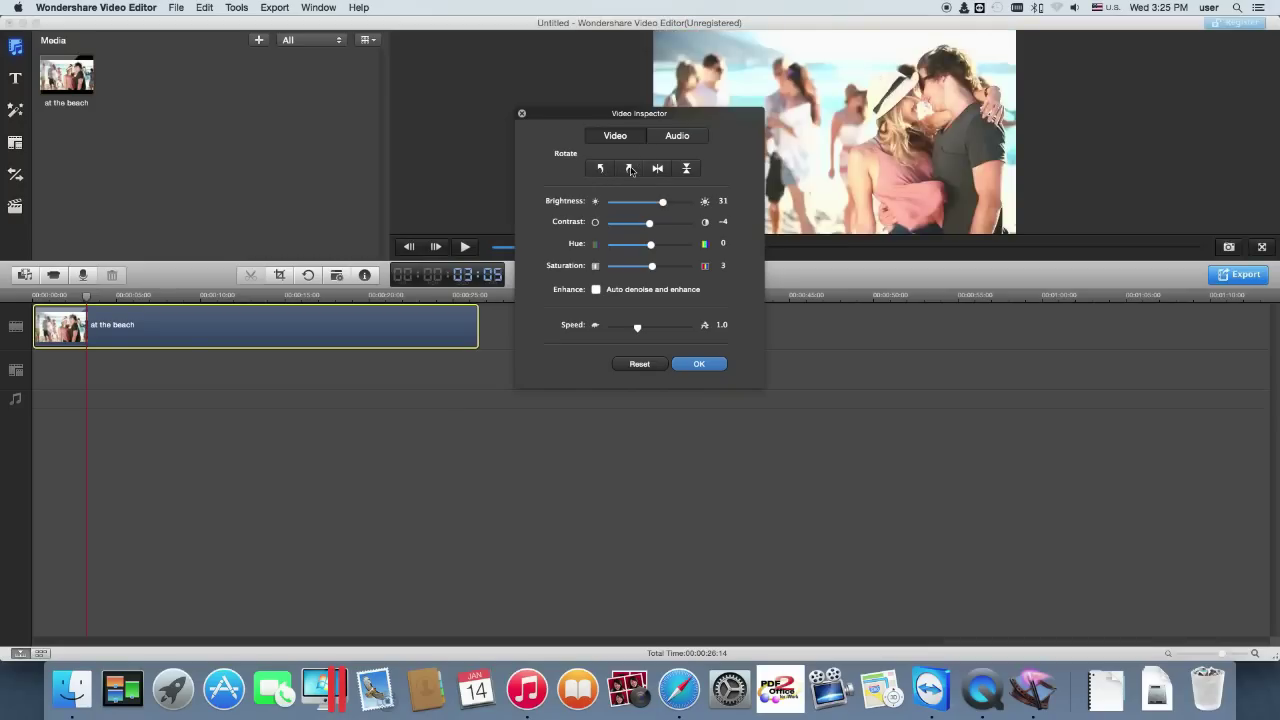
Test the rotate and flip options, leaving the clip upright and unmirrored
left_click_drag(716, 118, 623, 121)
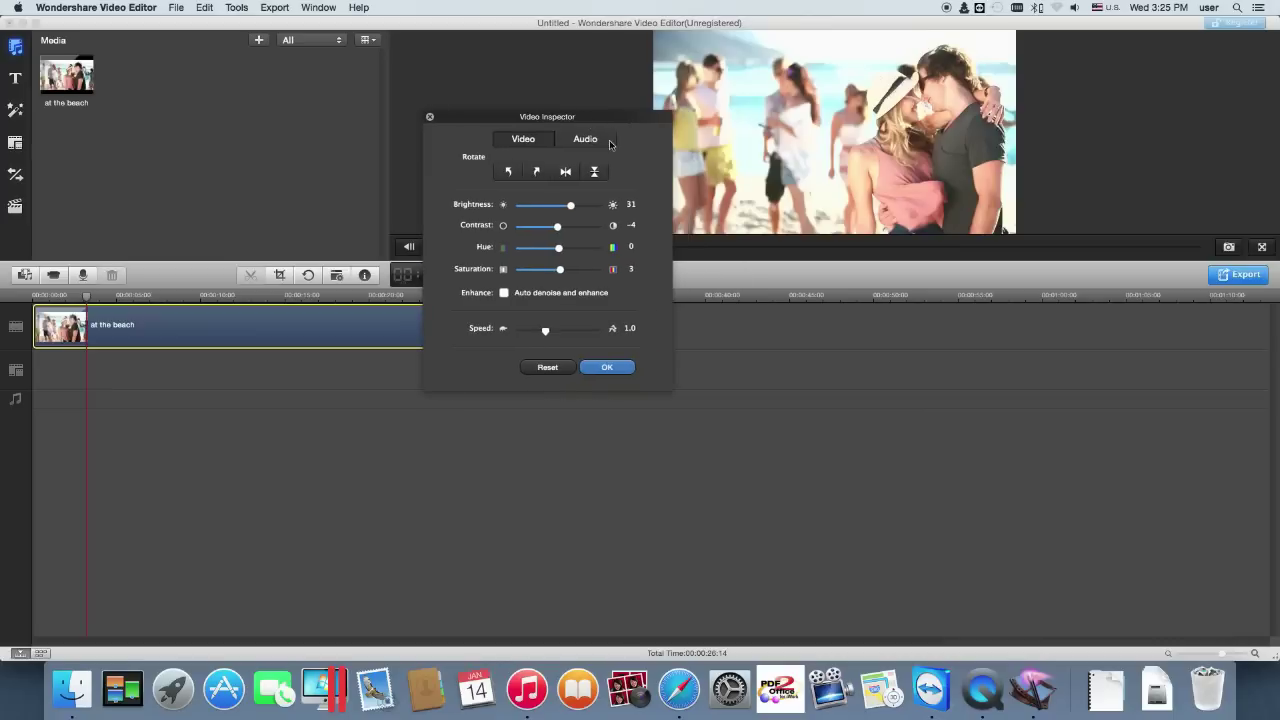
left_click(563, 174)
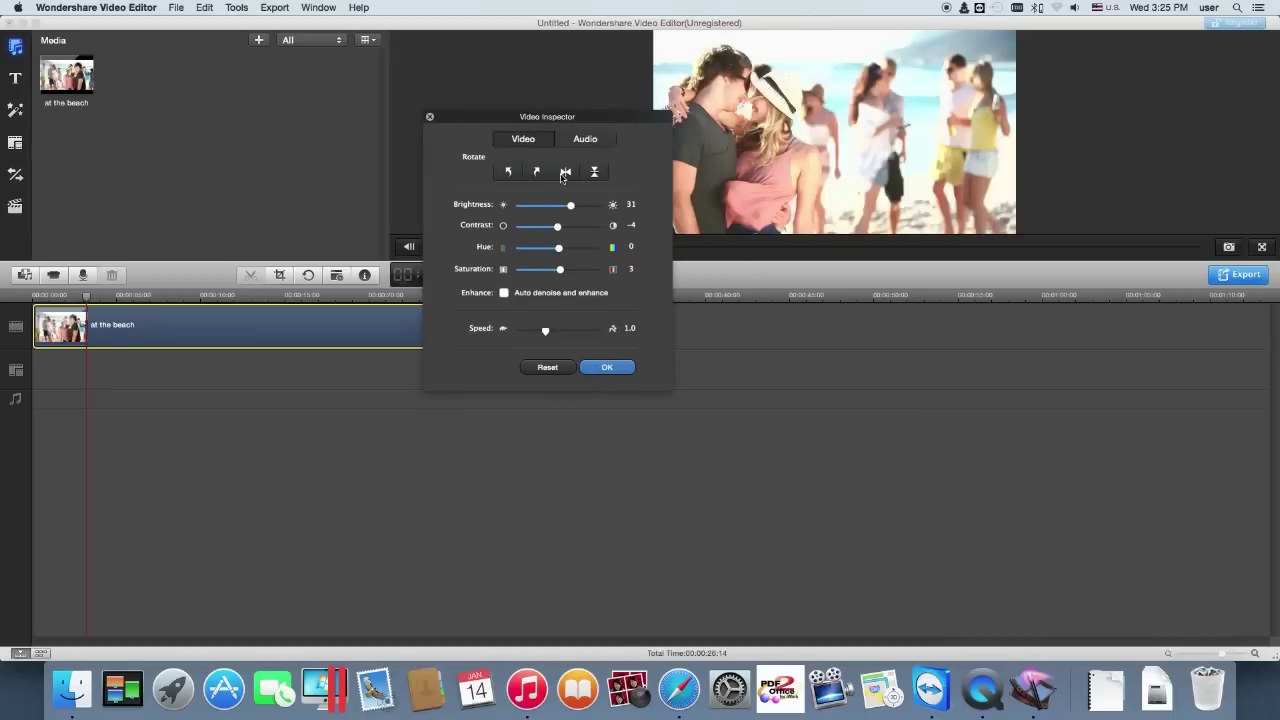
left_click(563, 175)
left_click(594, 174)
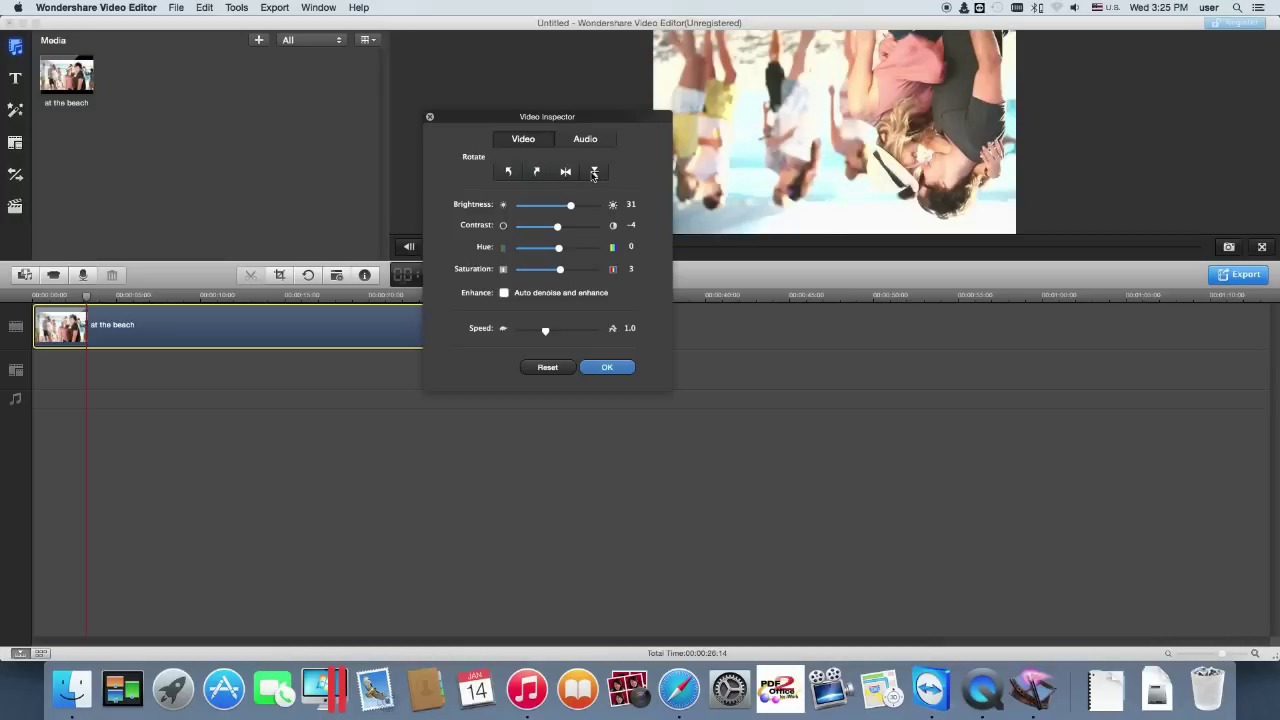
left_click(594, 174)
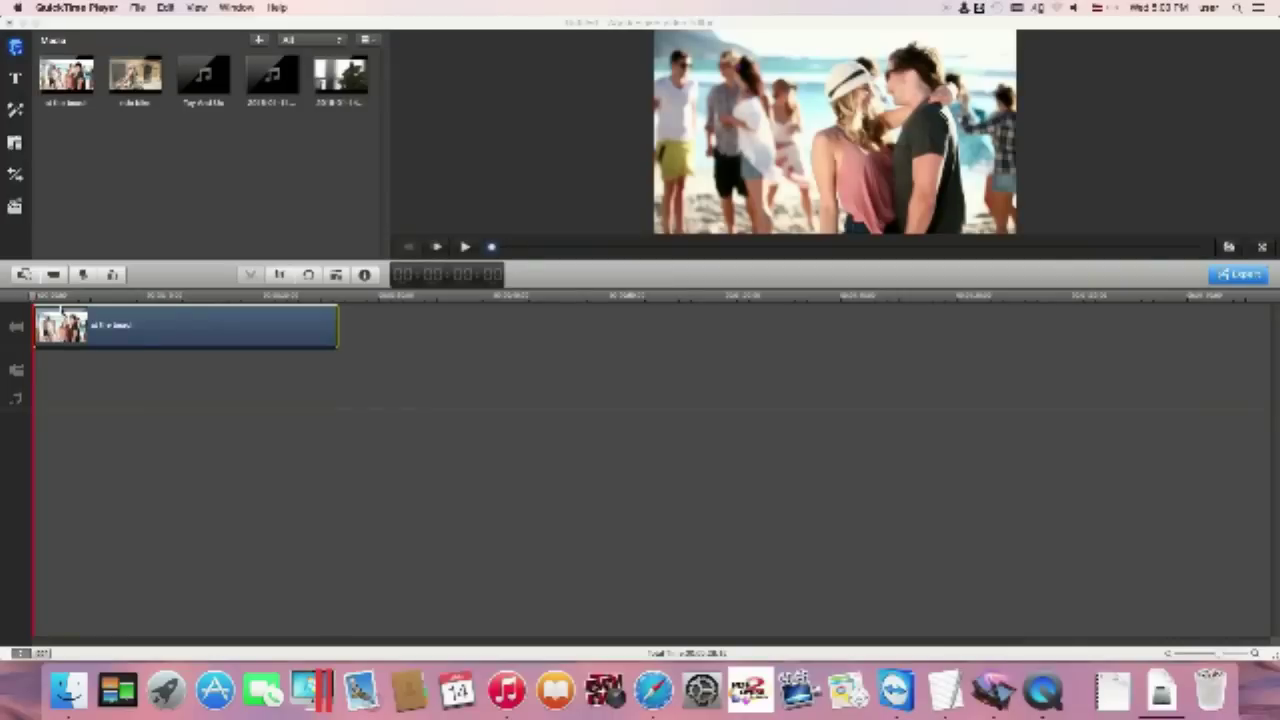
Split the beach clip at about 8 and 10 seconds and delete the short middle piece
left_click(36, 298)
left_click_drag(34, 300, 150, 307)
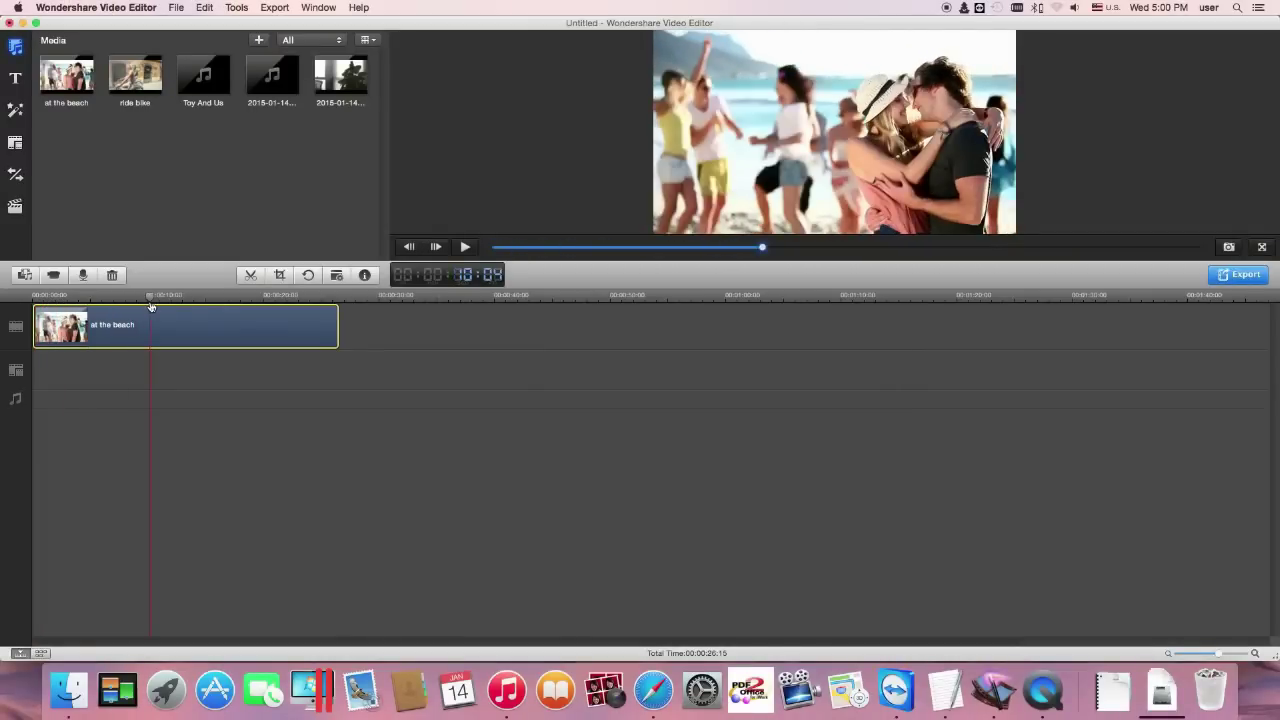
left_click(251, 275)
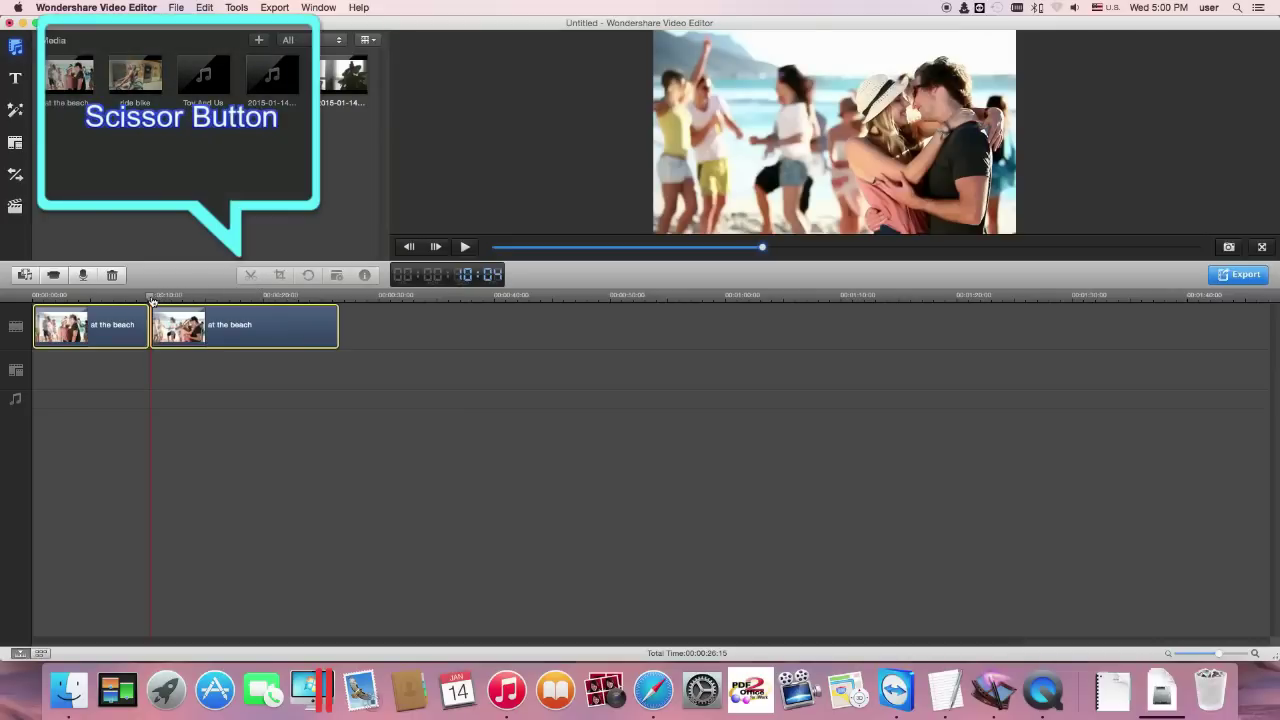
left_click_drag(152, 300, 177, 300)
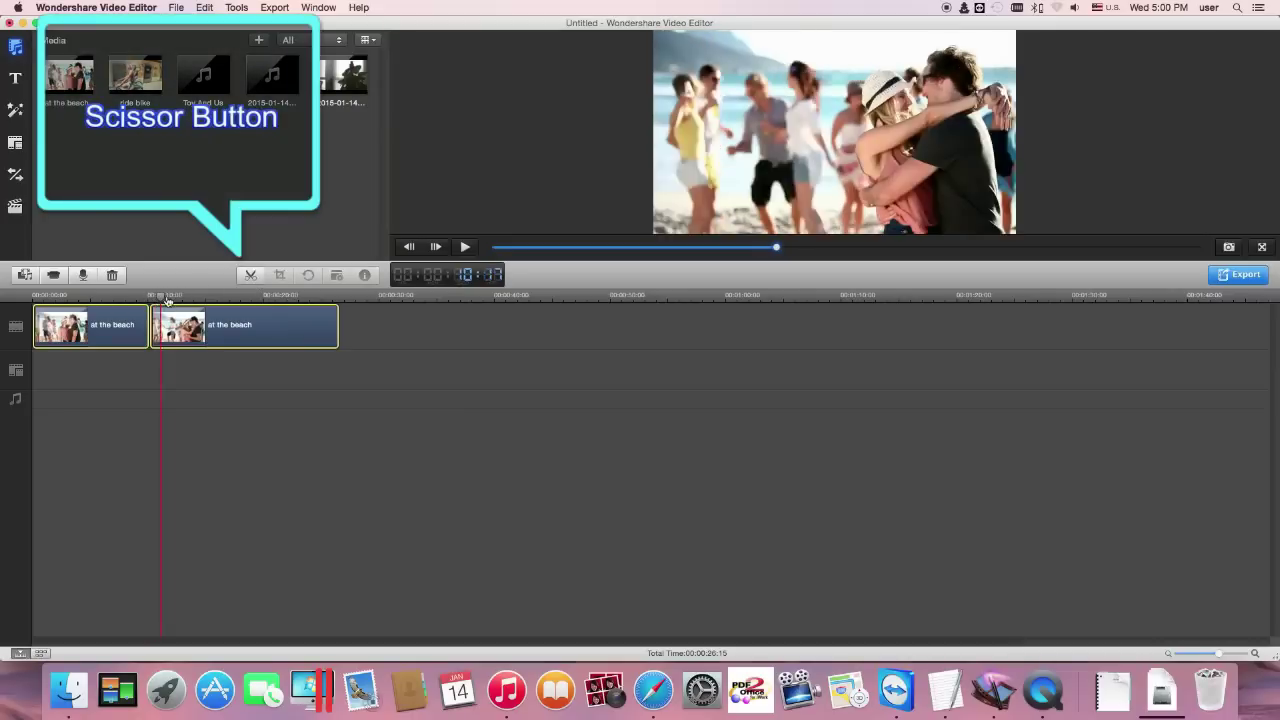
left_click(250, 275)
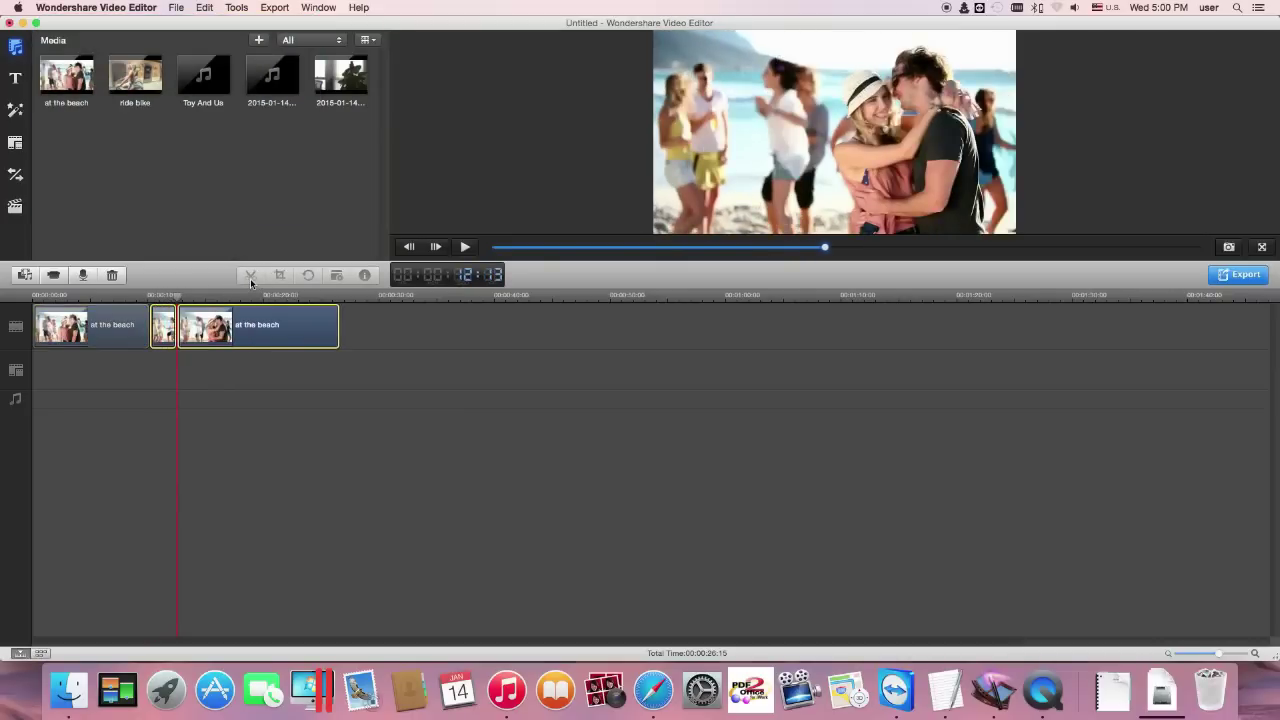
left_click(162, 328)
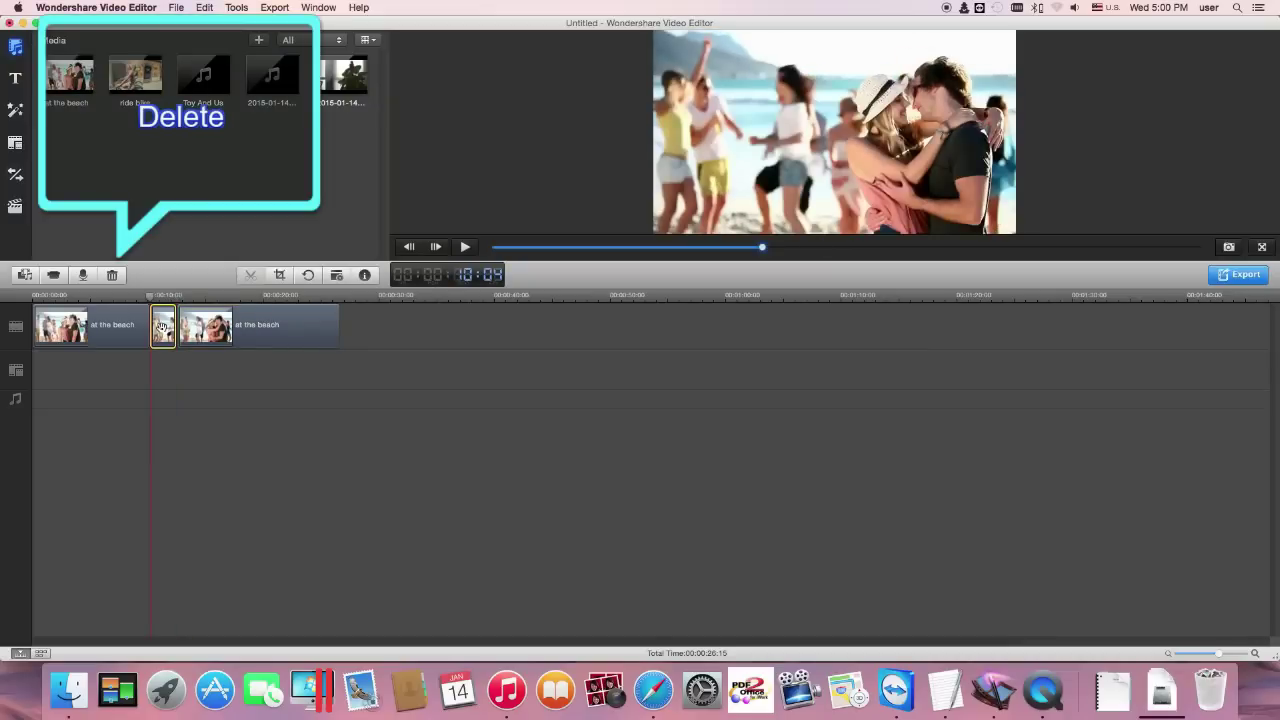
left_click(112, 277)
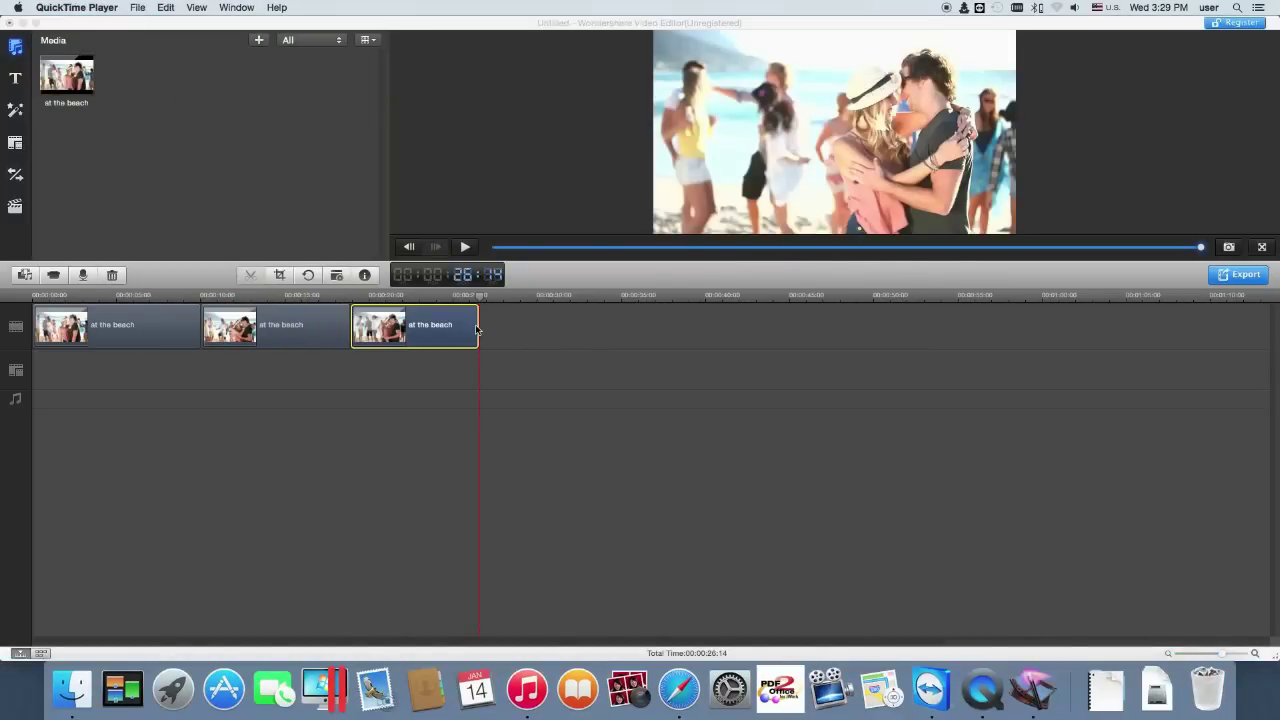
Trim the third clip's end and the second clip's start, totalling about 21 seconds
left_click(478, 330)
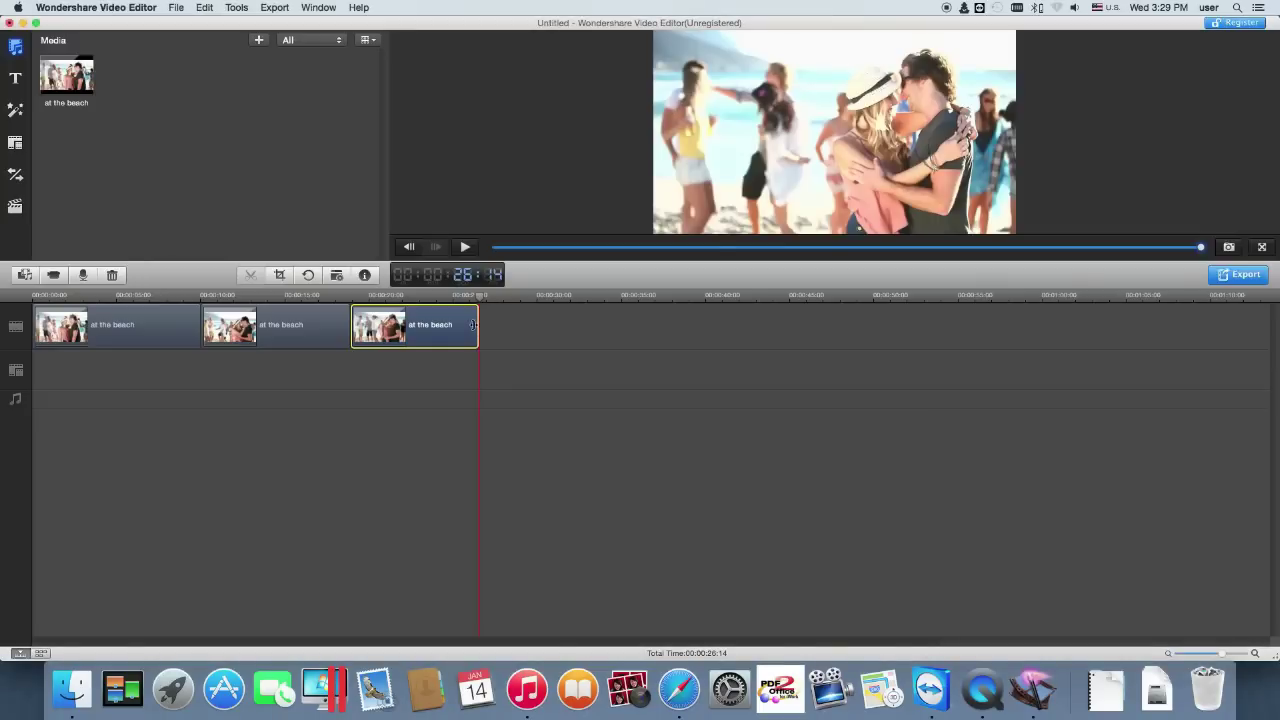
left_click_drag(474, 325, 444, 325)
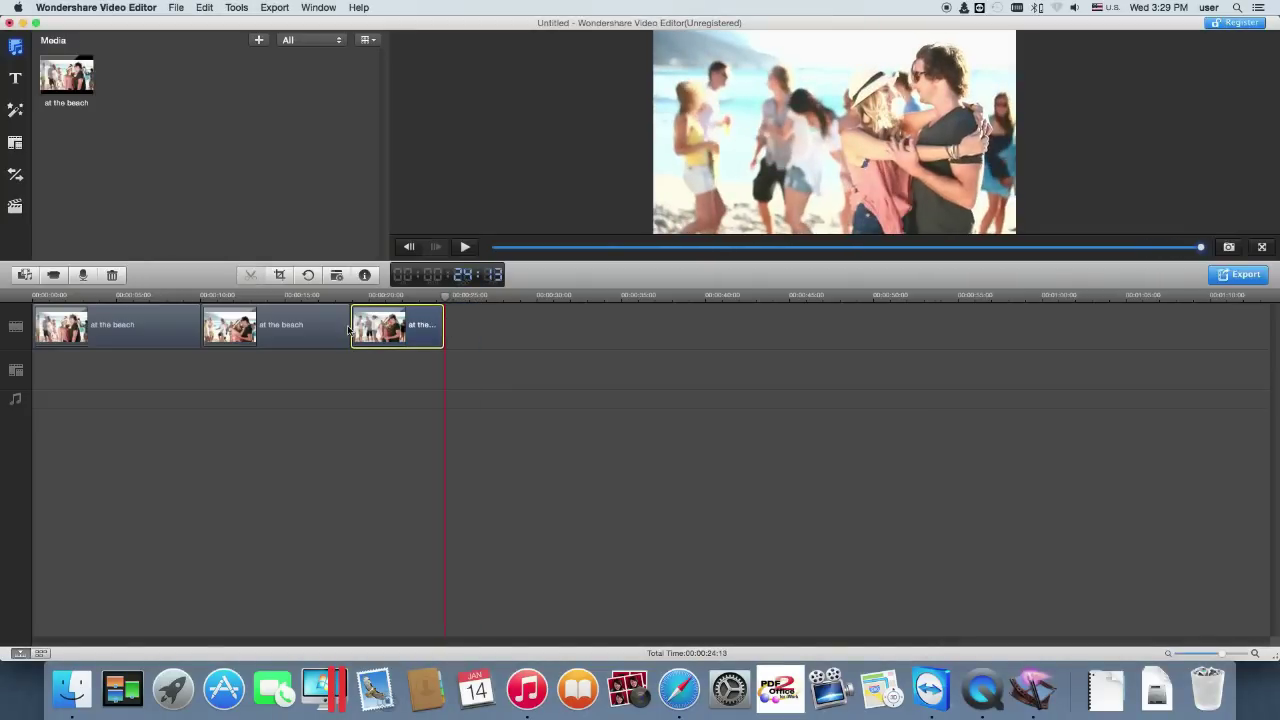
left_click_drag(351, 325, 383, 328)
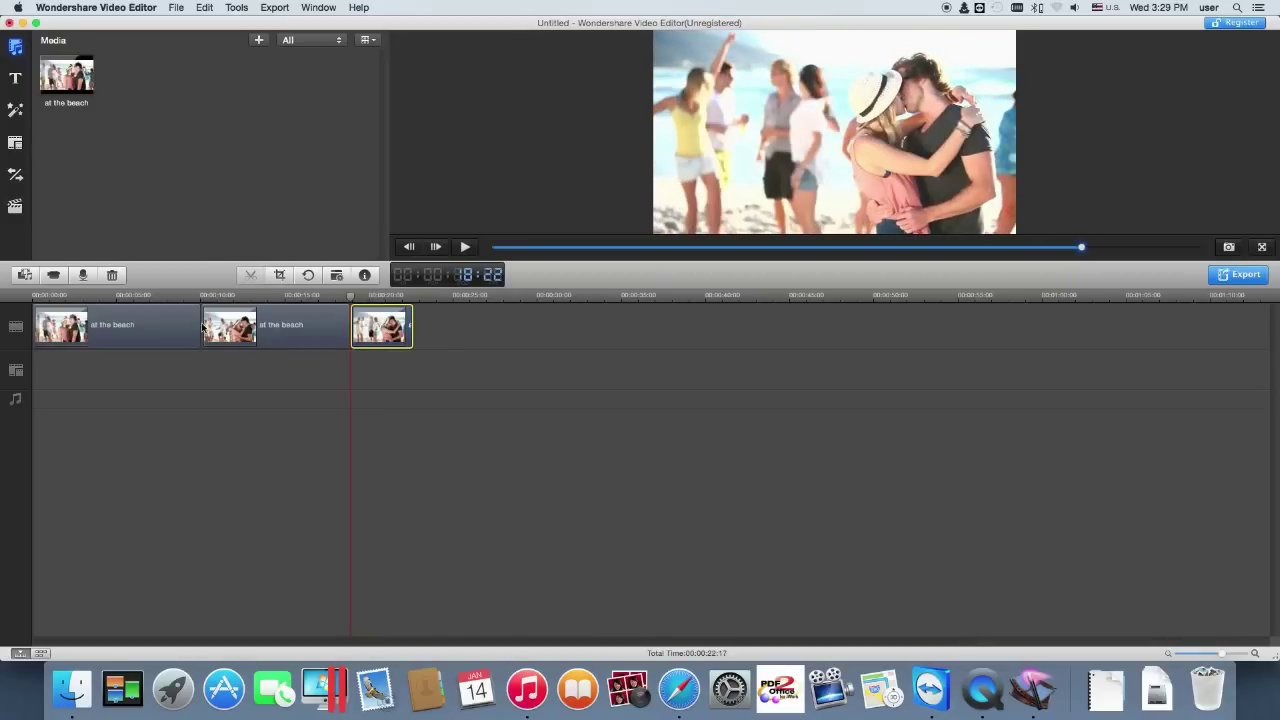
left_click_drag(202, 326, 237, 326)
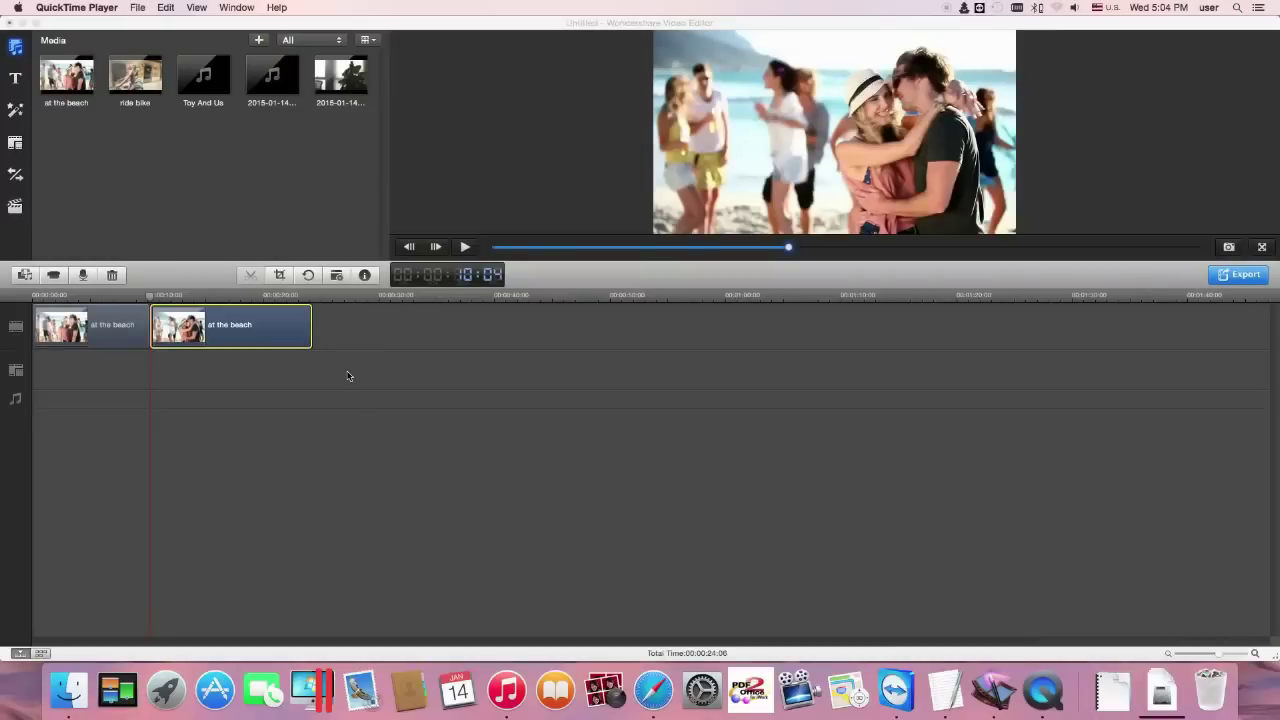
Append the ride bike and at the beach clips after the existing beach clips
left_click(144, 82)
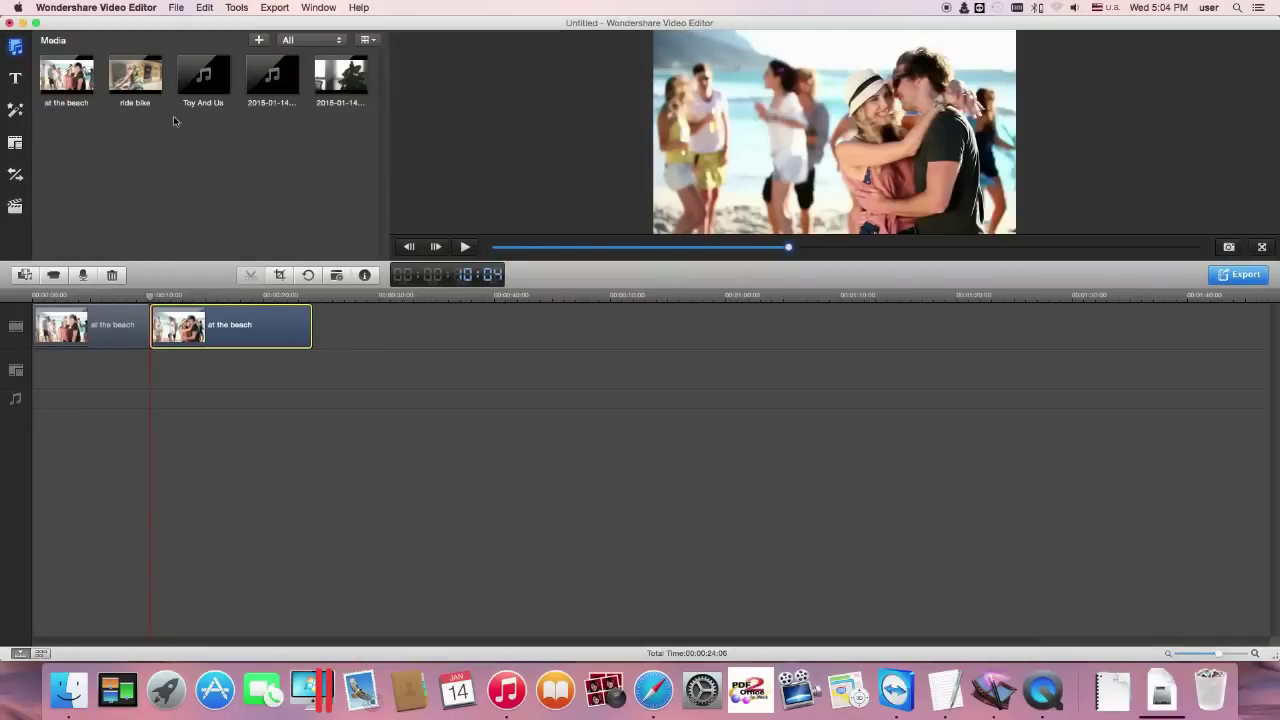
left_click_drag(134, 82, 337, 340)
left_click(75, 86)
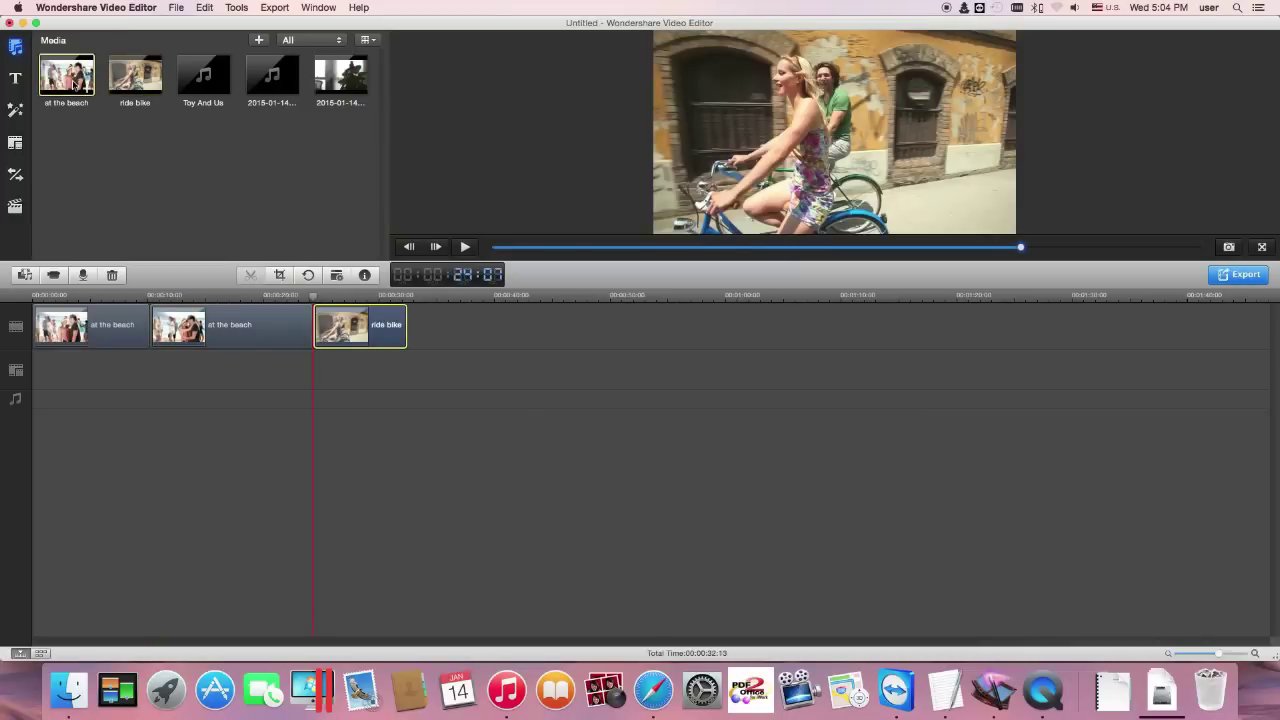
left_click_drag(325, 262, 443, 331)
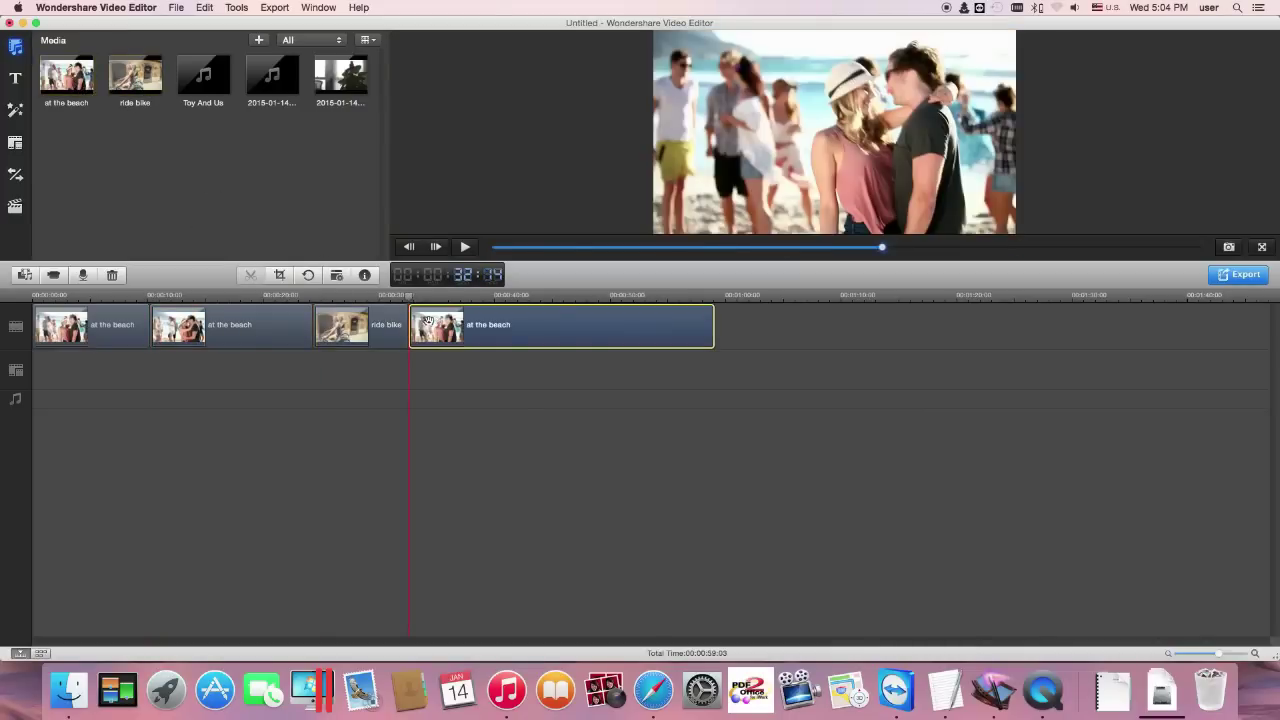
mouse_move(152, 80)
left_mouse_down()
mouse_move(660, 320)
mouse_move(714, 332)
left_mouse_up()
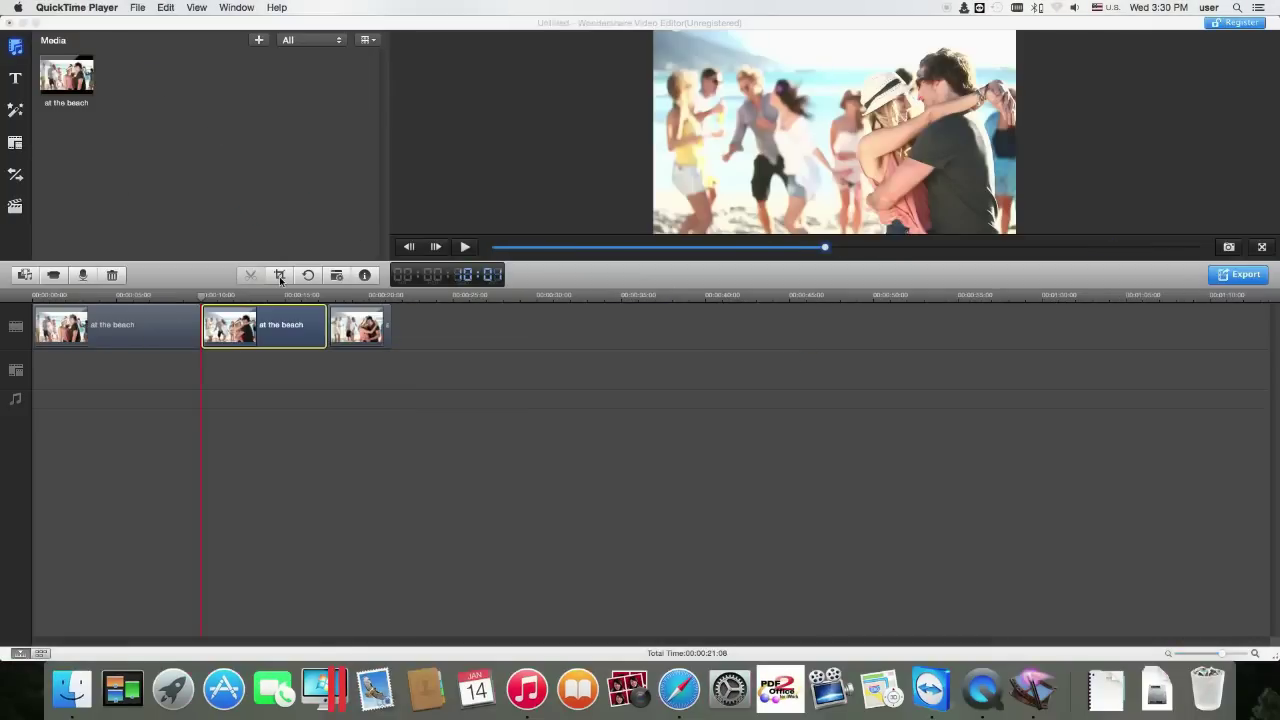
Crop the second beach clip from a 4:3 frame to a manual 436 × 350 box around the couple
left_click(280, 276)
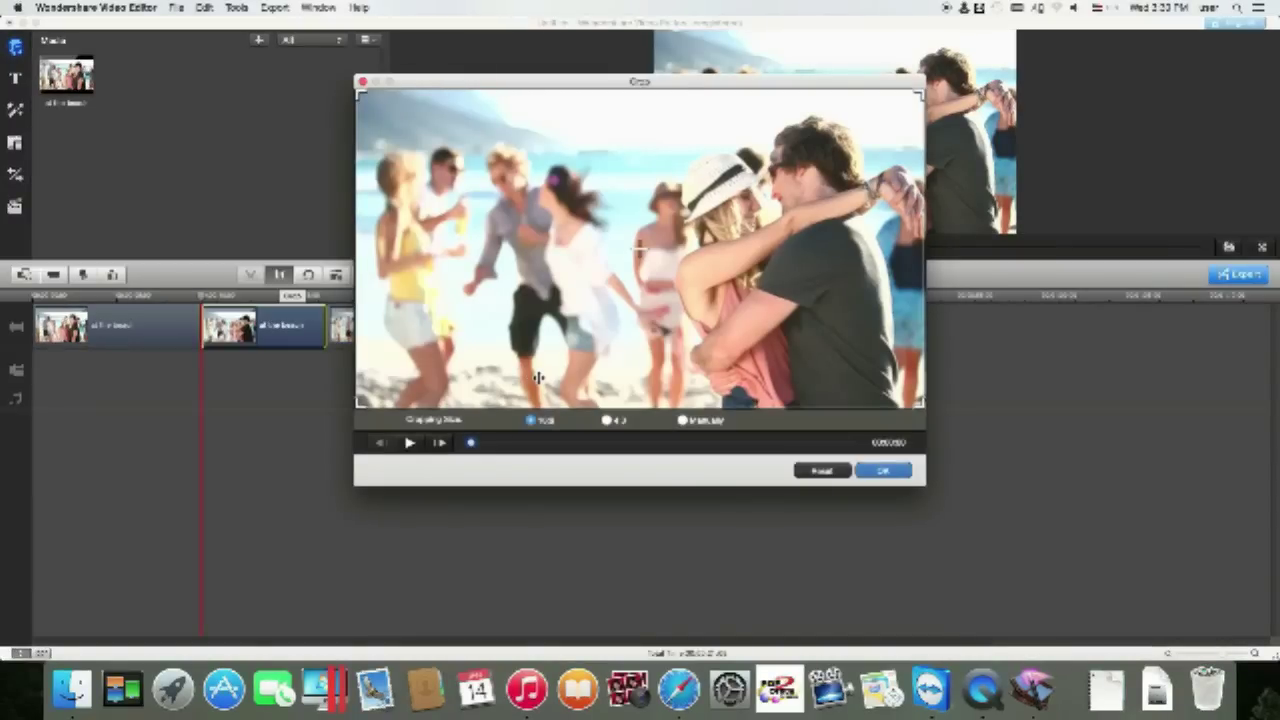
left_click(607, 421)
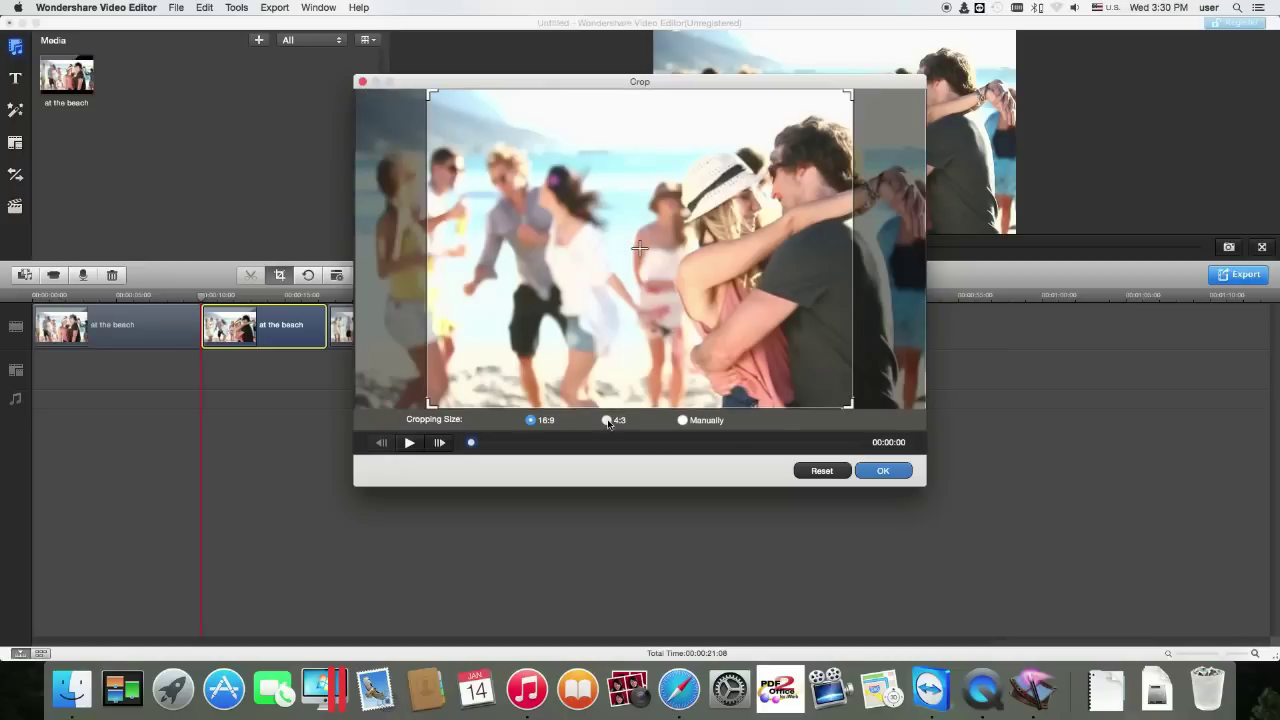
left_click_drag(645, 370, 698, 352)
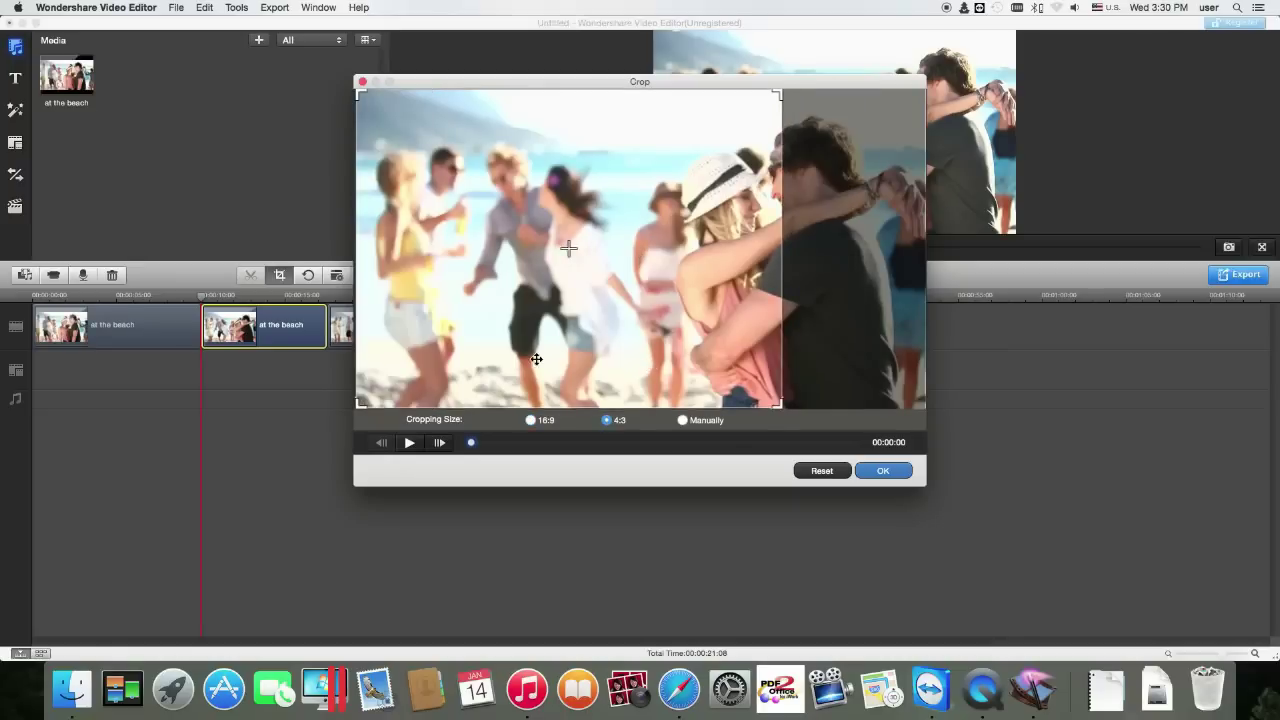
left_click(681, 421)
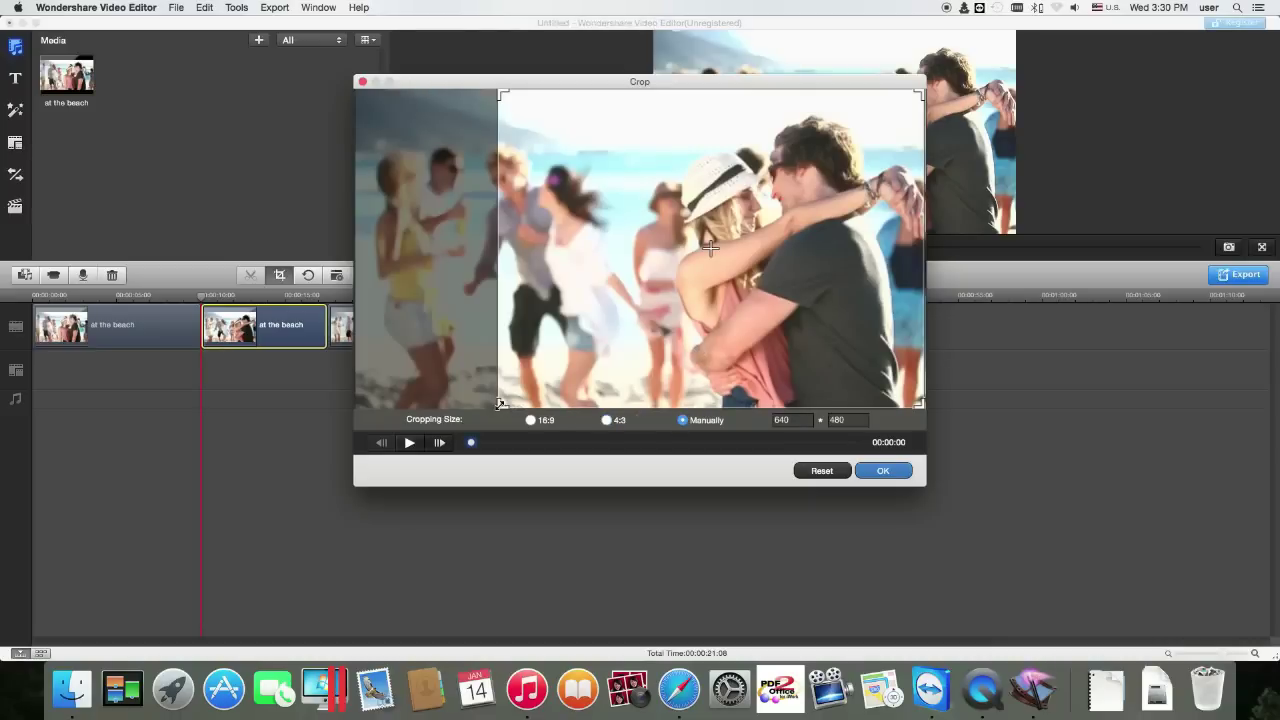
mouse_move(500, 405)
left_mouse_down()
mouse_move(653, 283)
mouse_move(634, 320)
left_mouse_up()
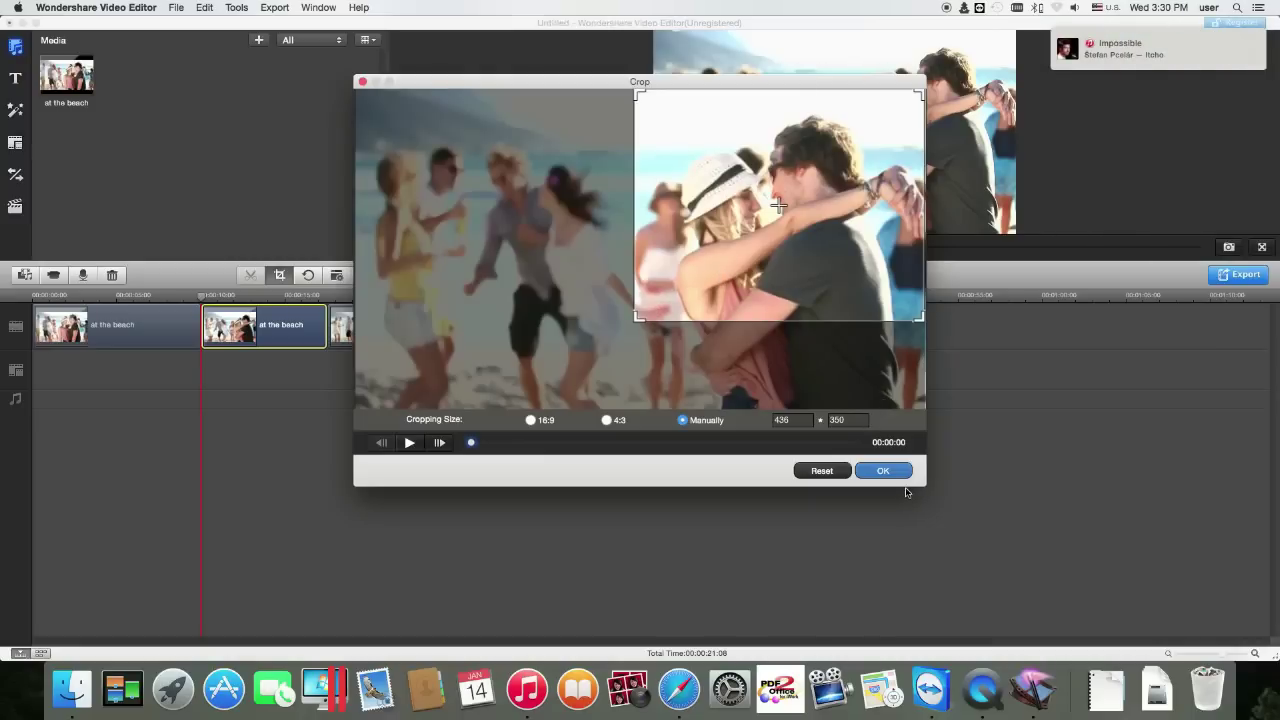
left_click(883, 471)
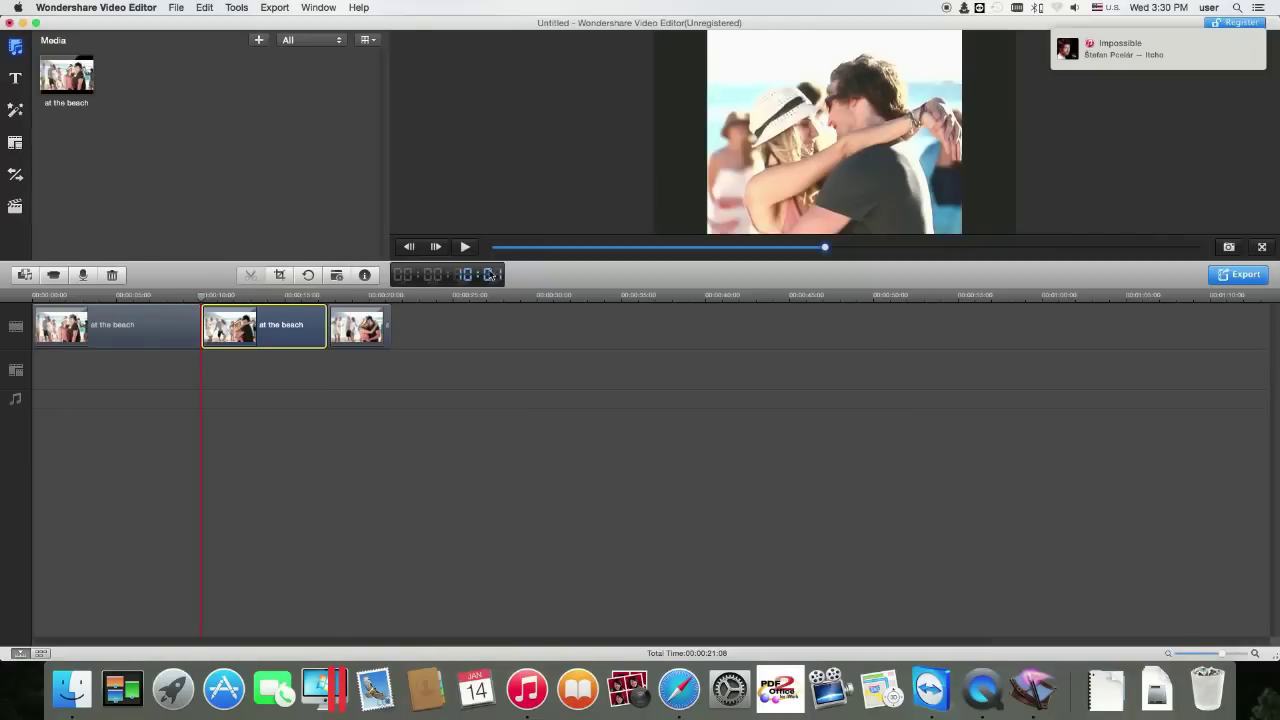
Preview the Lens Flare B title, then add the Down Roll title at the 12-second playhead
left_click(464, 247)
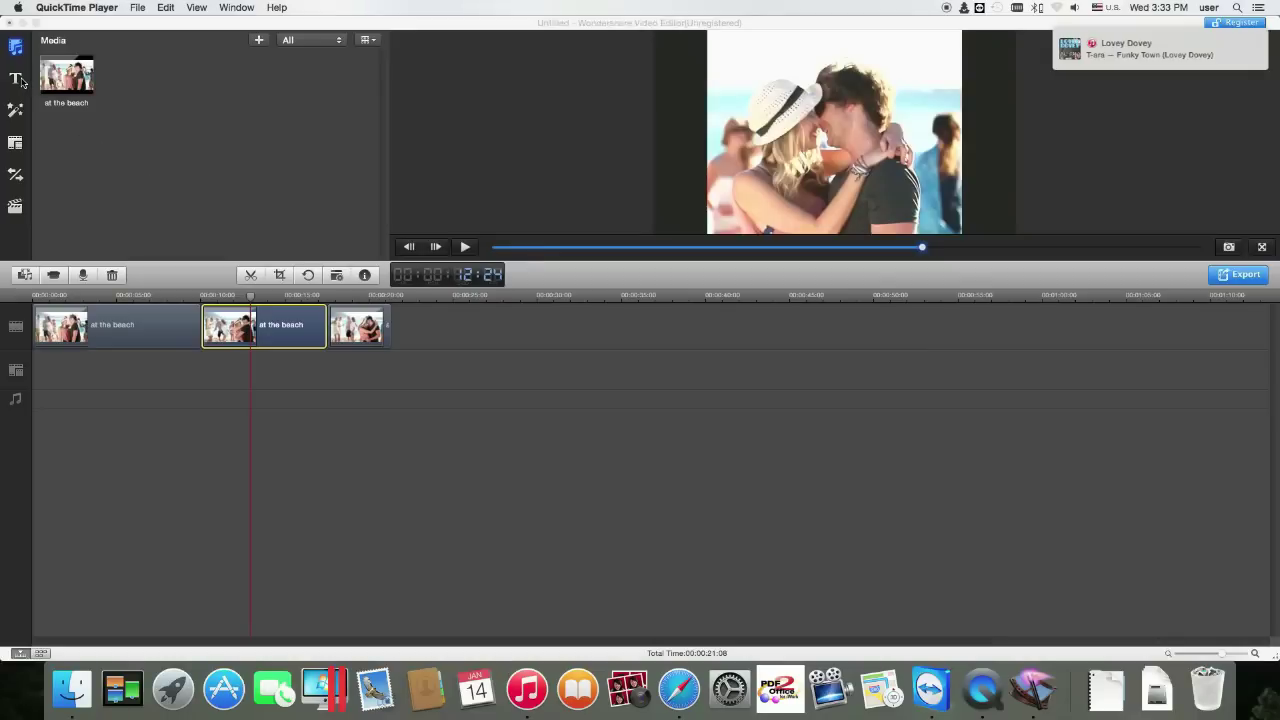
left_click(15, 79)
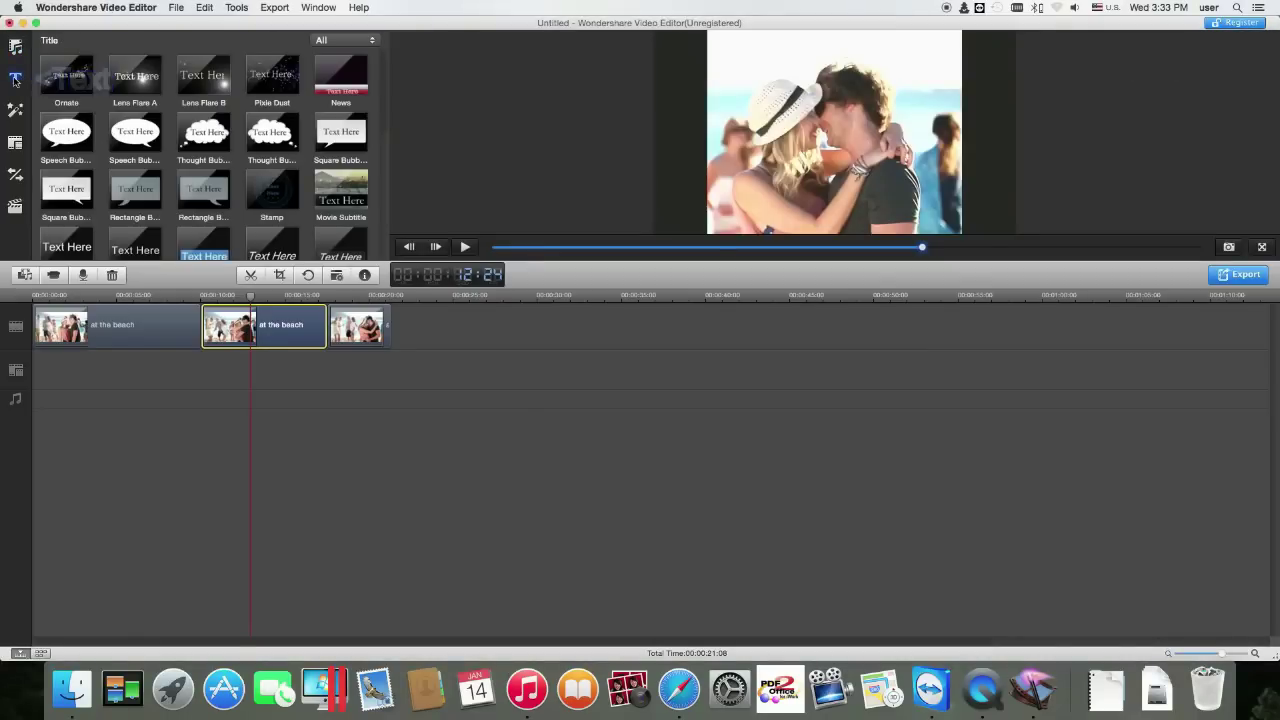
left_click(206, 89)
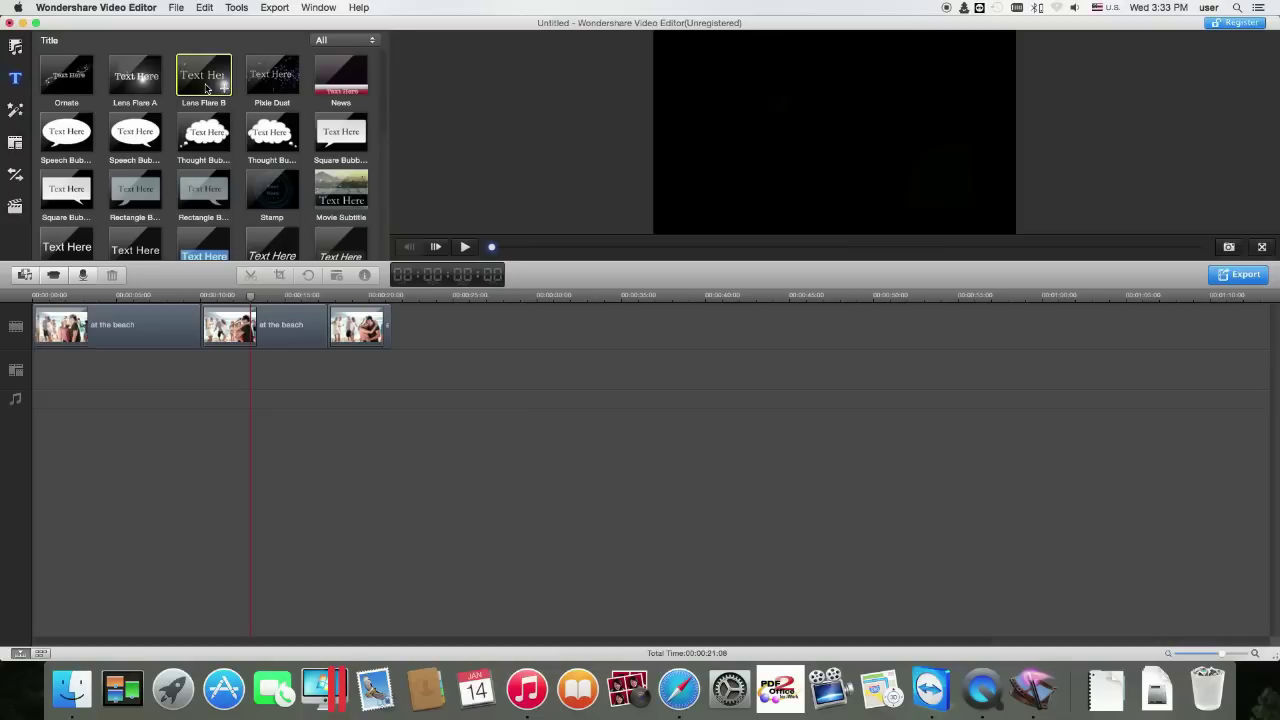
left_click(464, 247)
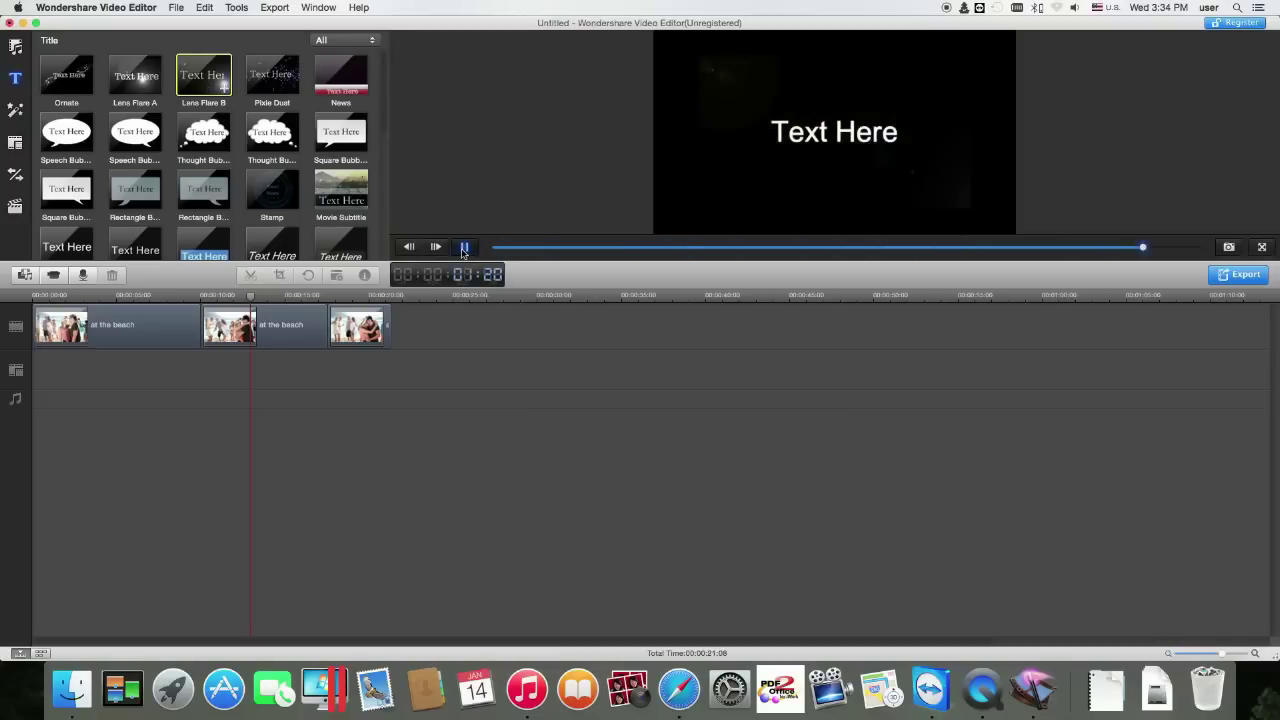
scroll(156, 176, "down", 10)
left_click(156, 176)
left_click(156, 176)
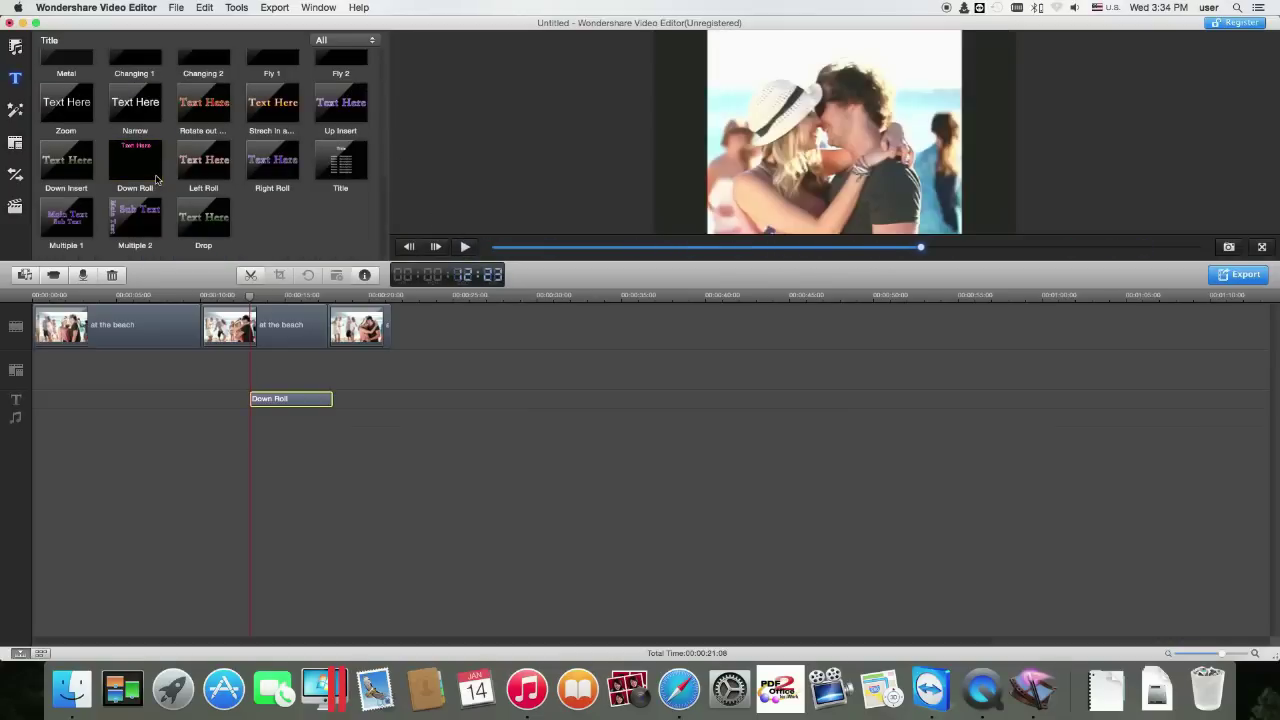
Change the Down Roll title's text to 'Kiss Me'
double_click(285, 400)
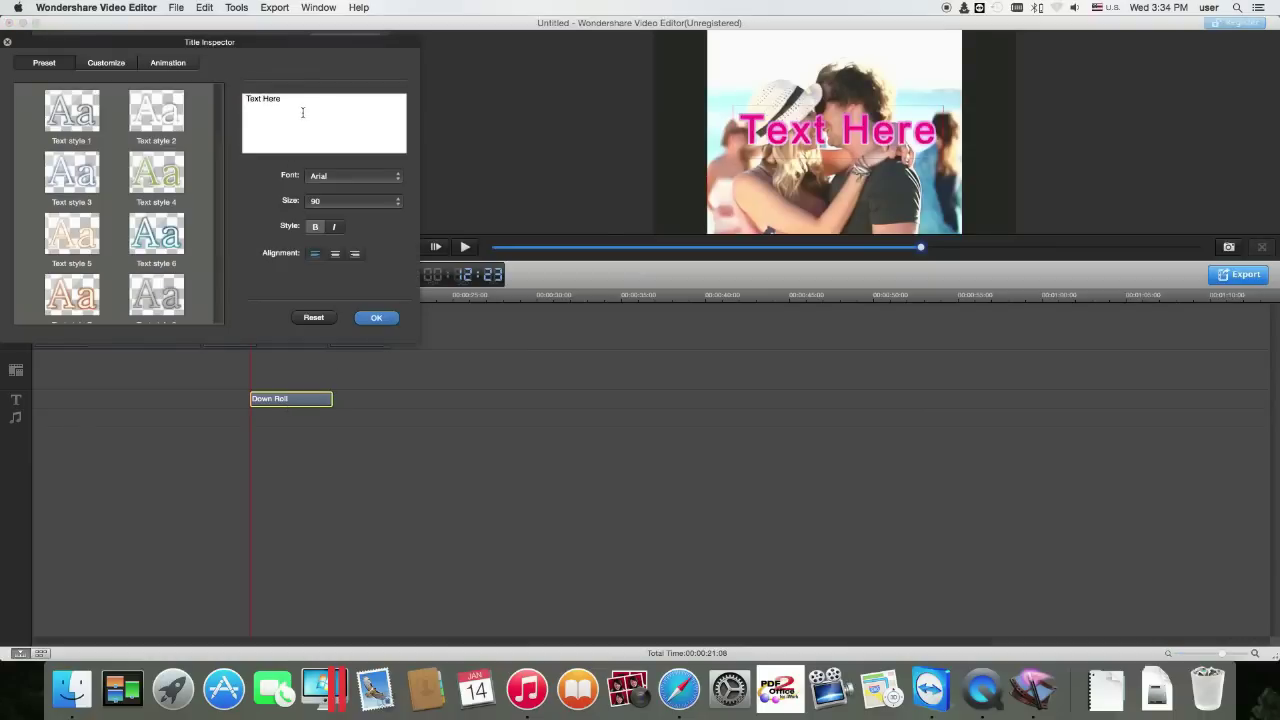
triple_click(289, 99)
type("Ki")
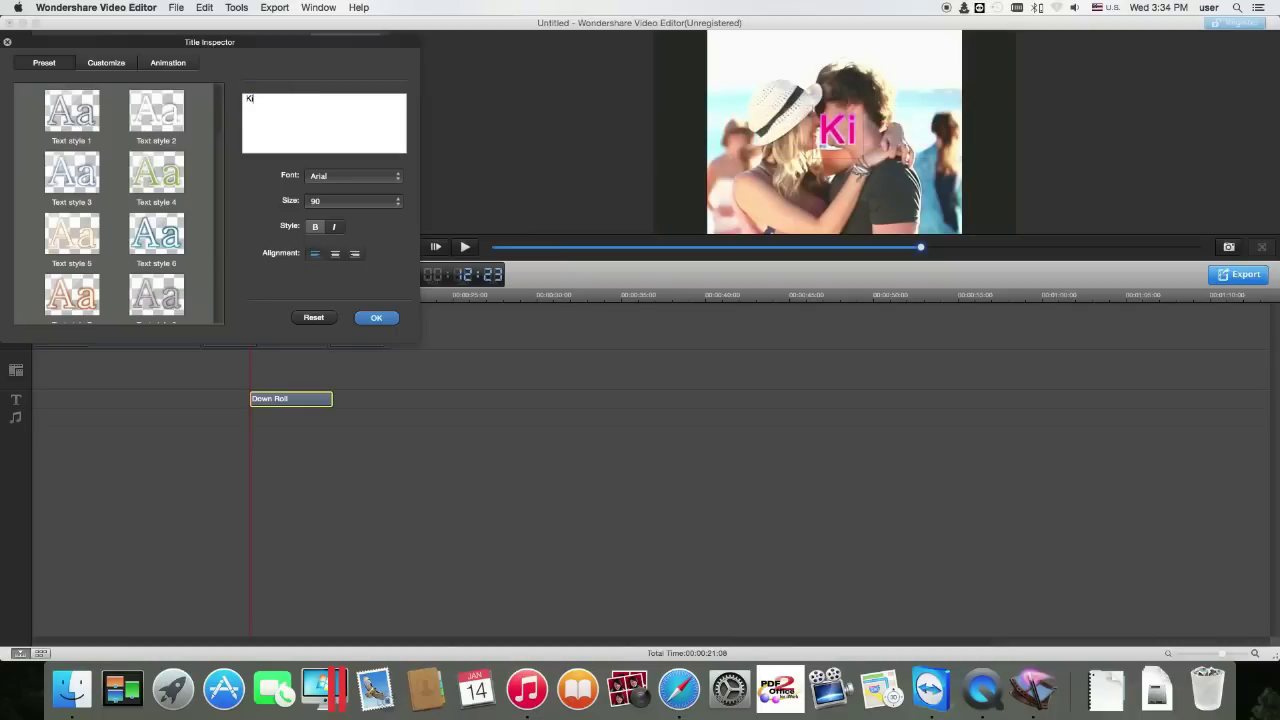
type("ss Me")
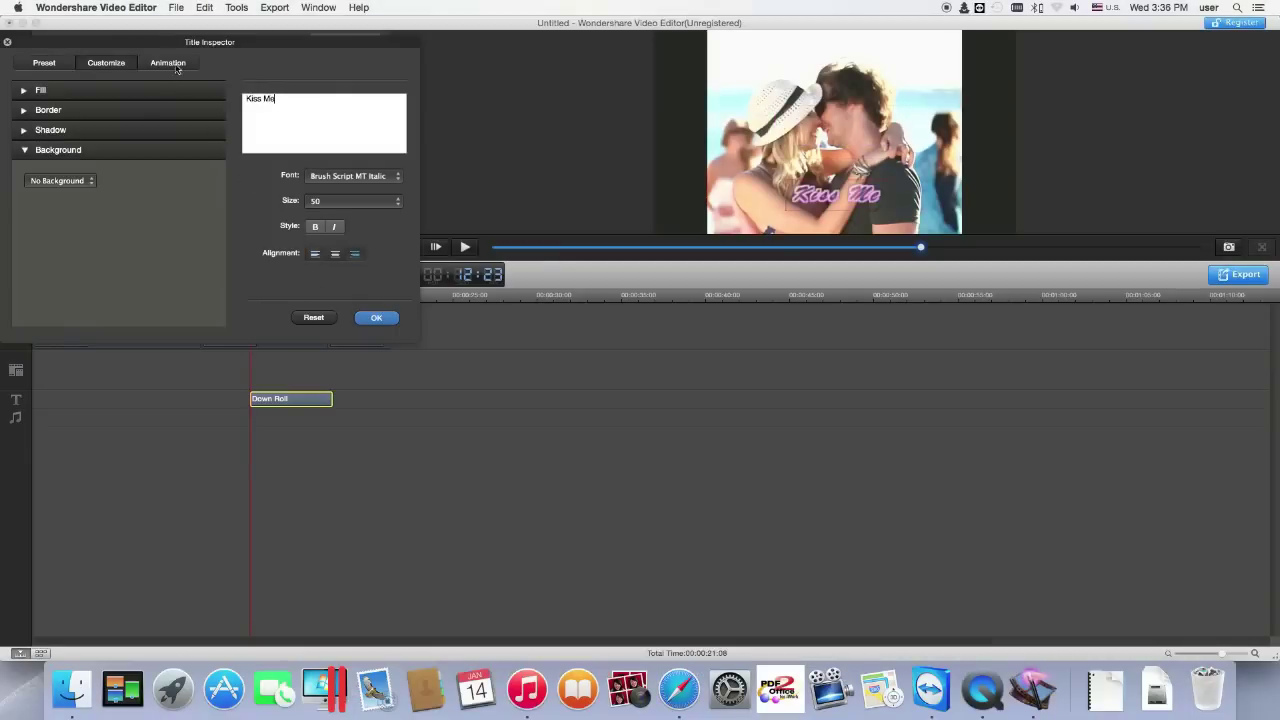
Try Fade and Down Insert, then apply the Left Roll animation to the title
left_click(176, 65)
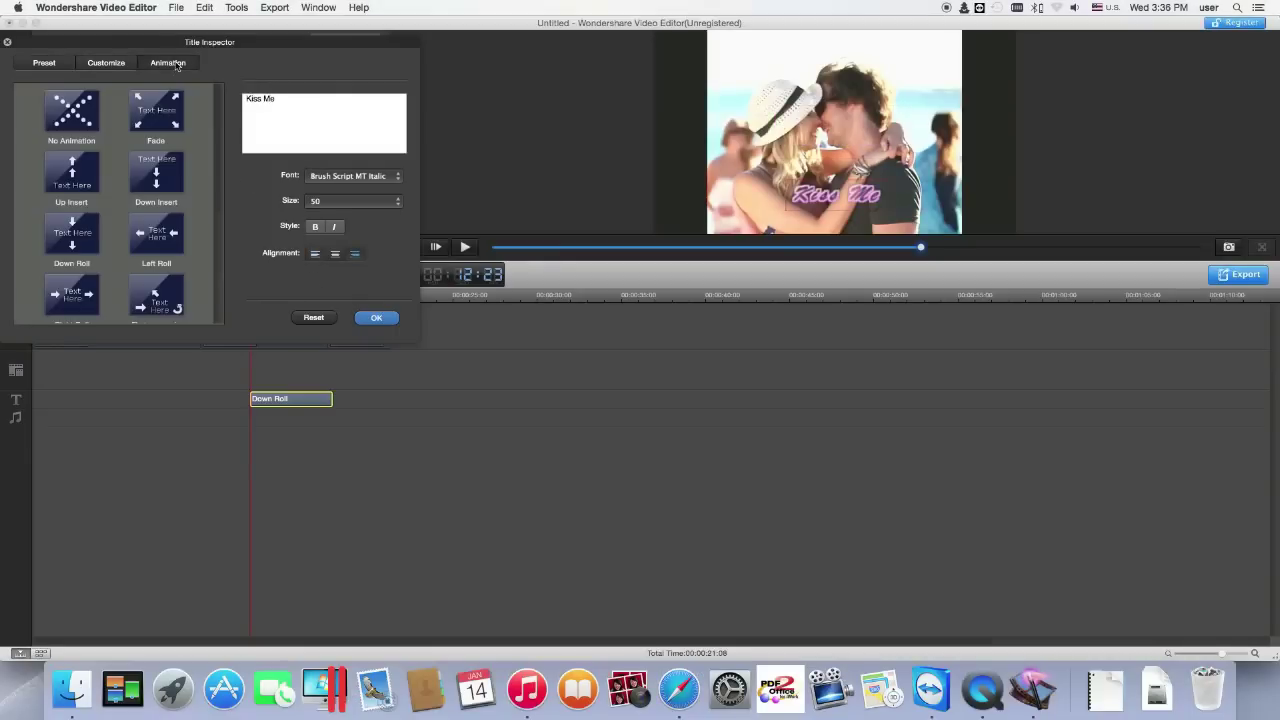
left_click(157, 123)
left_click(156, 180)
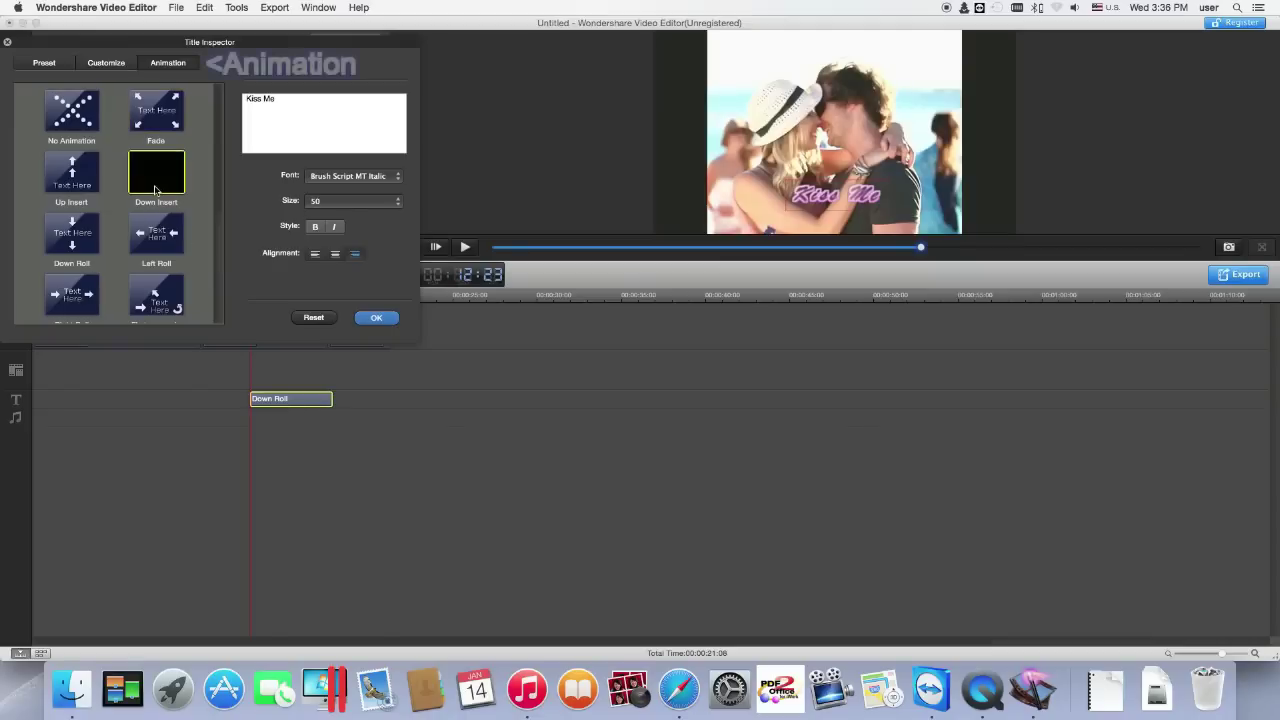
left_click(160, 240)
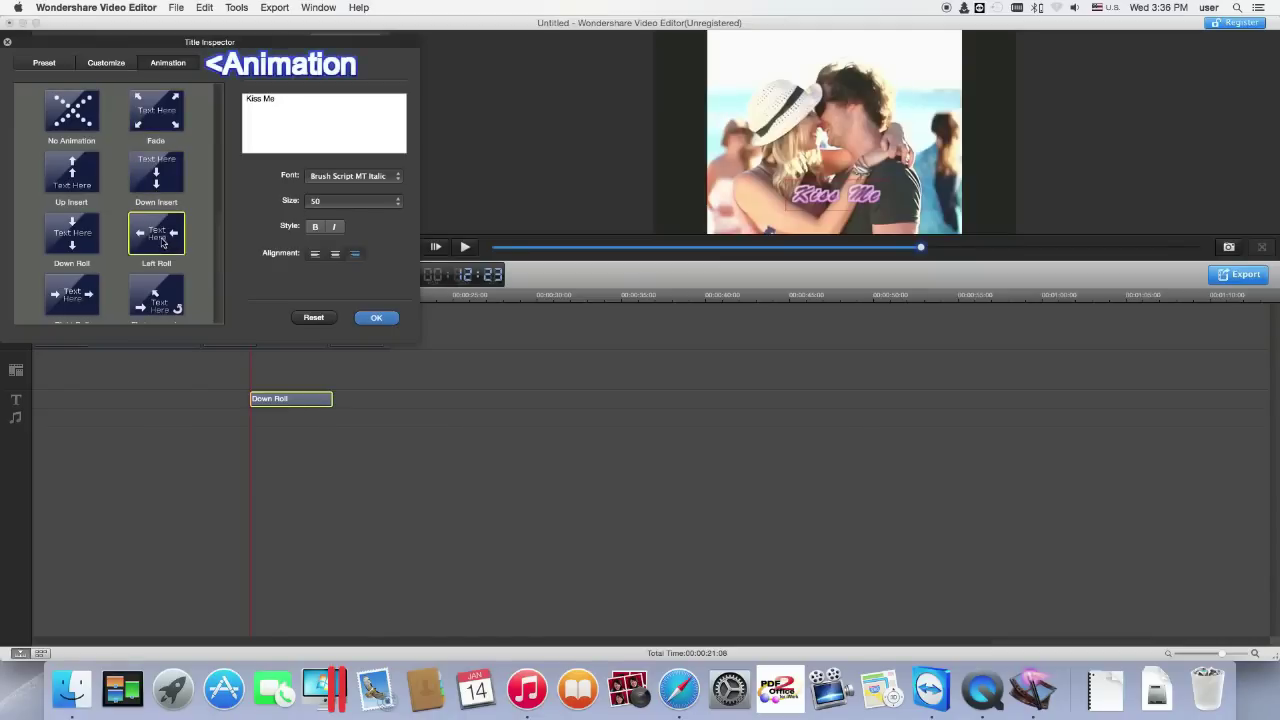
left_click(376, 319)
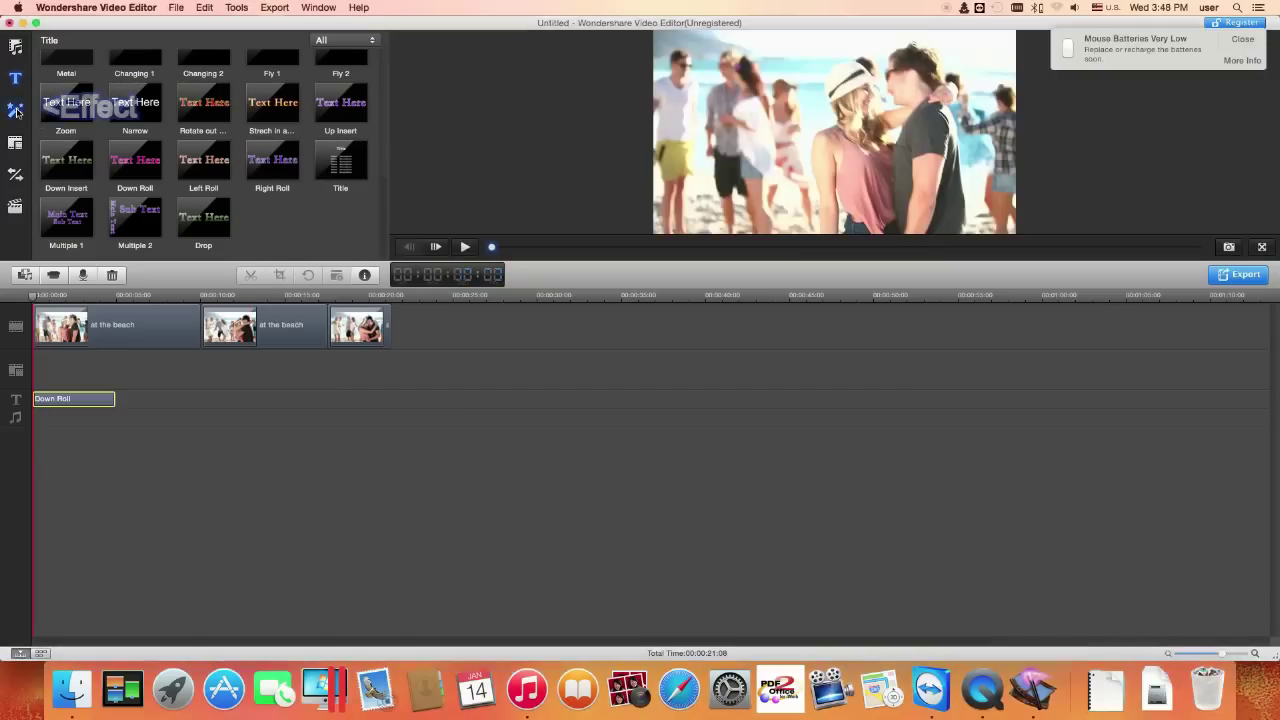
Browse the Effect library, previewing the Particle 1 and PurpleLomo effects
left_click(16, 111)
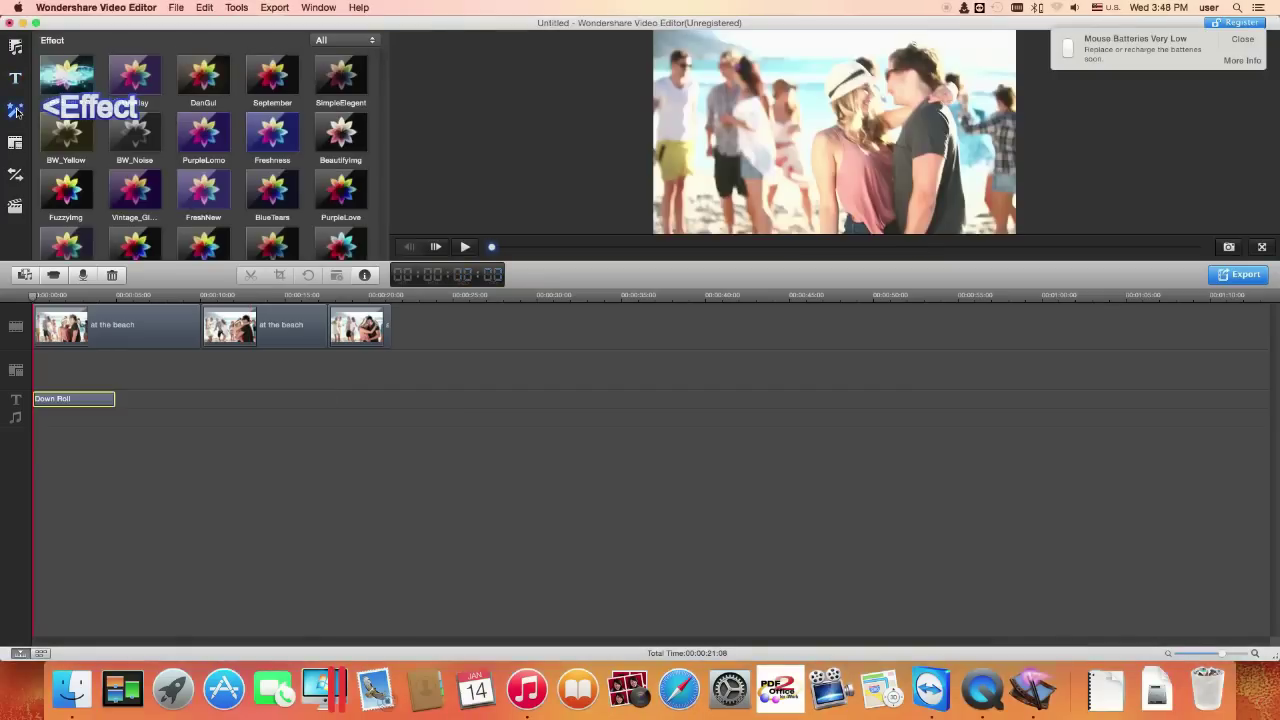
left_click(88, 85)
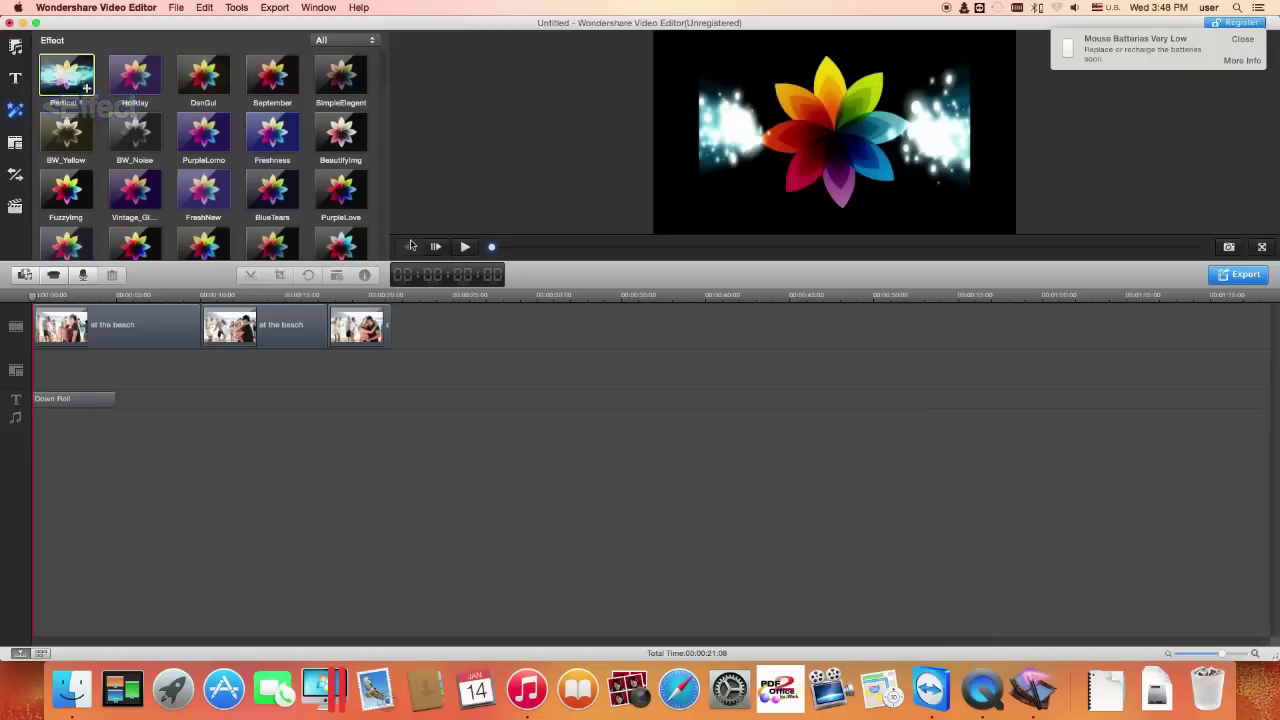
left_click(464, 247)
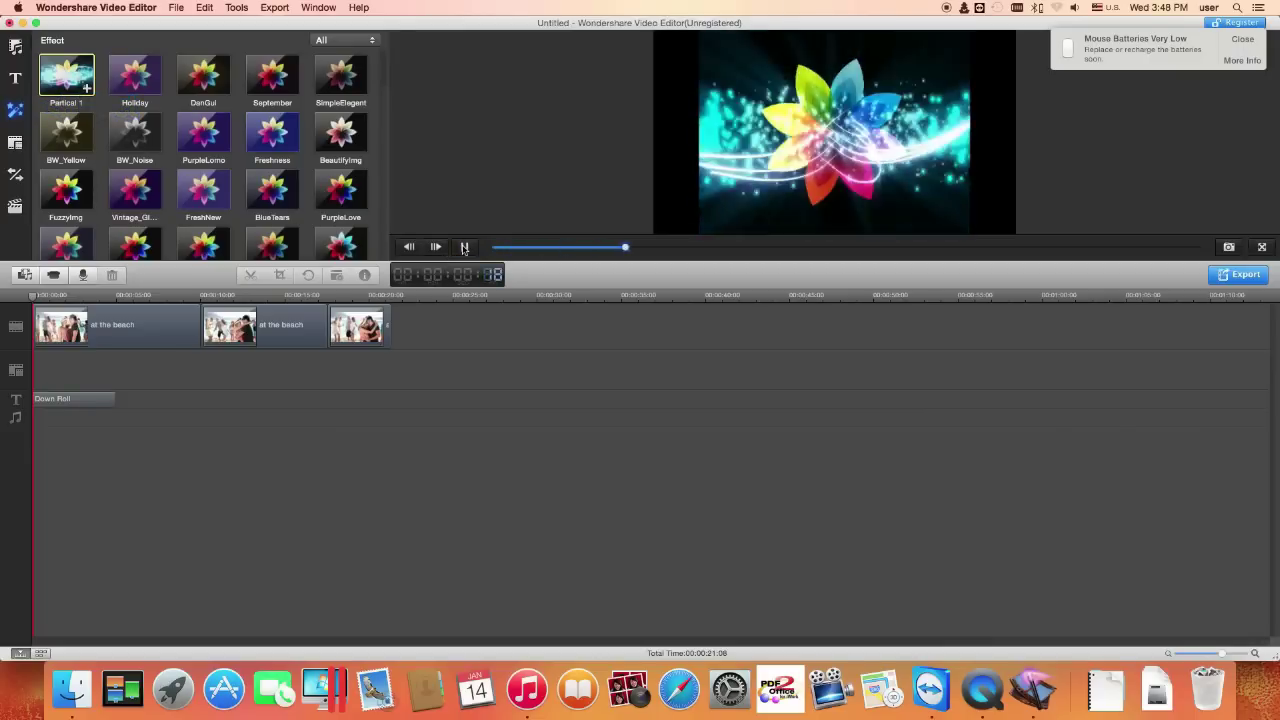
left_click(464, 247)
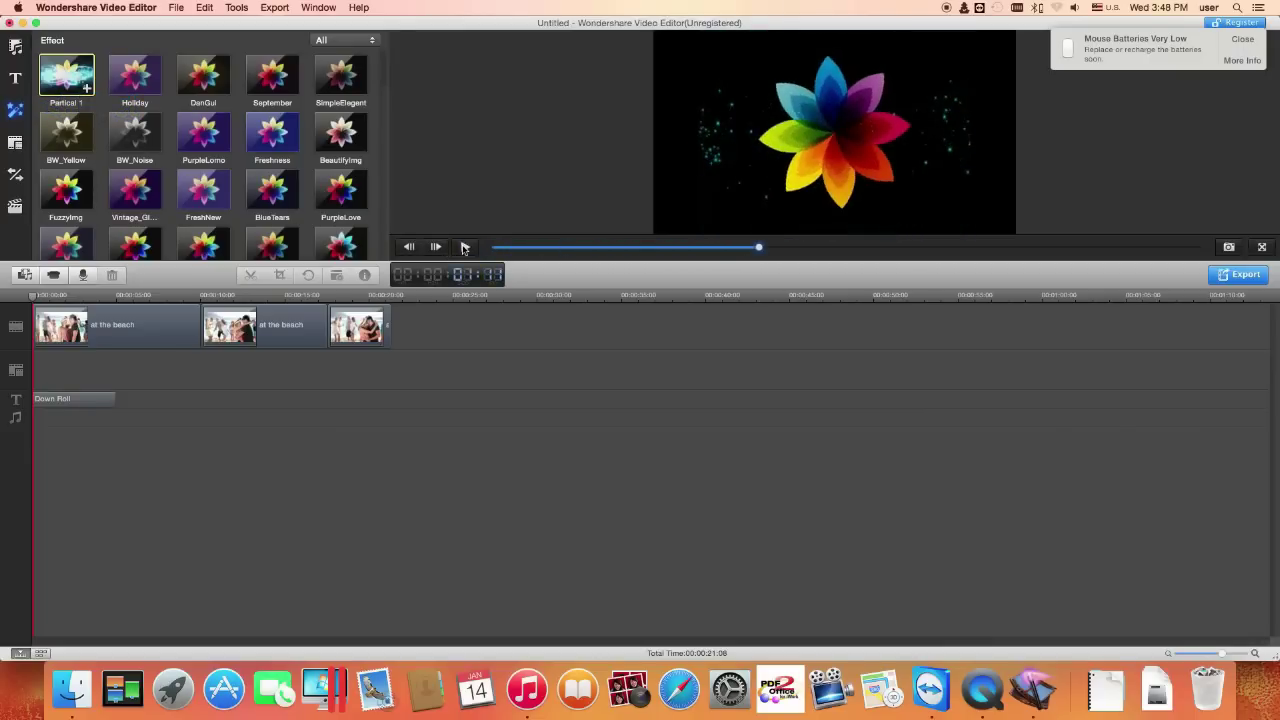
left_click(200, 147)
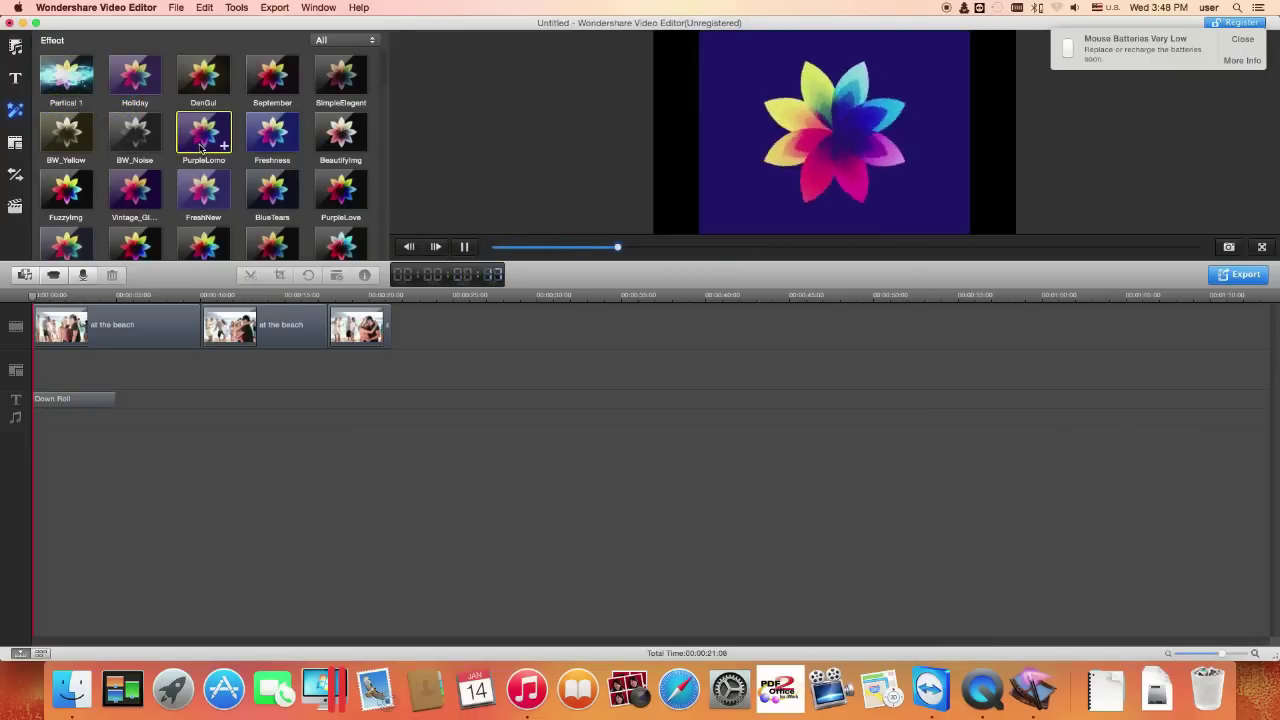
Place the TVWall effect on the effect track under the second beach clip
scroll(210, 150, "down", 5)
left_click(224, 155)
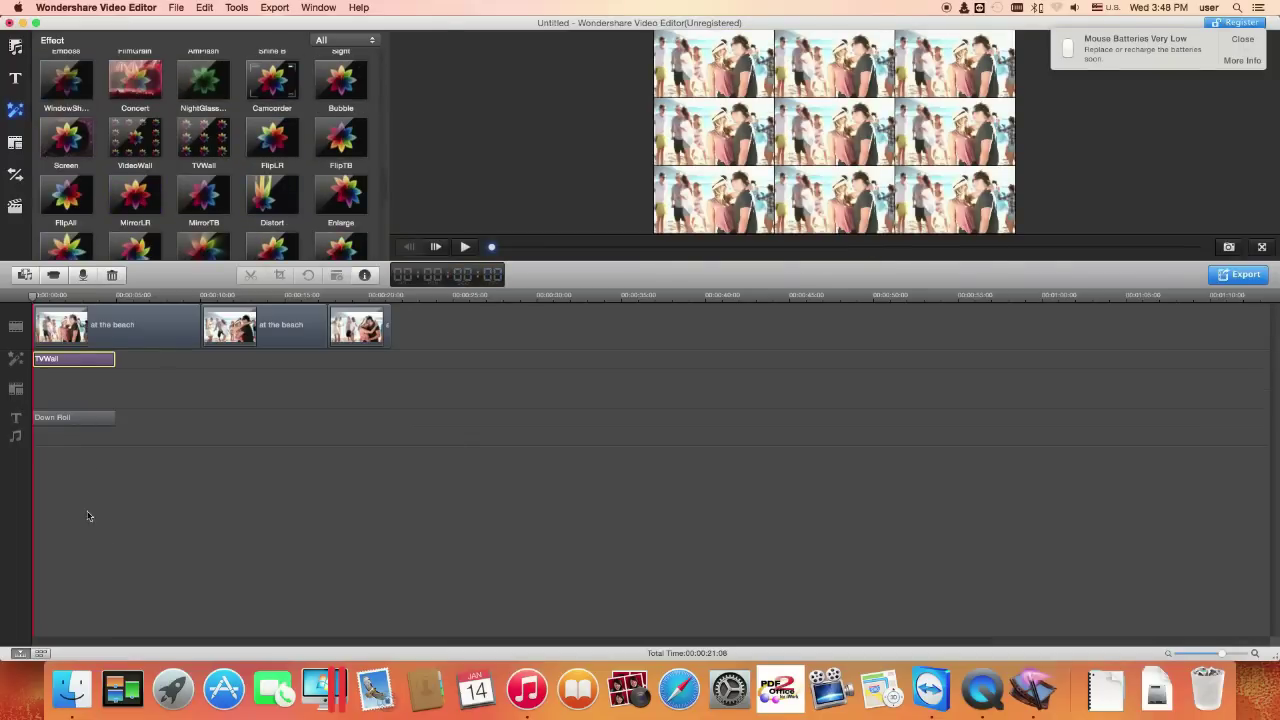
left_click_drag(97, 361, 295, 361)
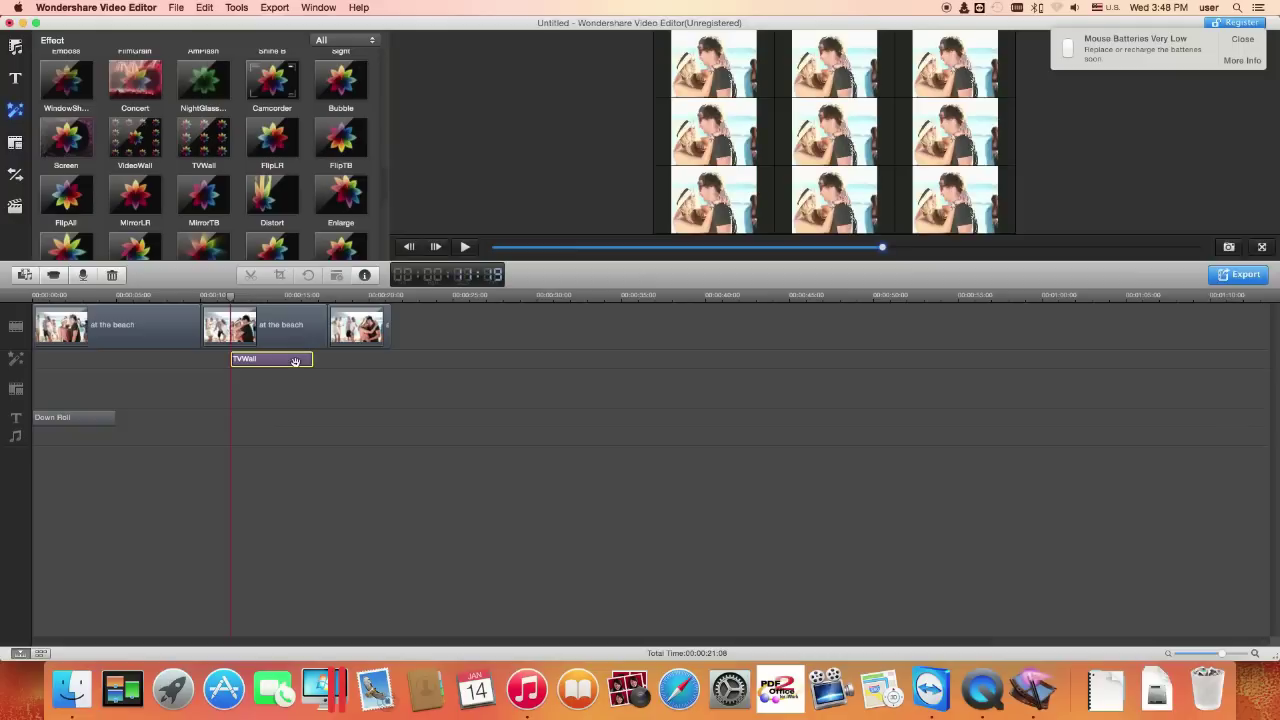
mouse_move(294, 361)
left_mouse_down()
mouse_move(402, 364)
mouse_move(277, 364)
left_mouse_up()
double_click(278, 362)
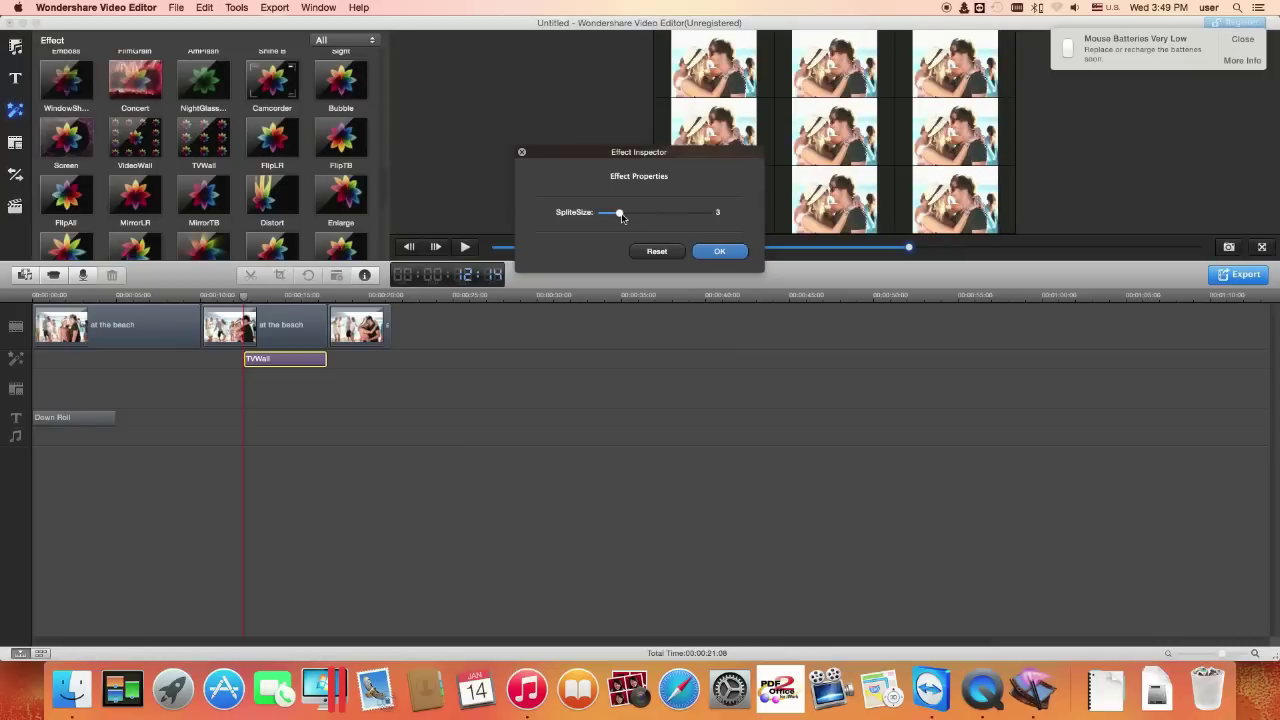
Raise the TVWall effect's SplitSize from 3 to 6
mouse_move(620, 214)
left_mouse_down()
mouse_move(691, 218)
mouse_move(620, 218)
left_mouse_up()
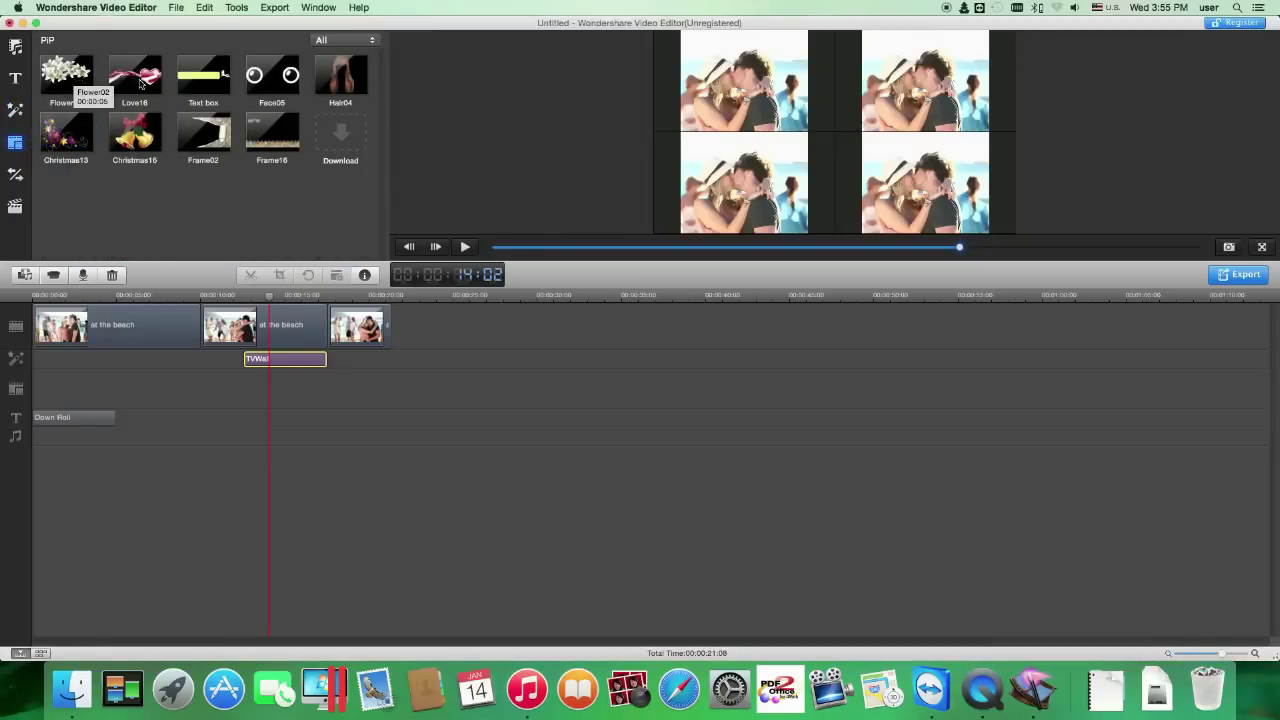
Place the Christmas16 bells overlay on the PiP track, then shrink and reposition it in the frame
left_click(141, 128)
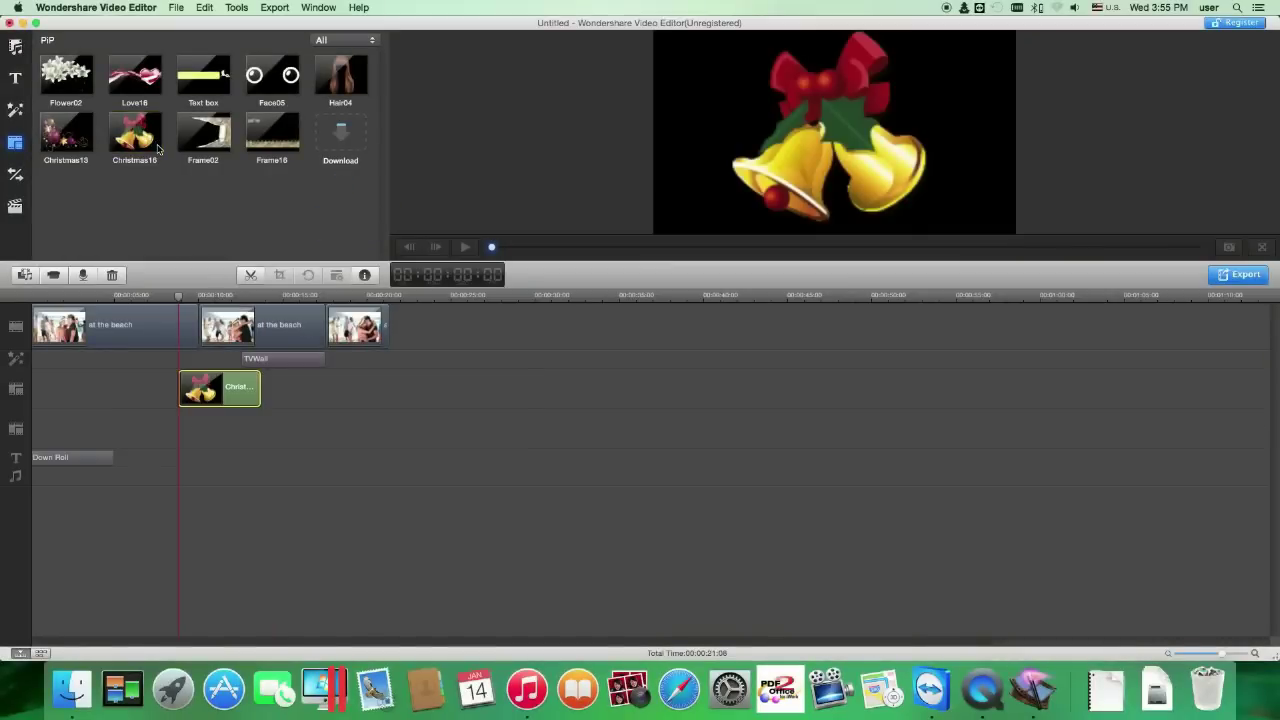
left_click_drag(157, 146, 120, 388)
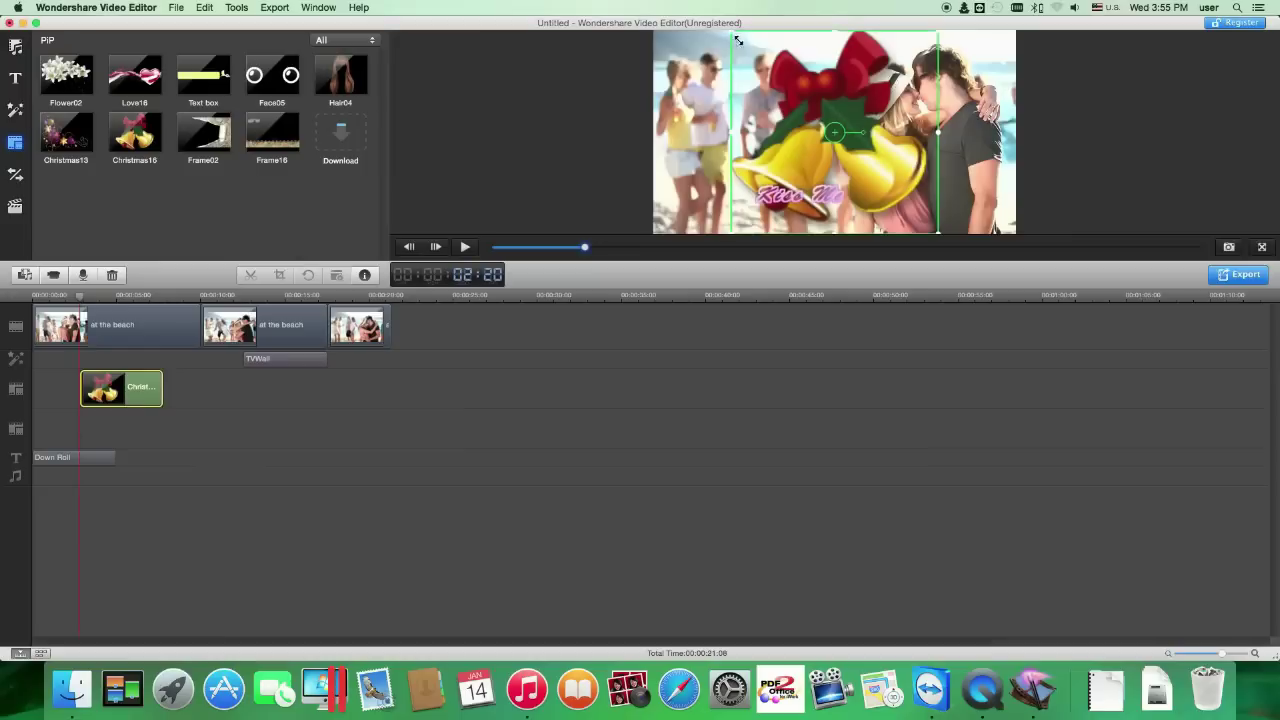
left_click_drag(842, 172, 850, 150)
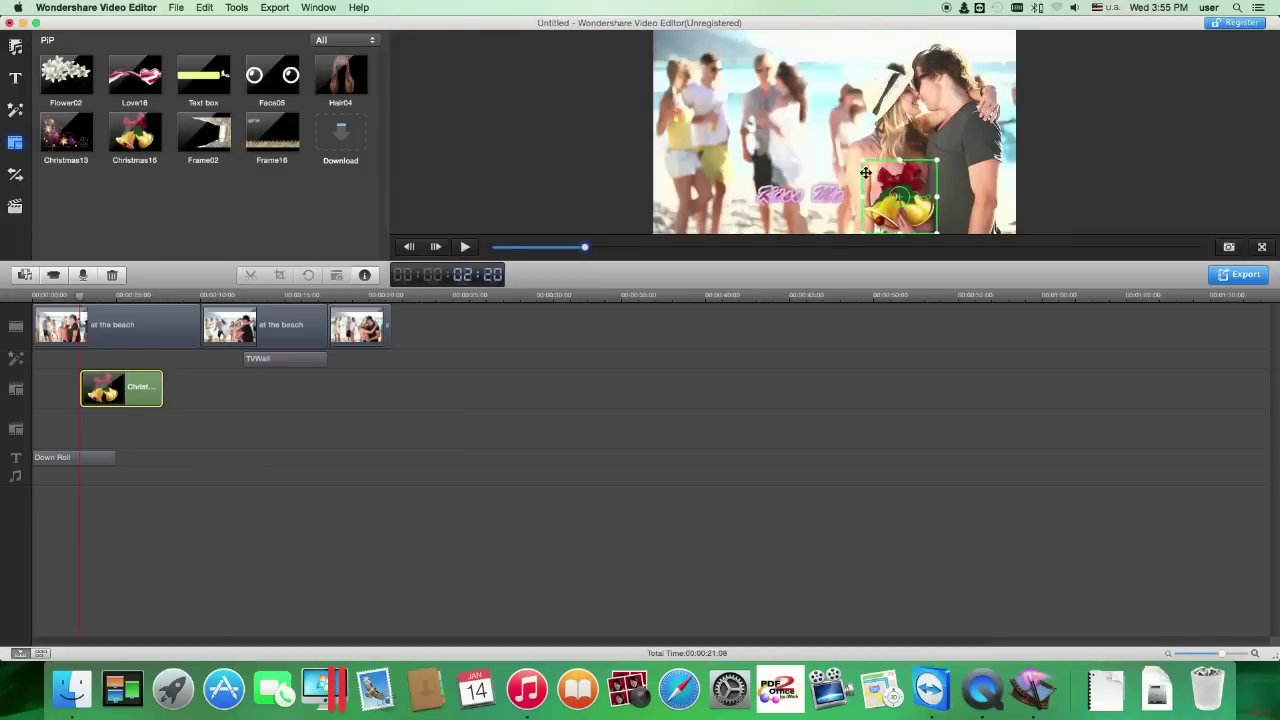
mouse_move(900, 195)
left_mouse_down()
mouse_move(733, 104)
mouse_move(738, 122)
left_mouse_up()
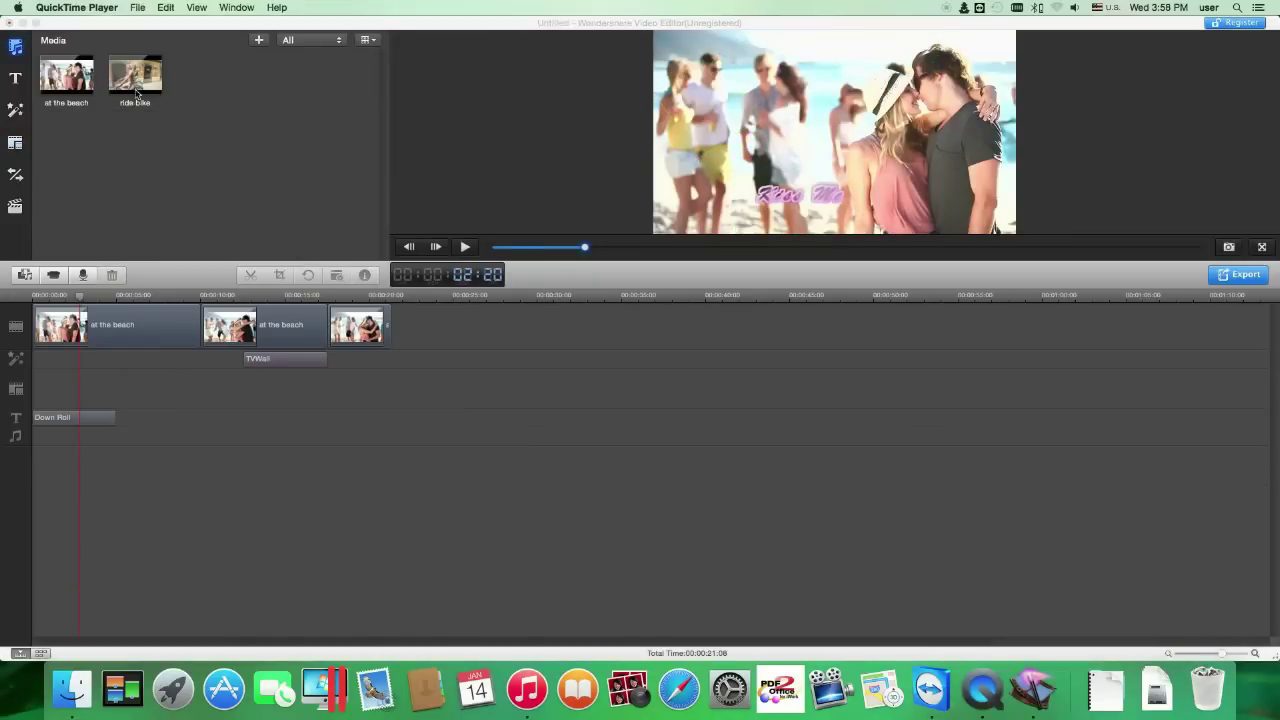
Add the ride bike clip to the PiP track as a small inset in the top-left corner
left_click(137, 86)
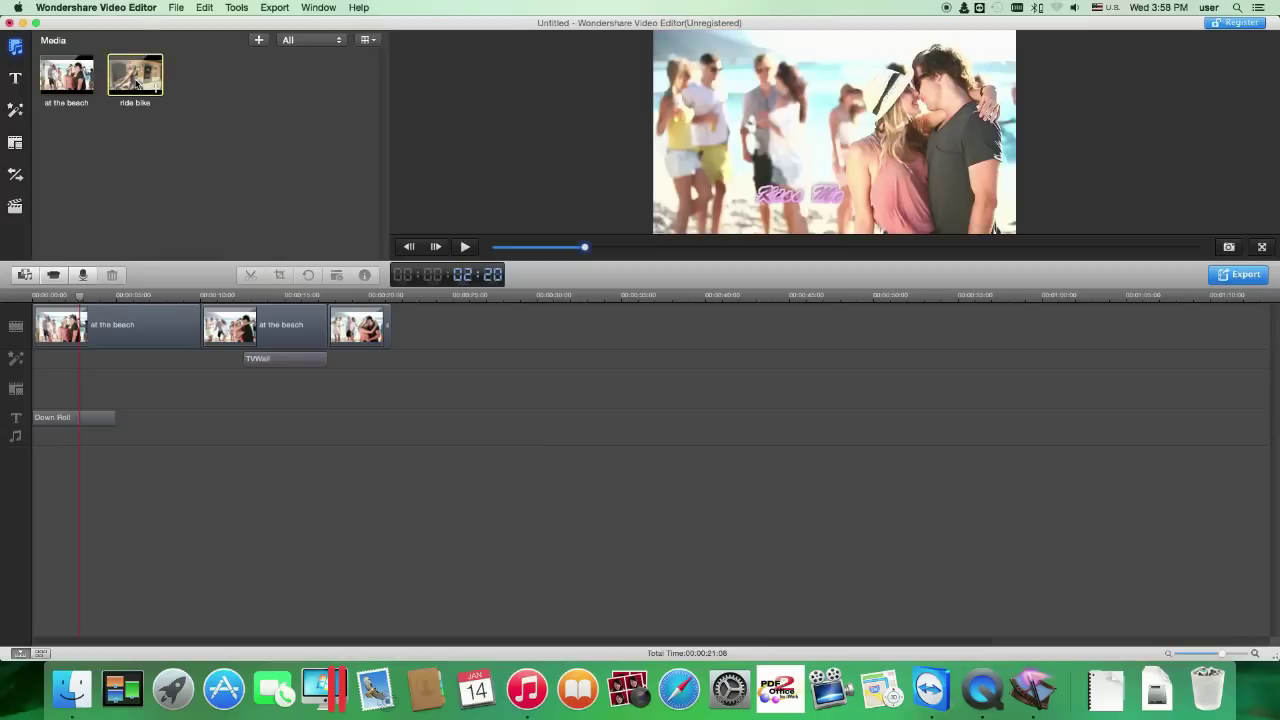
left_click_drag(135, 75, 79, 389)
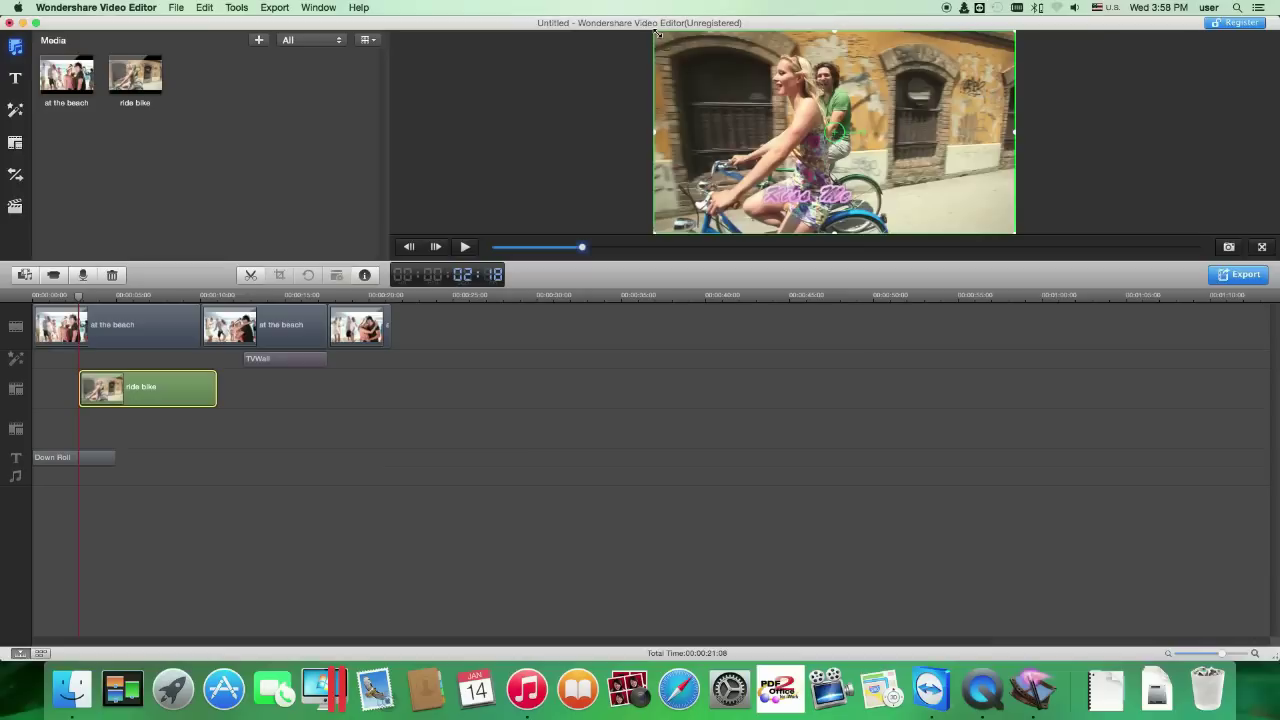
left_click_drag(660, 35, 805, 115)
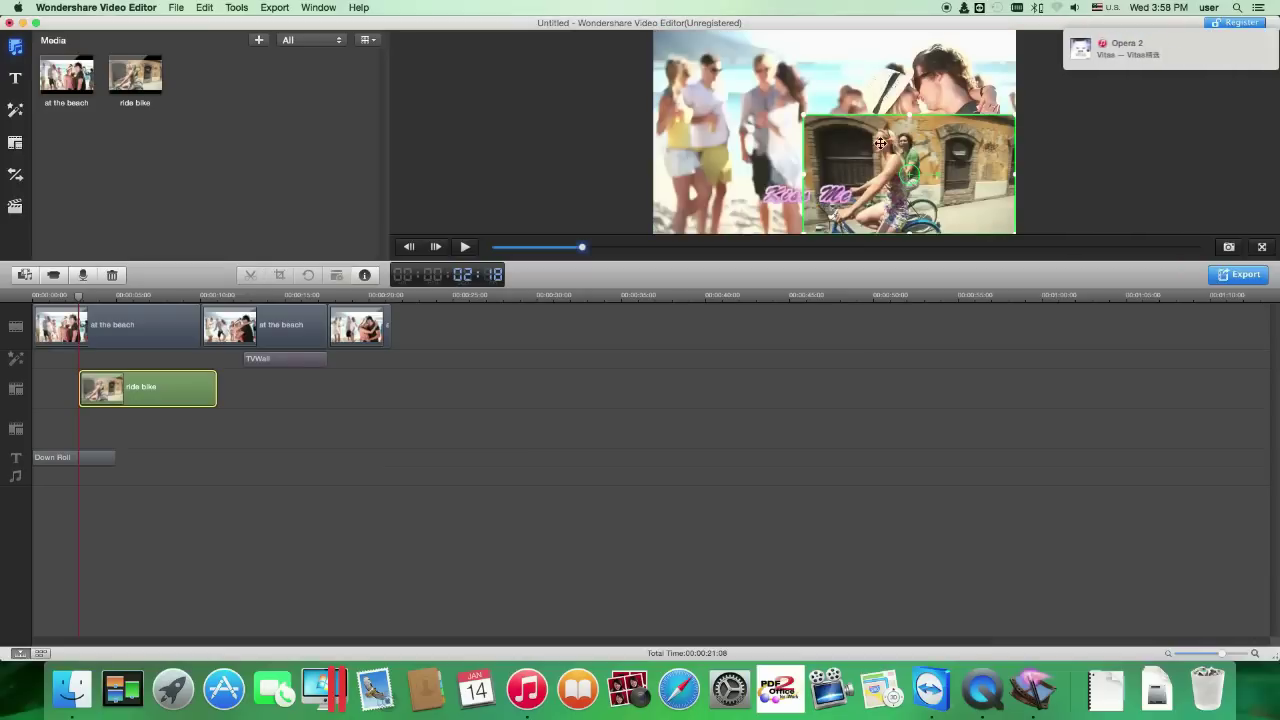
left_click_drag(886, 150, 725, 64)
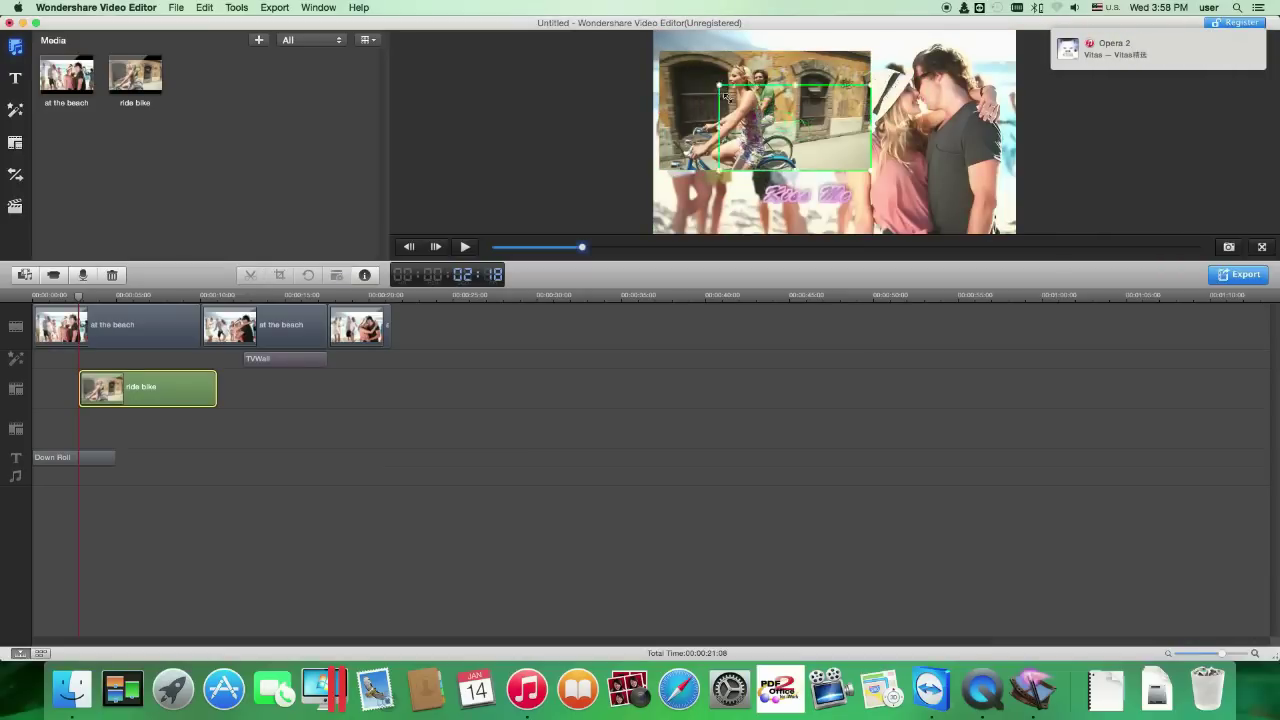
mouse_move(660, 50)
left_mouse_down()
mouse_move(735, 95)
mouse_move(692, 50)
left_mouse_up()
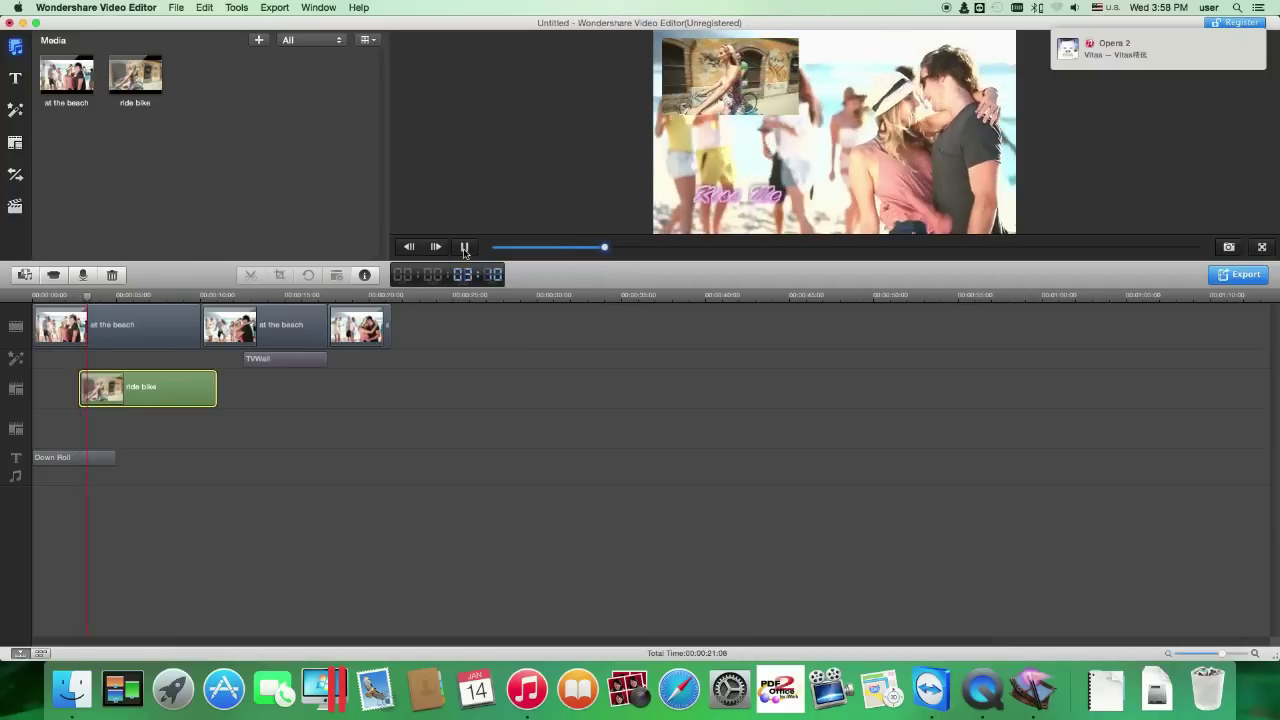
left_click(464, 247)
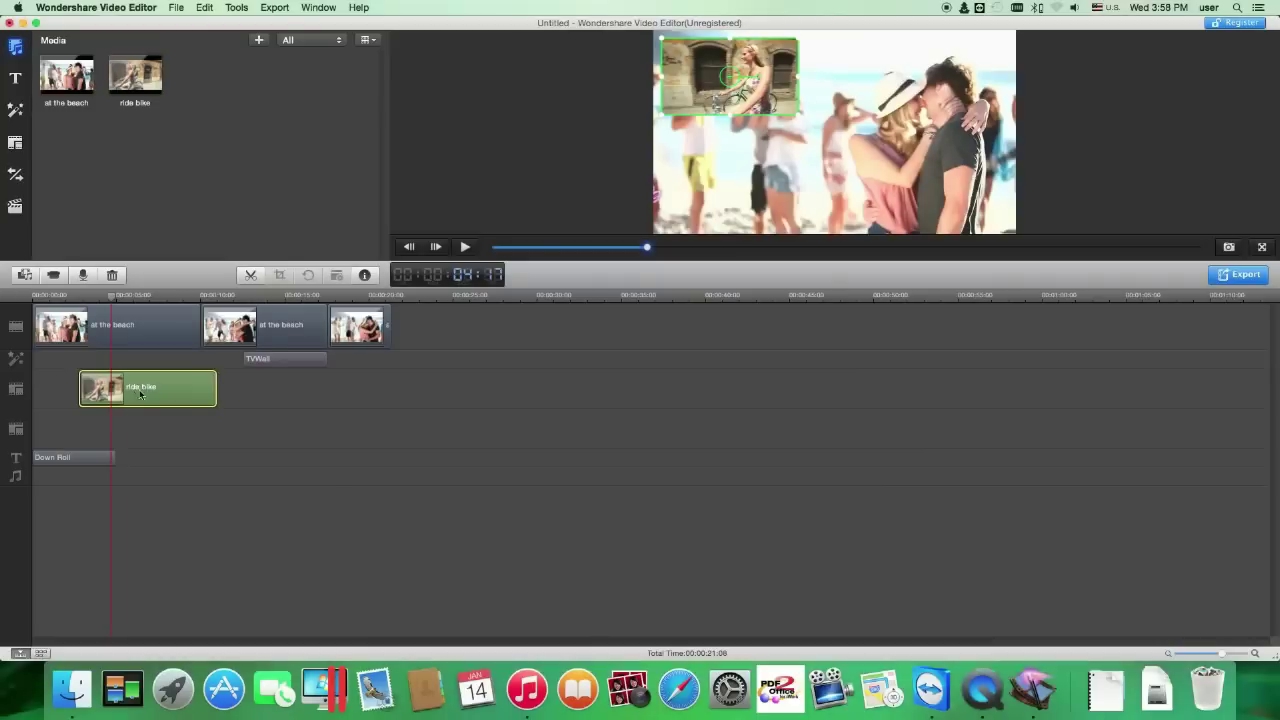
double_click(139, 390)
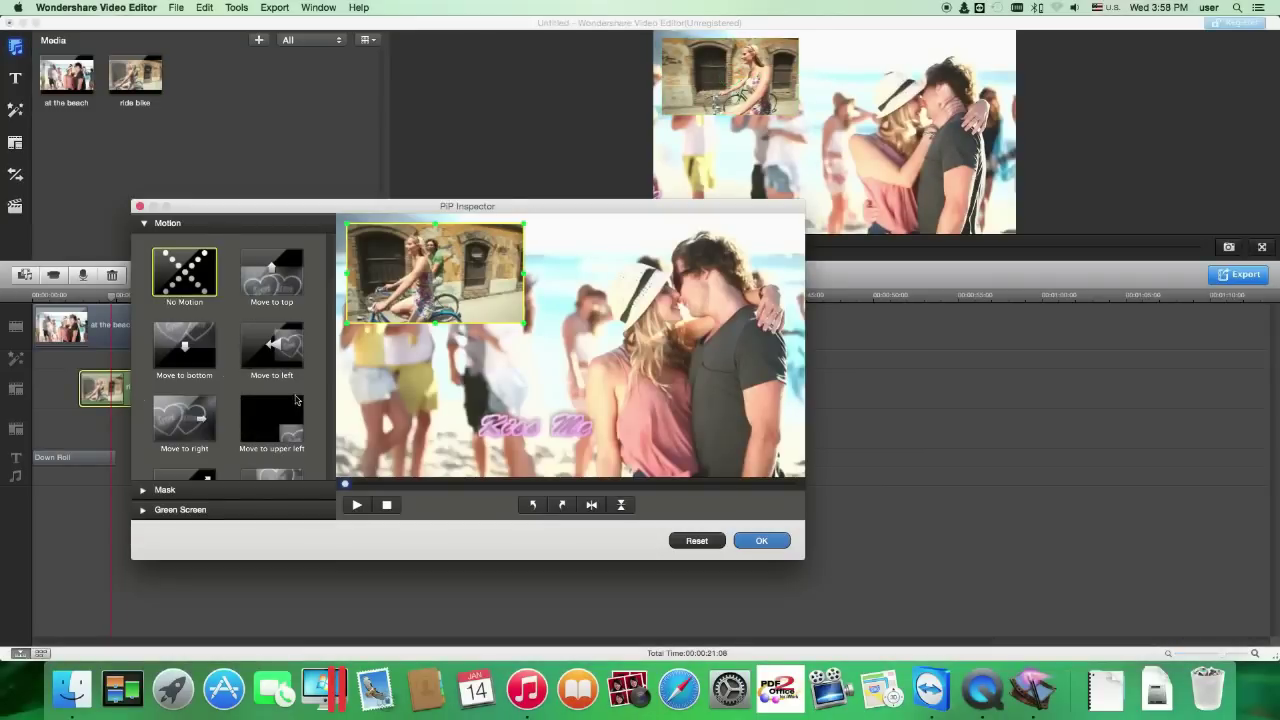
Try heart and star masks on the bike overlay, apply the cloud mask, and preview it
left_click(168, 489)
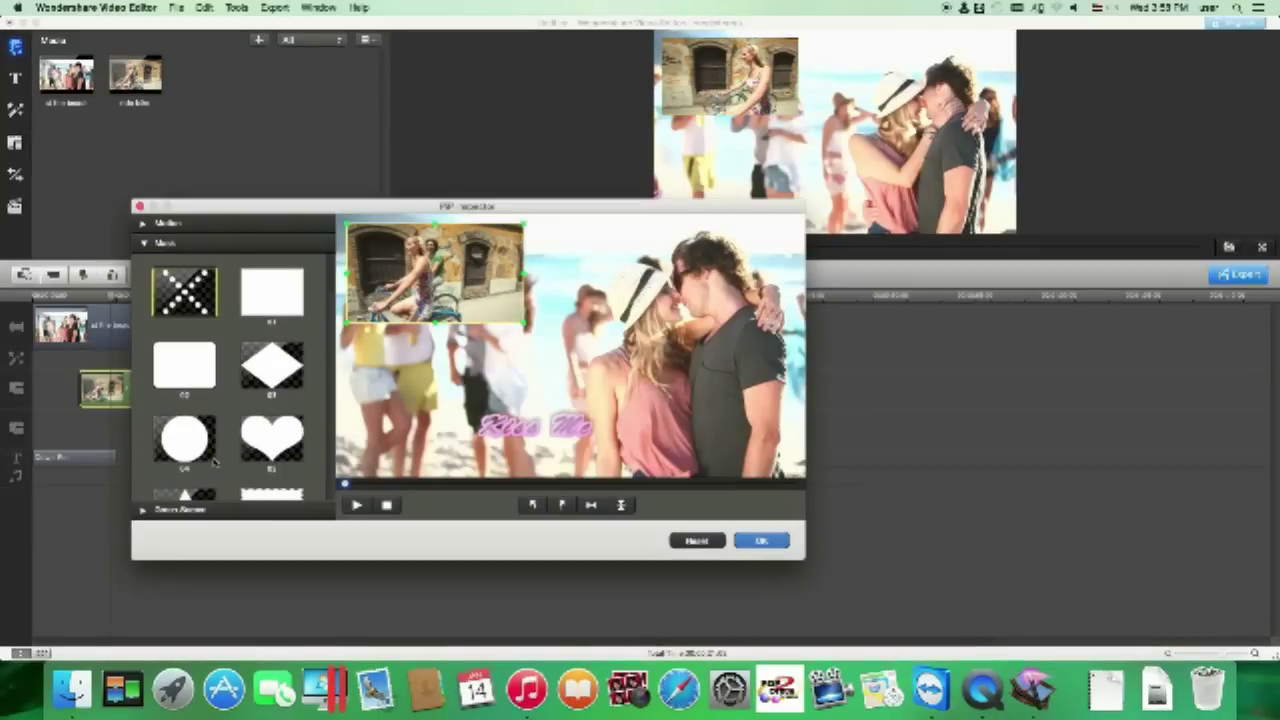
left_click(267, 447)
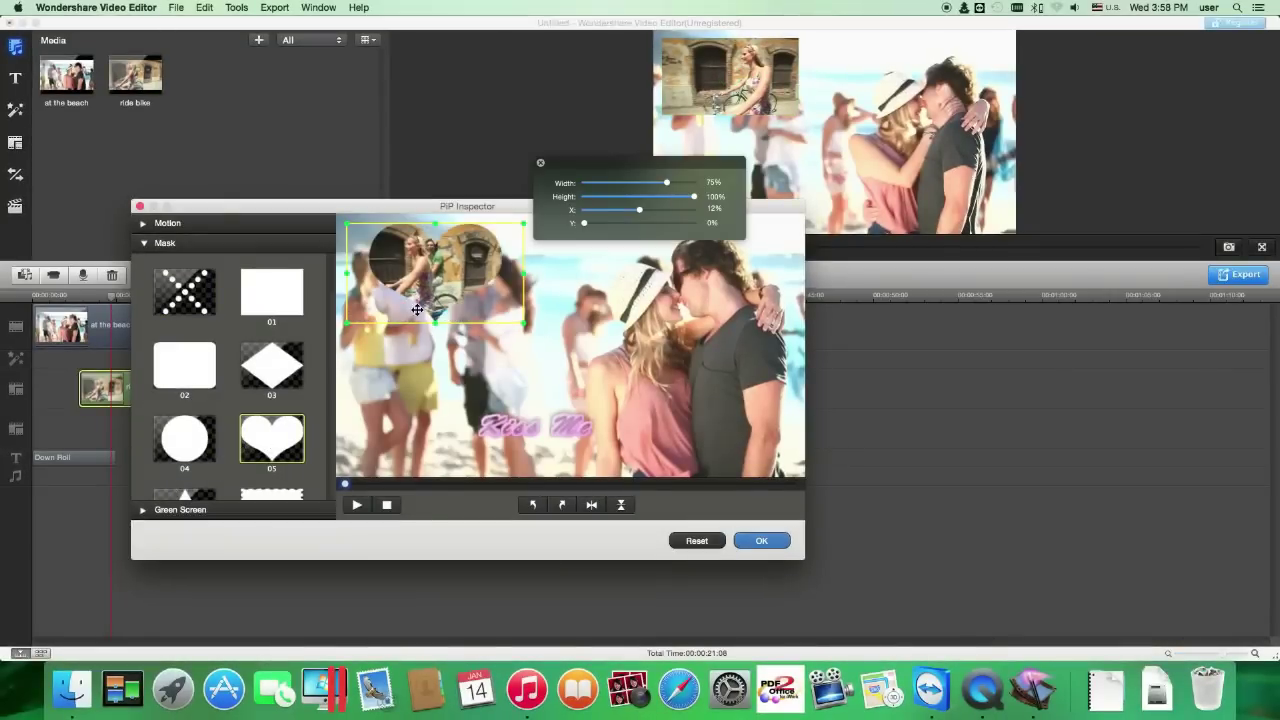
left_click_drag(442, 265, 418, 268)
scroll(239, 417, "down", 3)
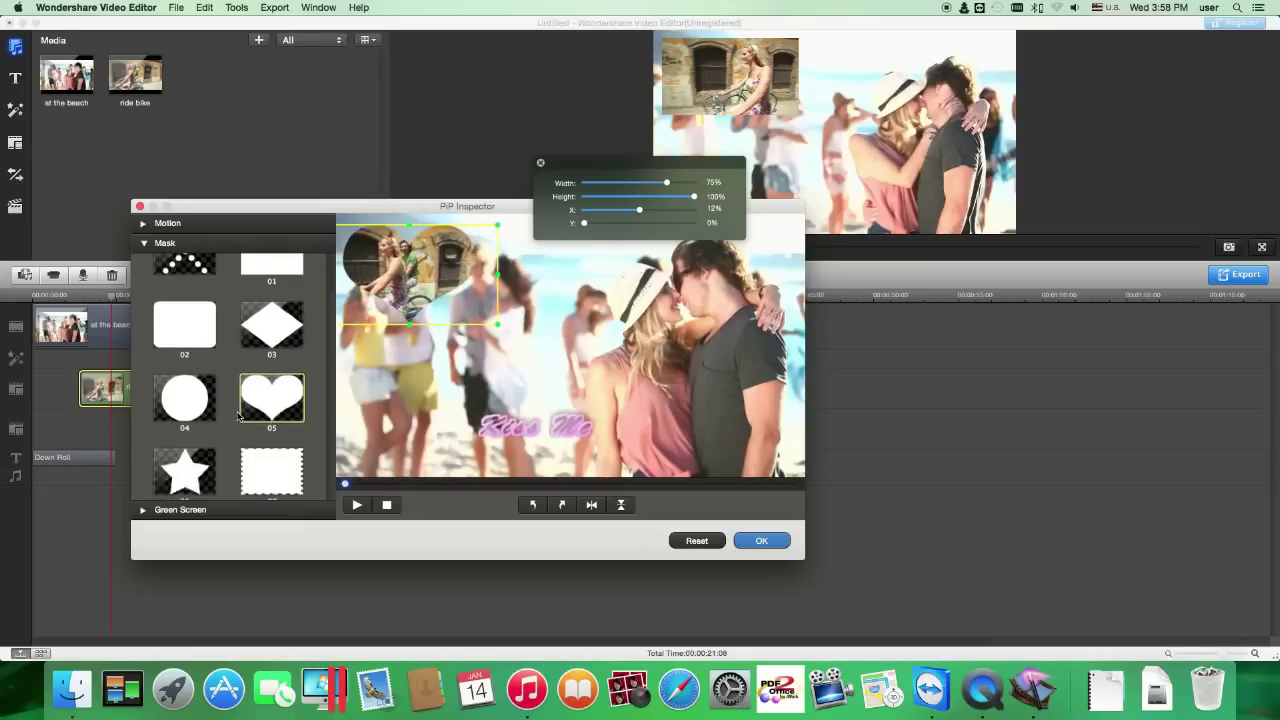
left_click(204, 401)
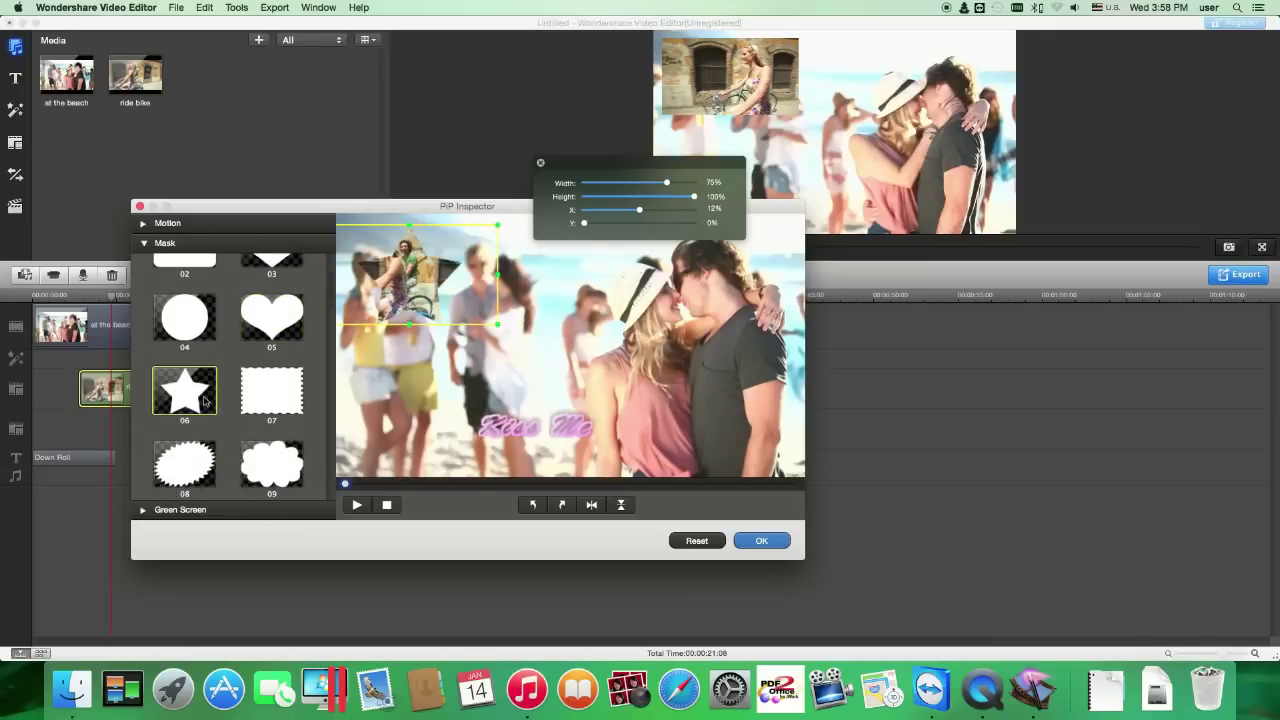
left_click(262, 466)
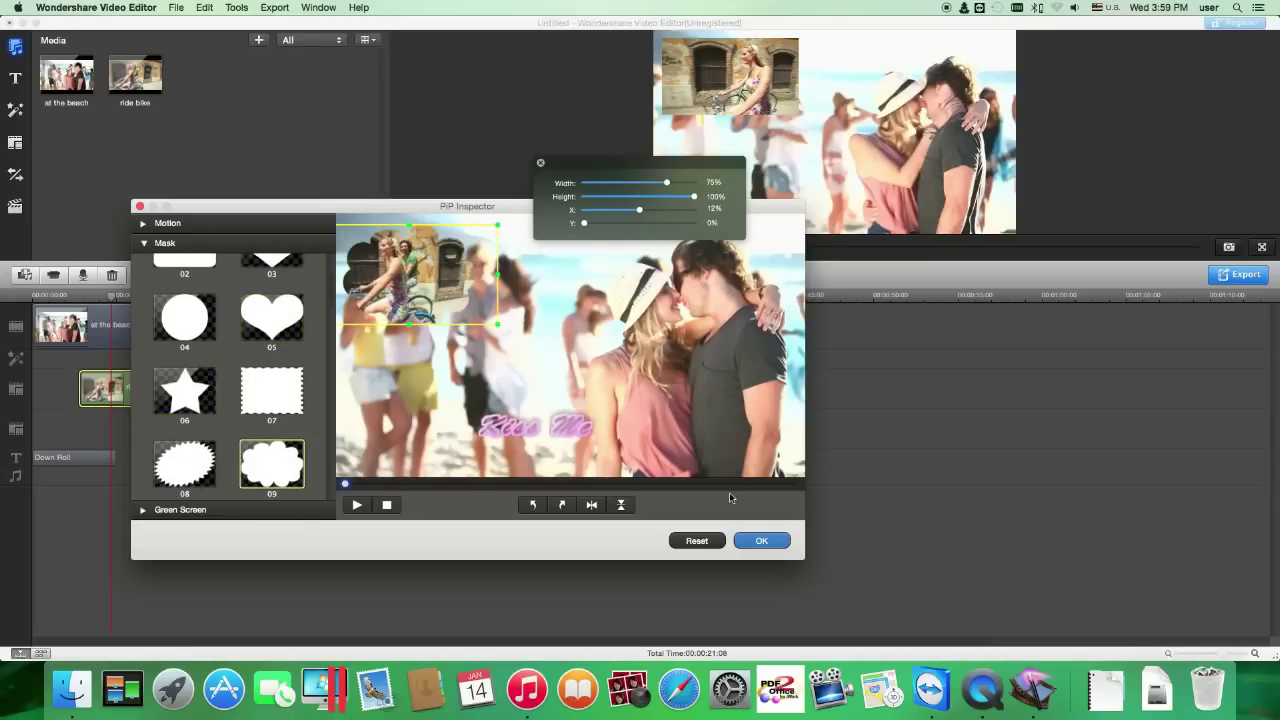
left_click(768, 544)
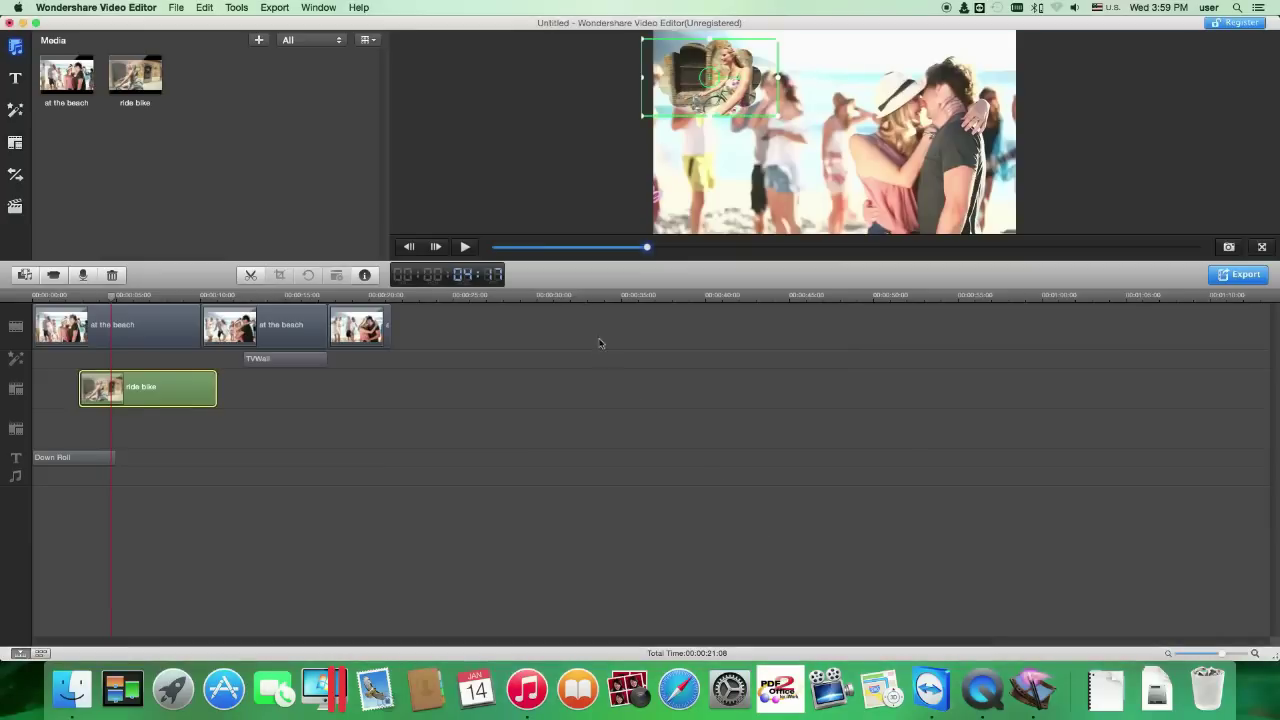
left_click(465, 247)
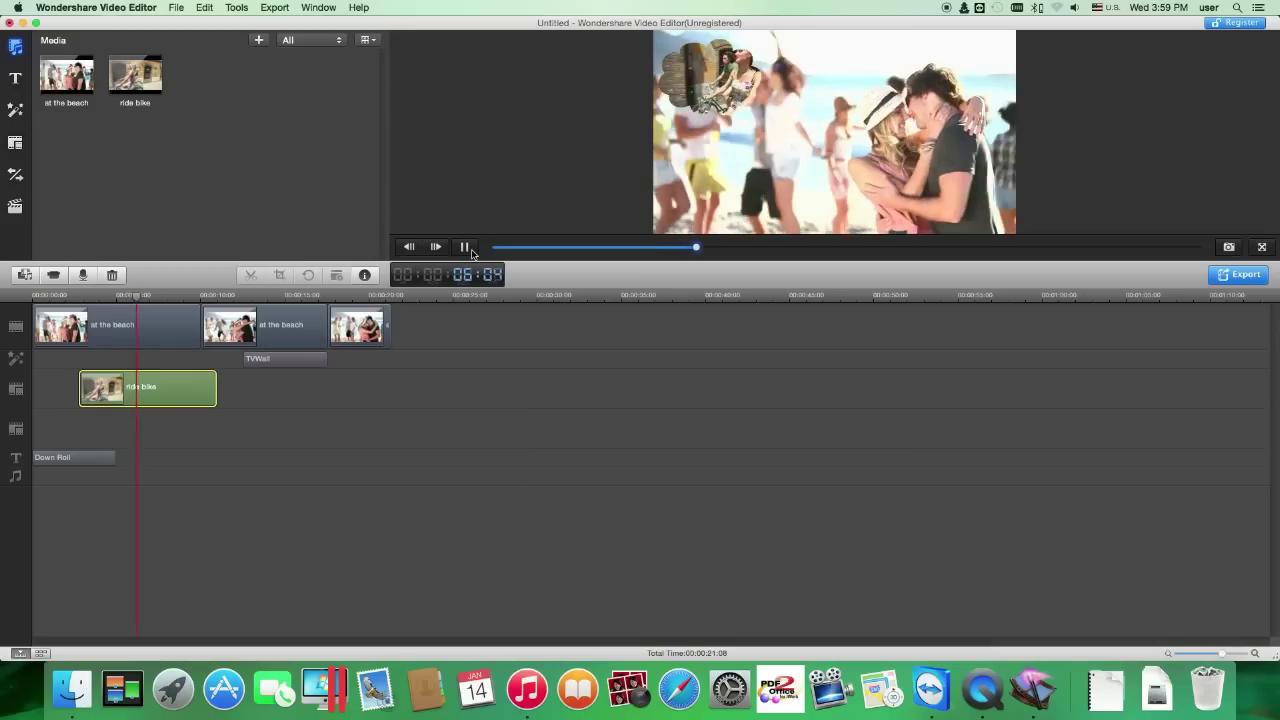
left_click(466, 247)
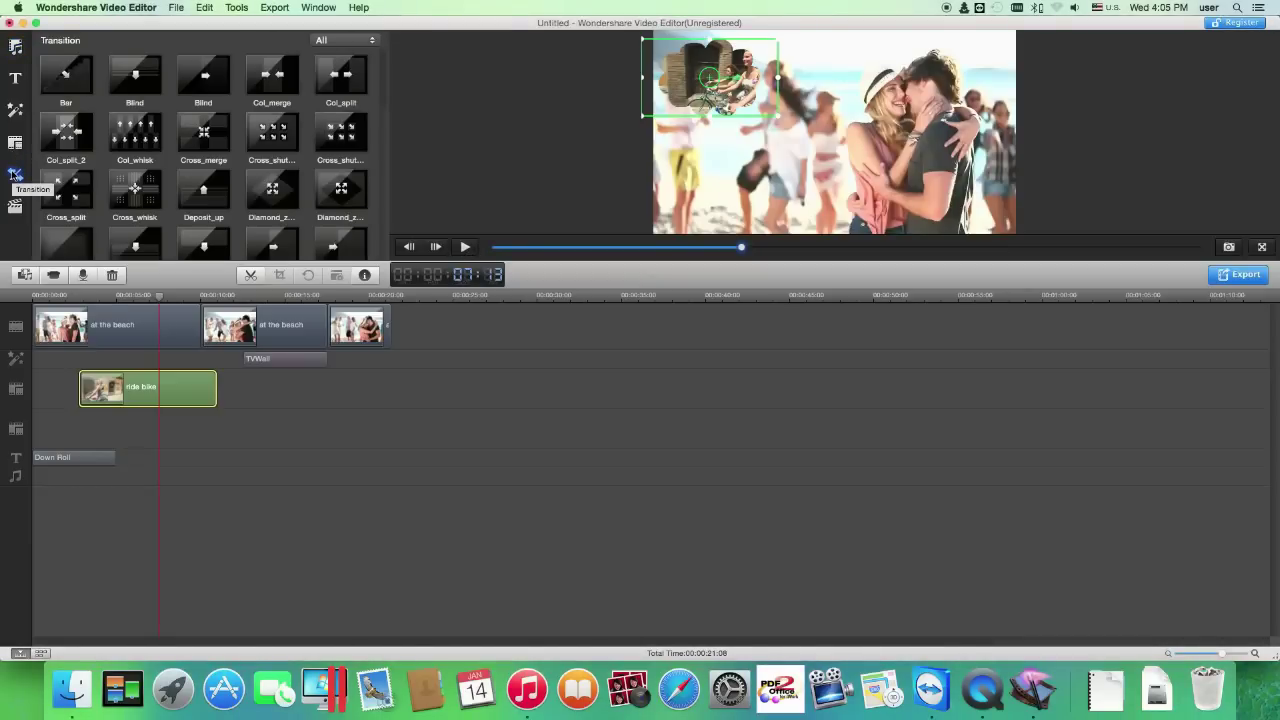
Preview Col_whisk, then place the Floating Circle transition between the first two beach clips
left_click(127, 132)
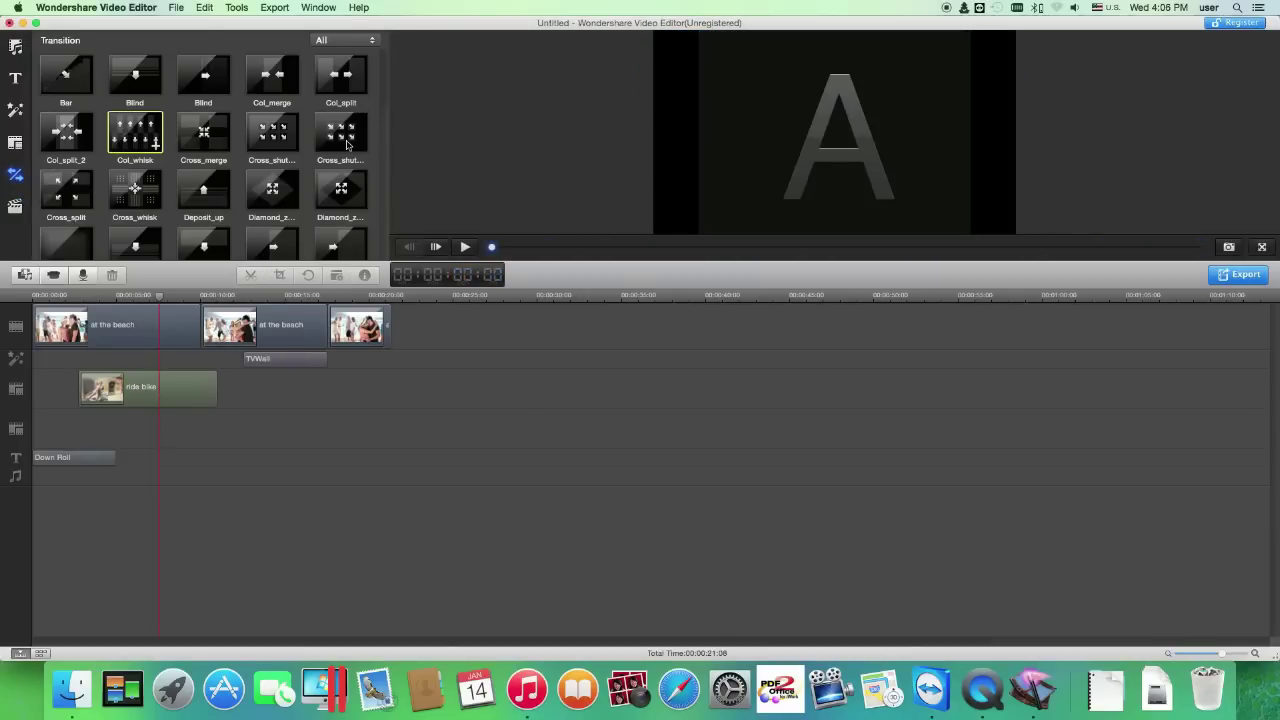
scroll(347, 145, "down", 5)
scroll(347, 145, "down", 5)
left_click(341, 177)
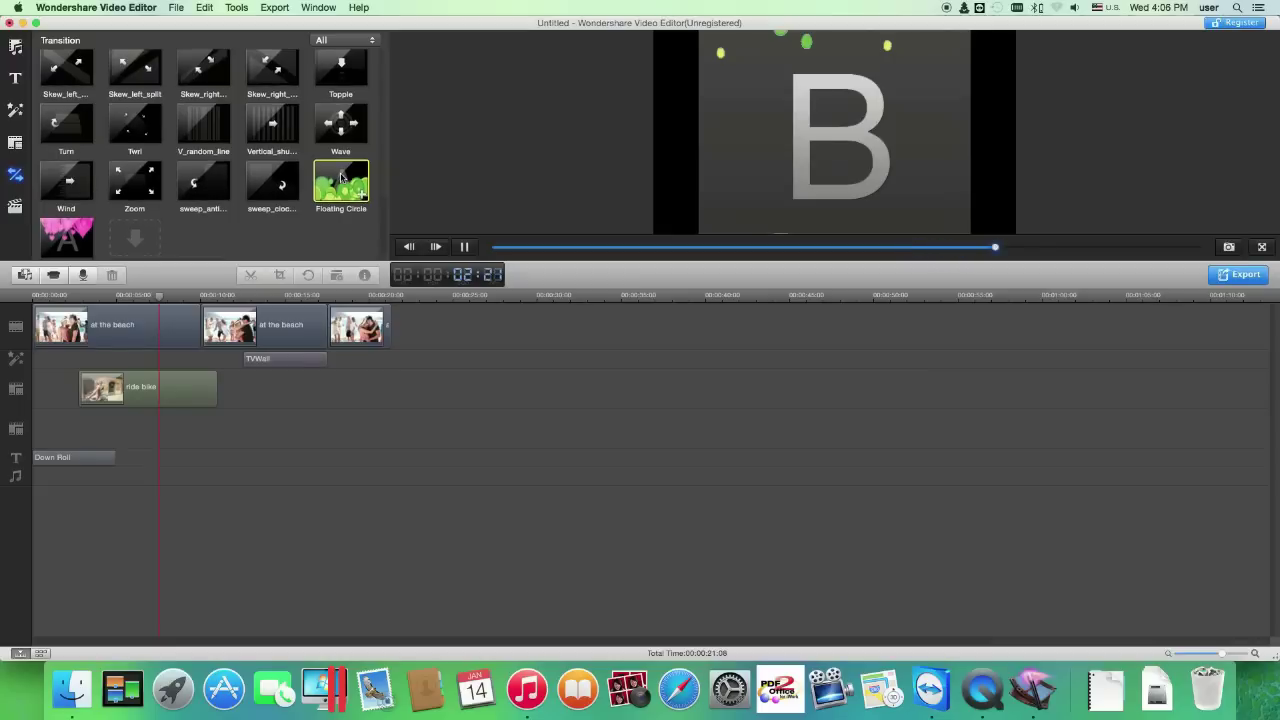
left_click_drag(341, 177, 205, 326)
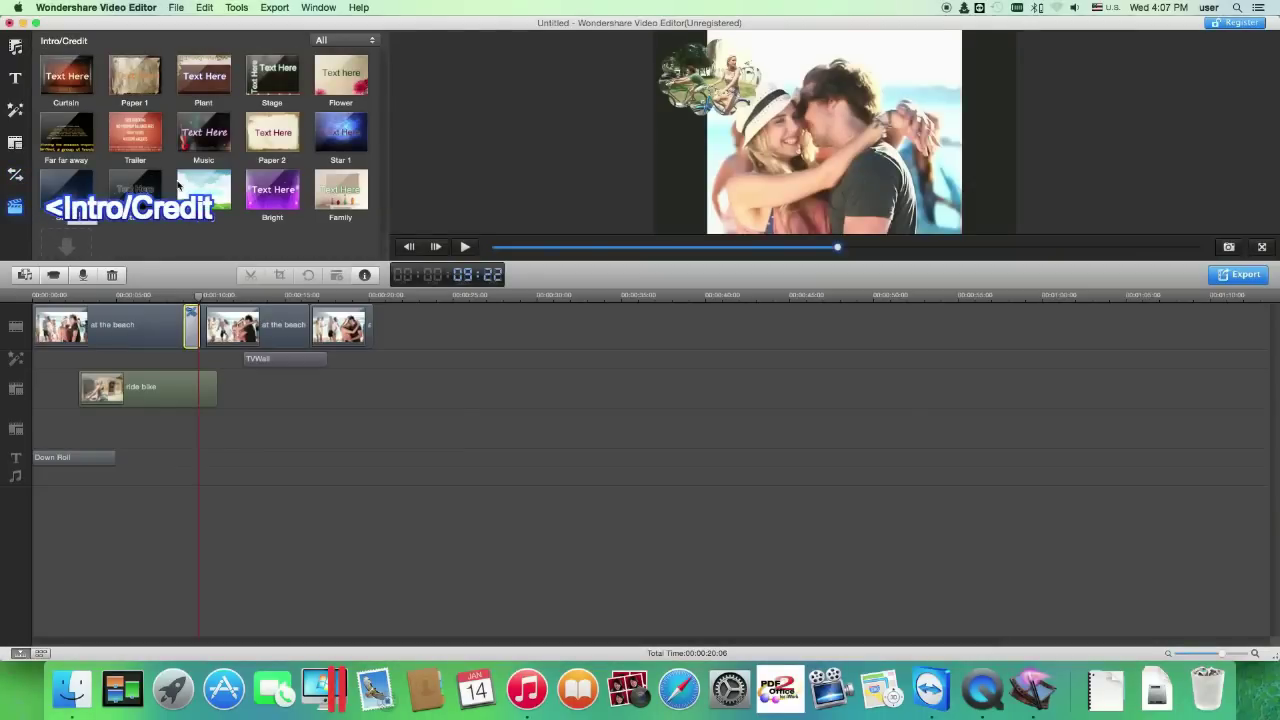
Add the Family intro template at the timeline start and trim it shorter
left_click(15, 207)
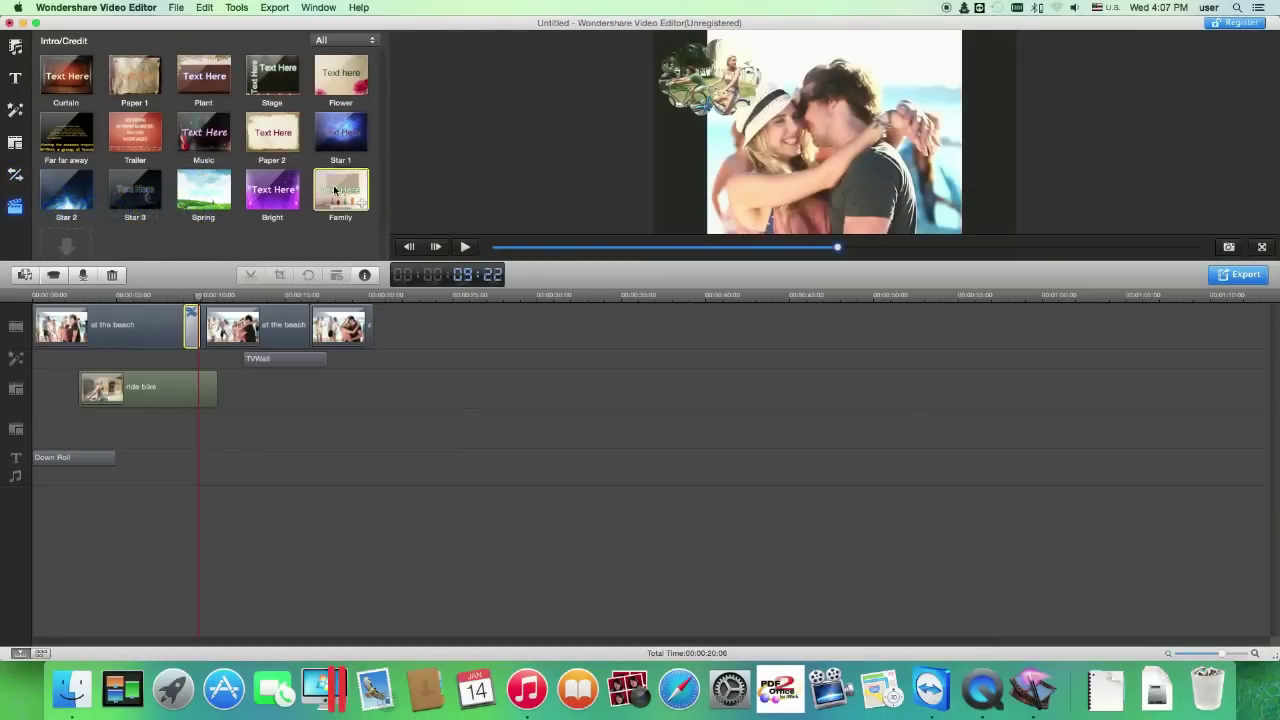
left_click_drag(340, 190, 37, 329)
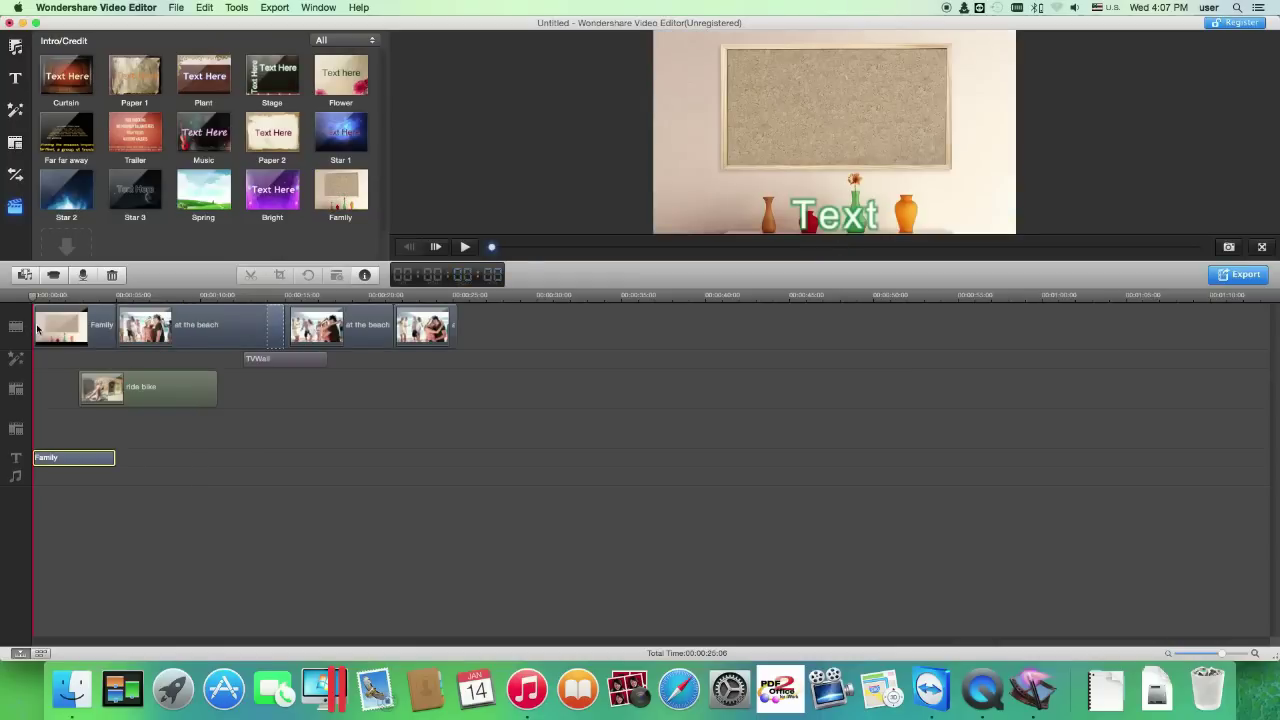
double_click(60, 461)
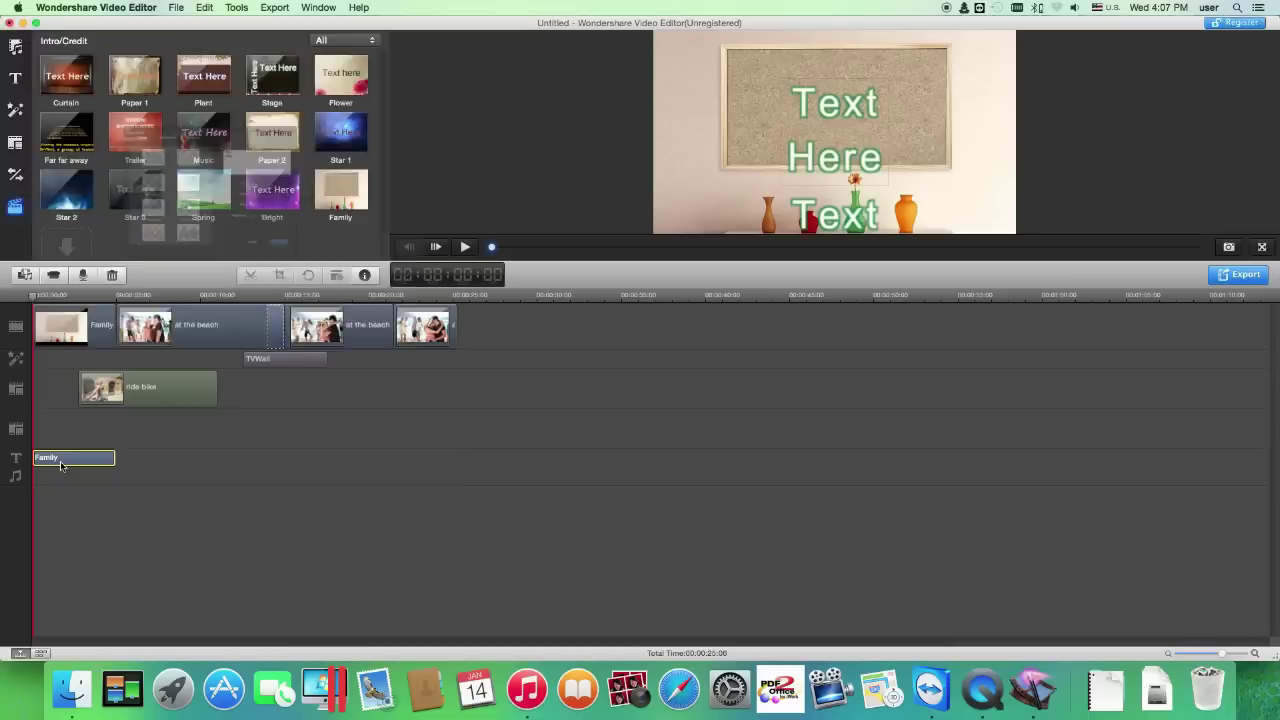
left_click(104, 330)
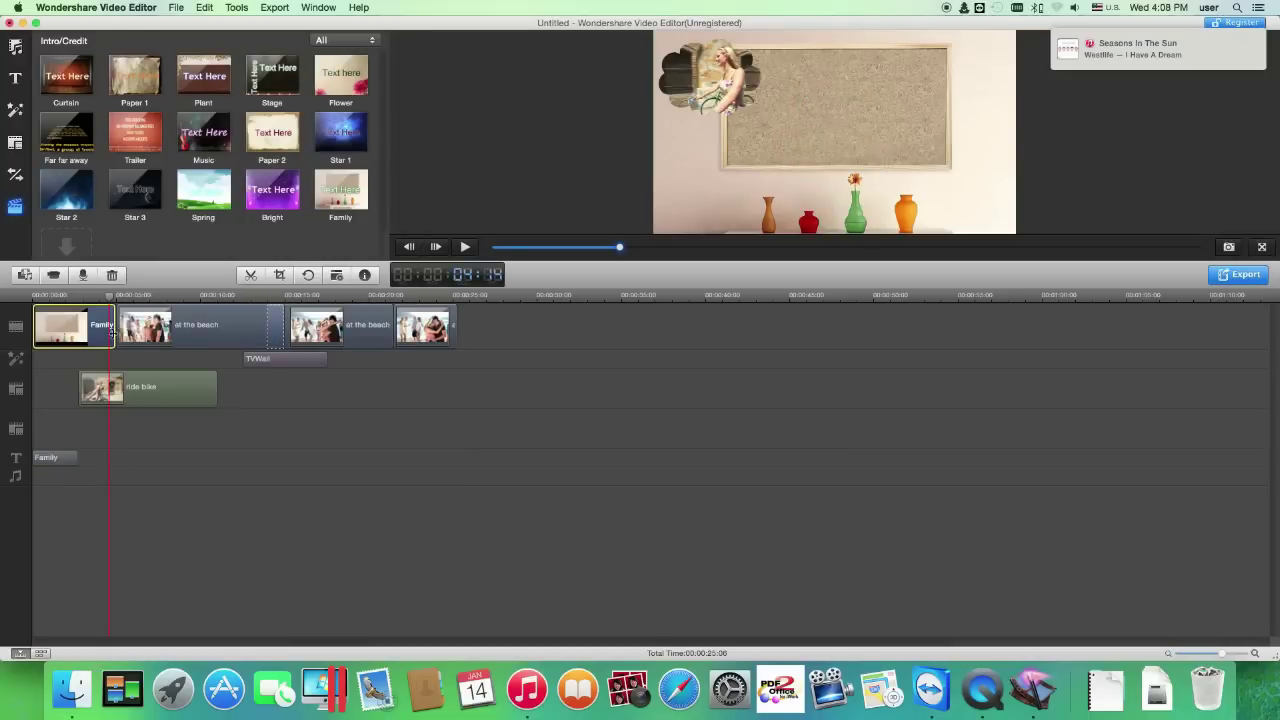
left_click_drag(113, 332, 80, 335)
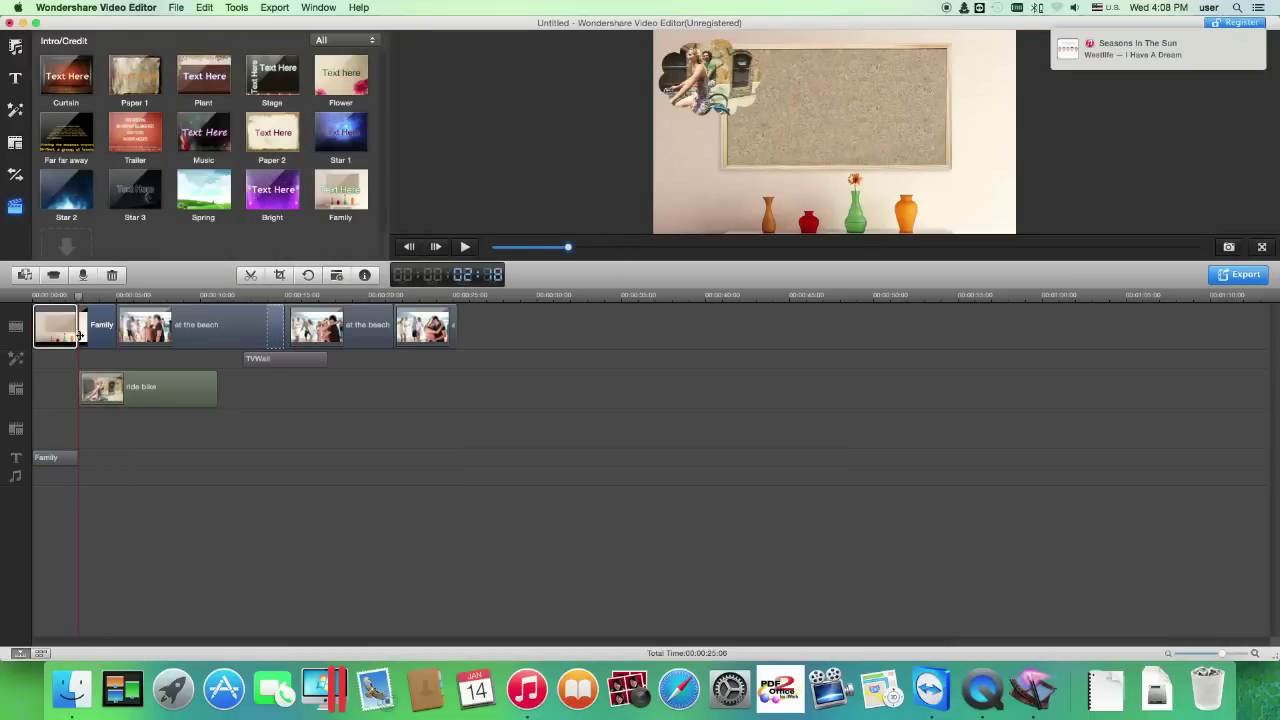
left_click(37, 302)
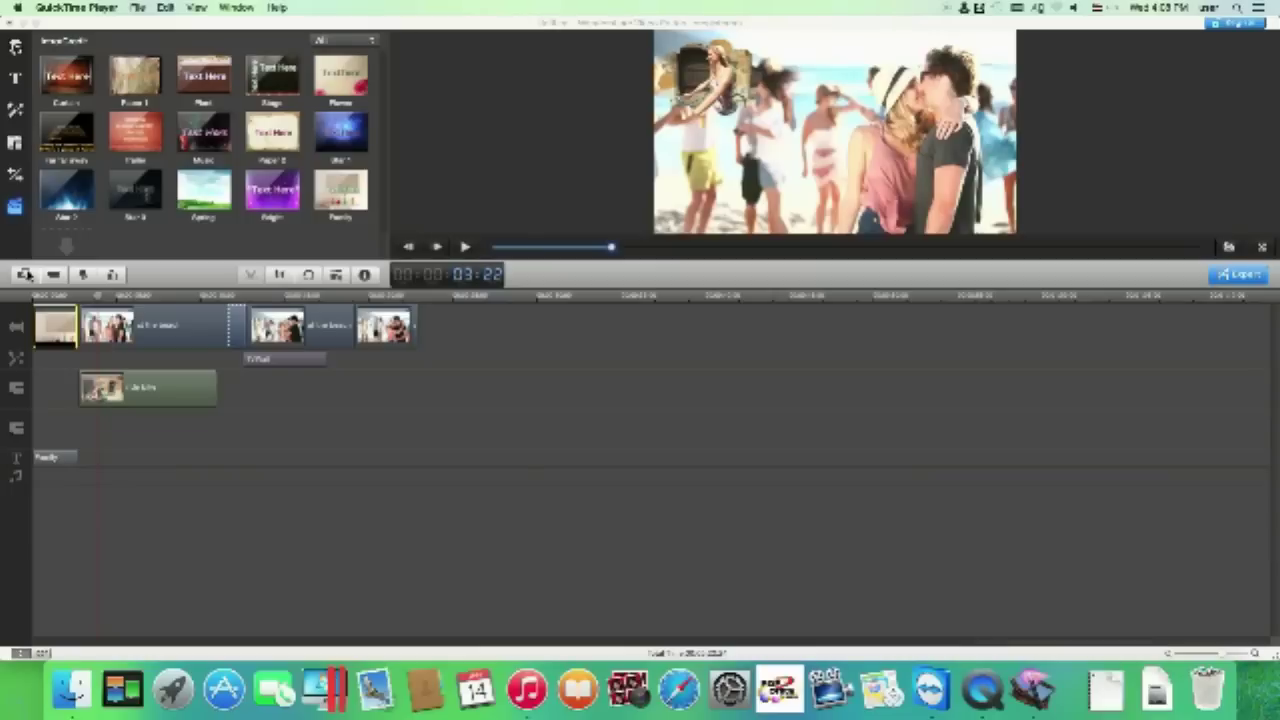
Import Toy And Us.mp3 into the media library
left_click(258, 40)
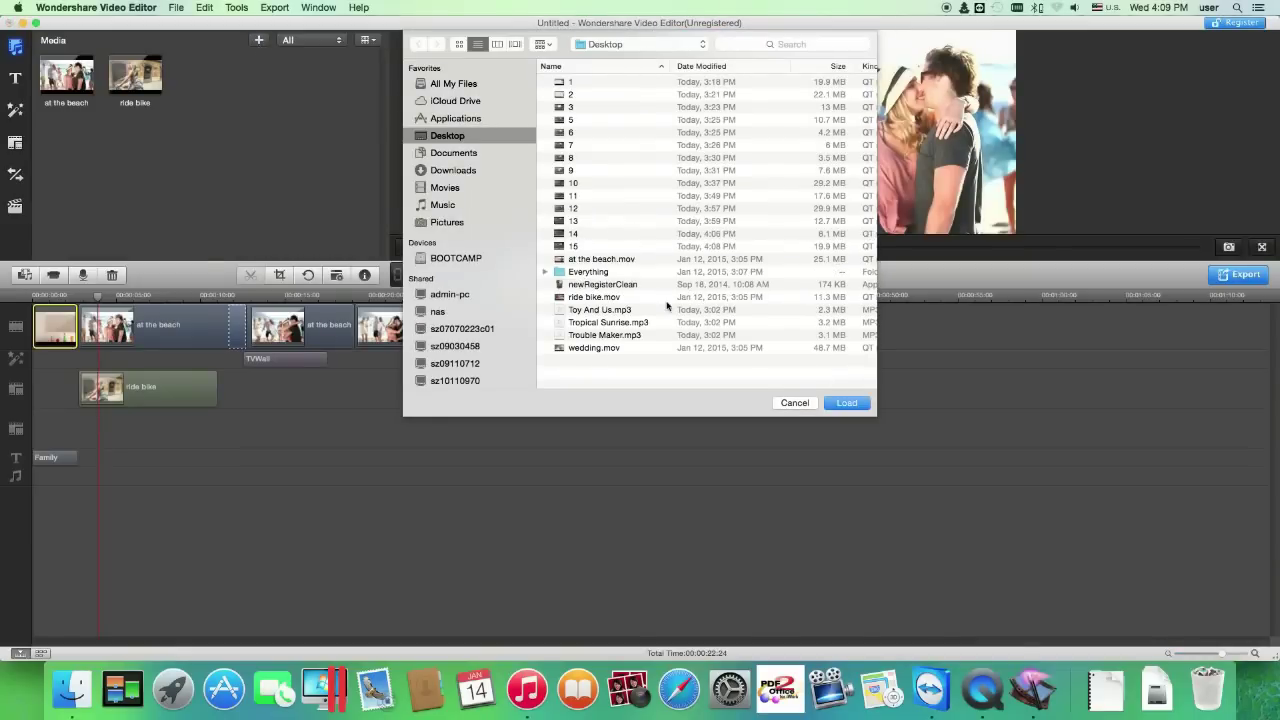
left_click(618, 311)
left_click(841, 408)
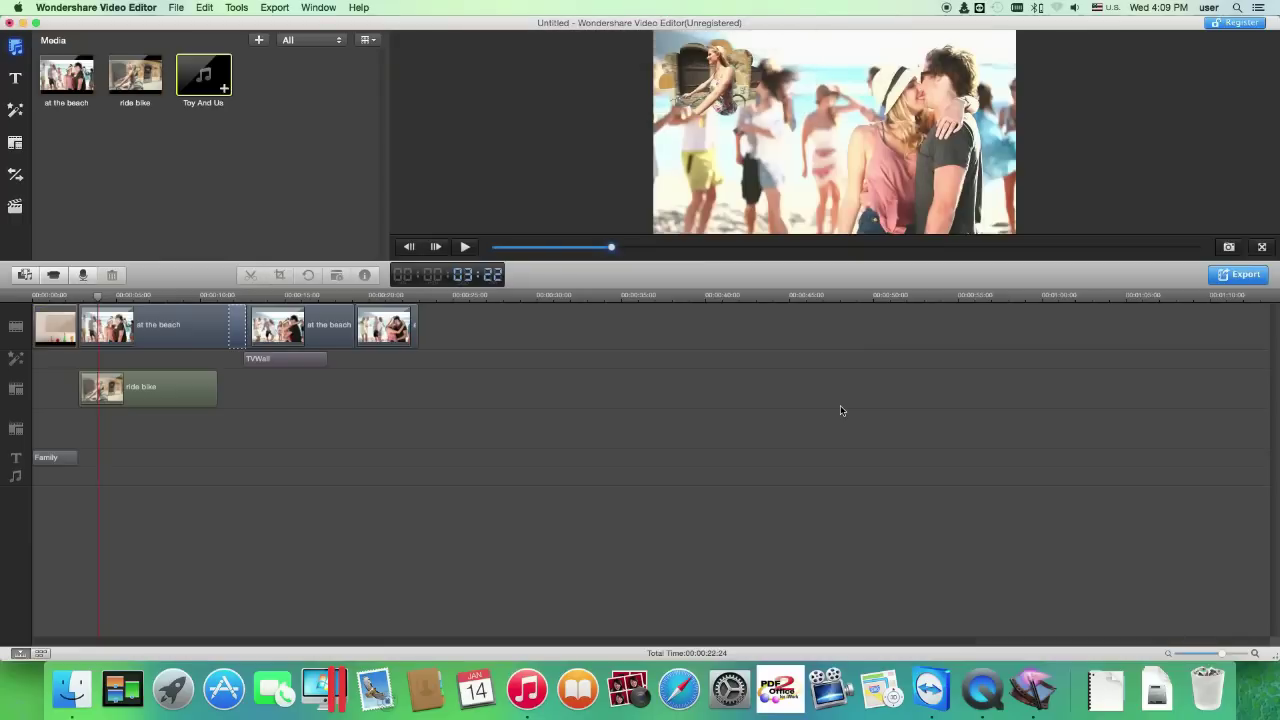
Place the Toy And Us music at the start of the audio track and preview it
left_click_drag(203, 78, 88, 414)
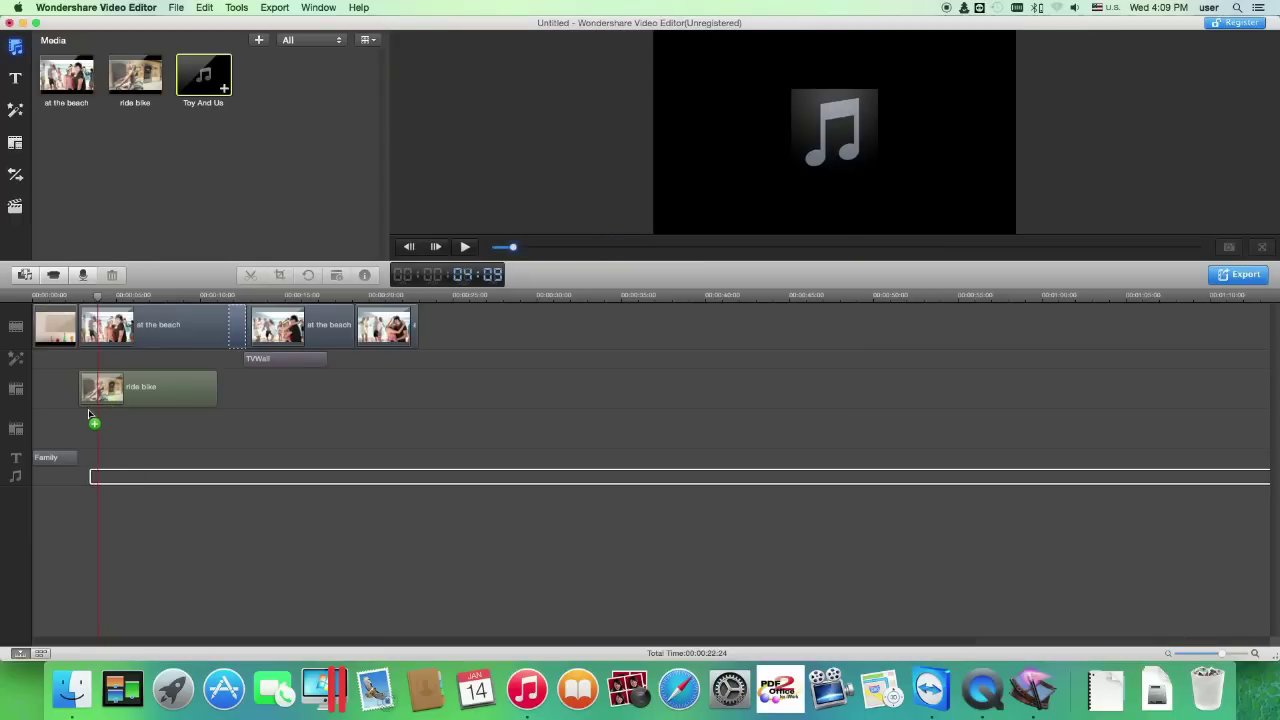
left_click_drag(88, 414, 35, 433)
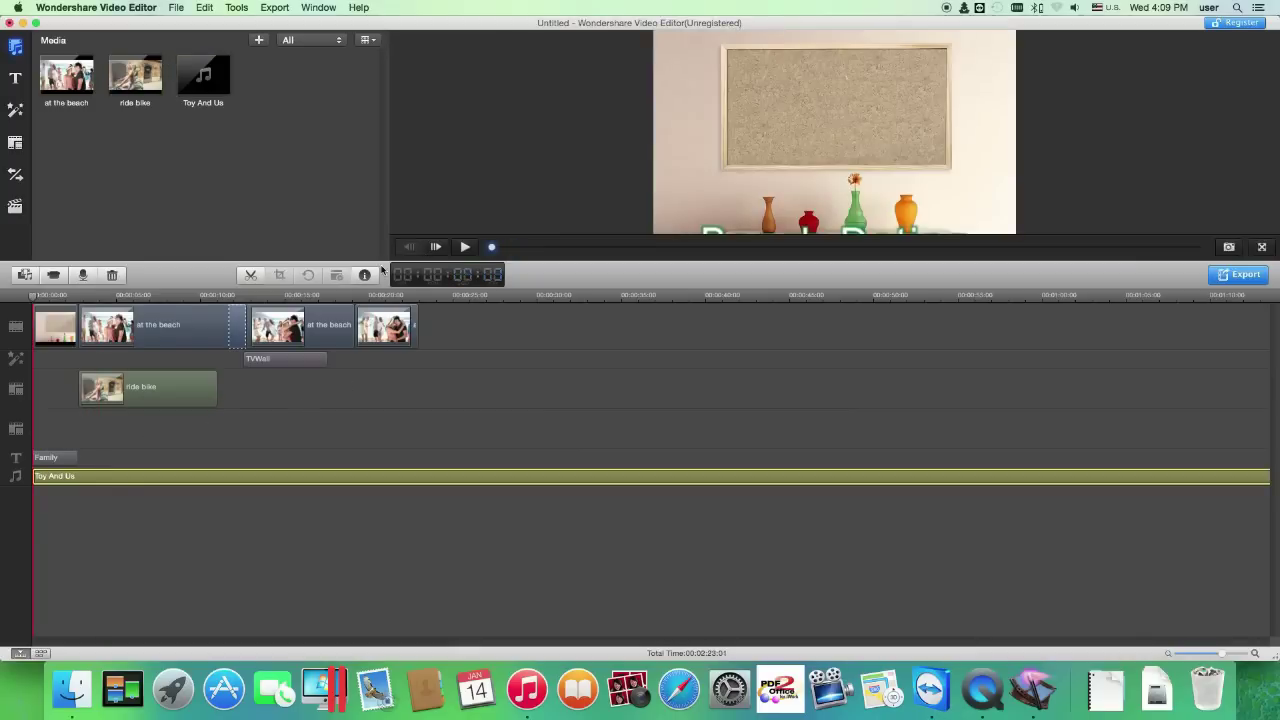
left_click(464, 247)
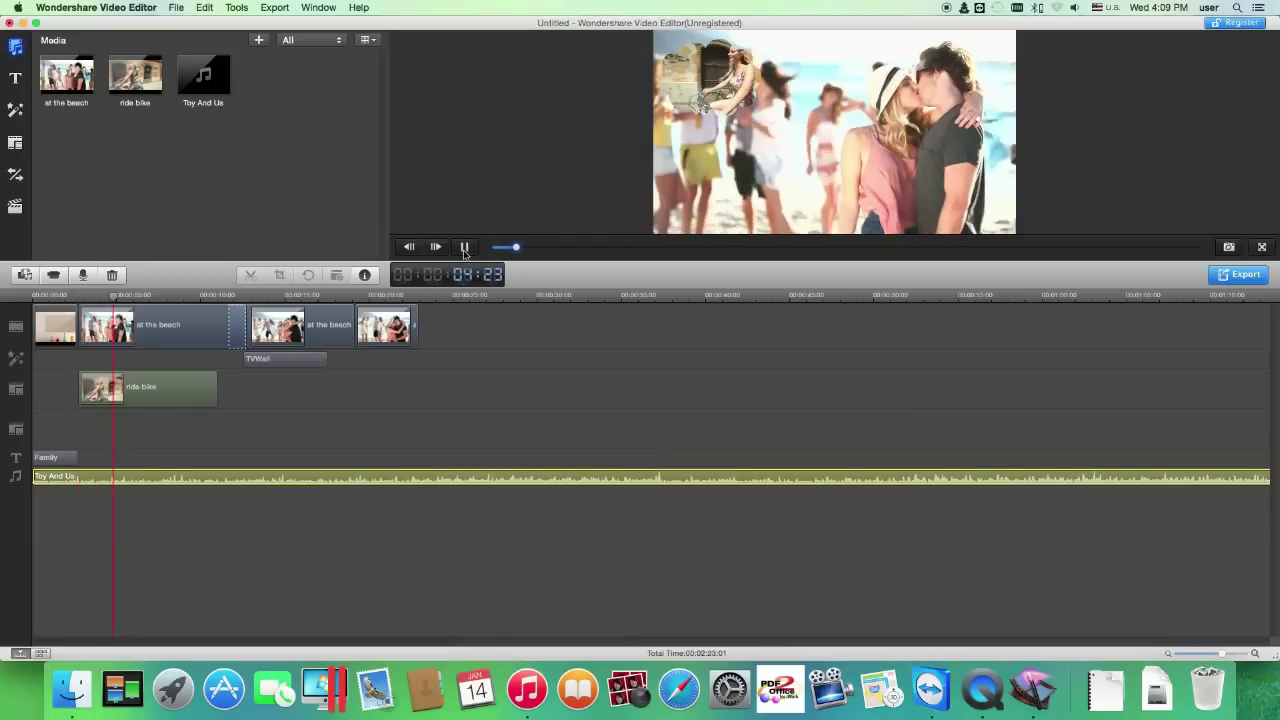
left_click(464, 247)
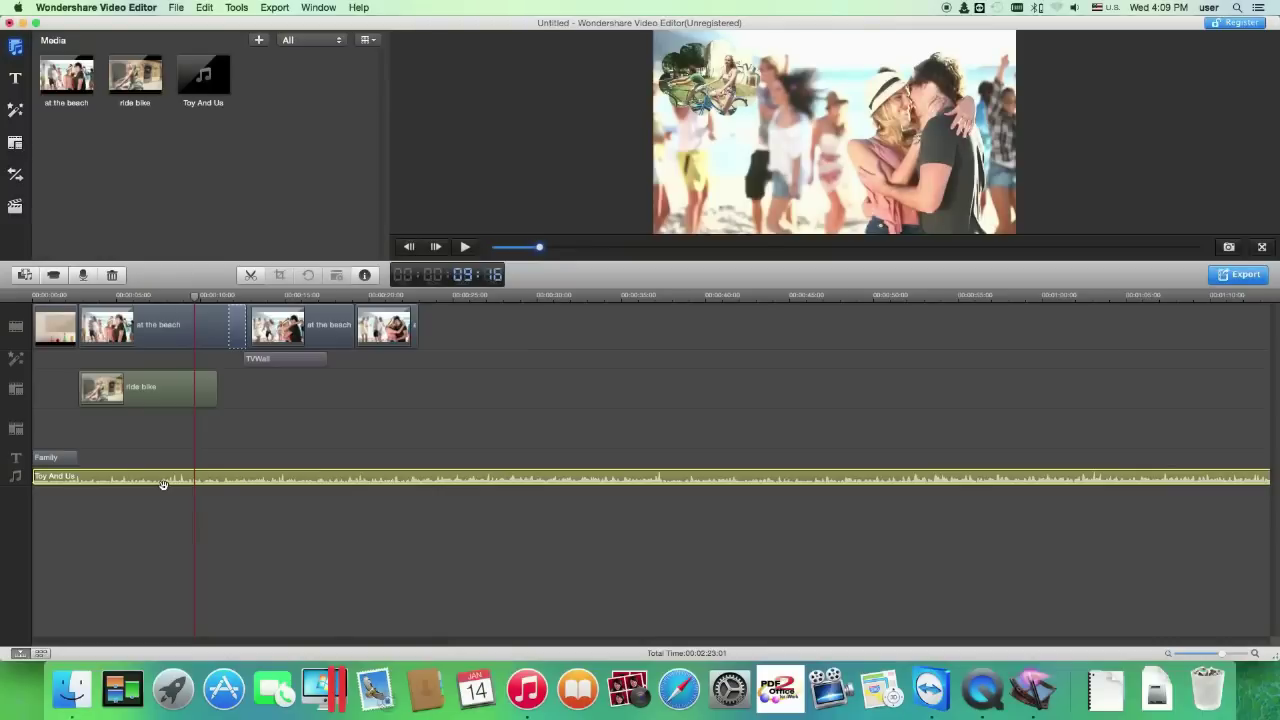
double_click(163, 484)
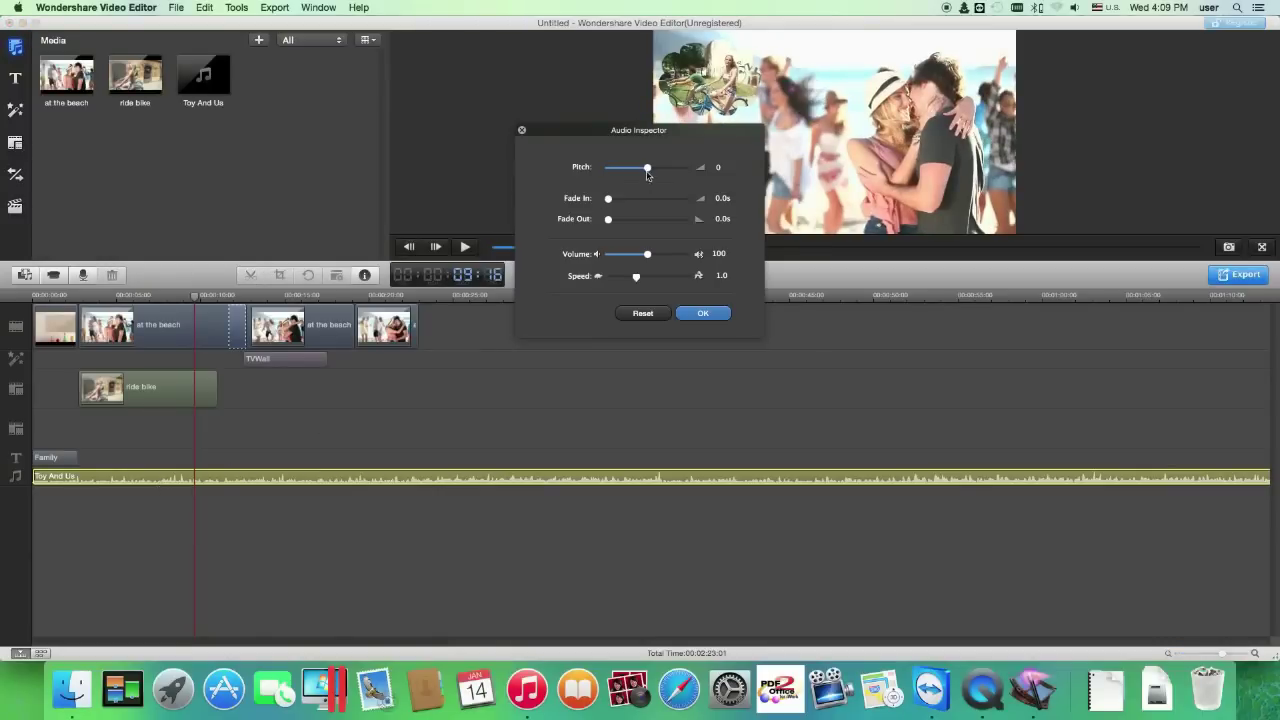
Set the music to pitch 3, 1.0 s fade-in, 1.2 s fade-out, volume 131, speed 1.5, and preview
mouse_move(647, 168)
left_mouse_down()
mouse_move(660, 170)
mouse_move(624, 199)
mouse_move(626, 219)
mouse_move(659, 255)
left_mouse_up()
left_click(698, 314)
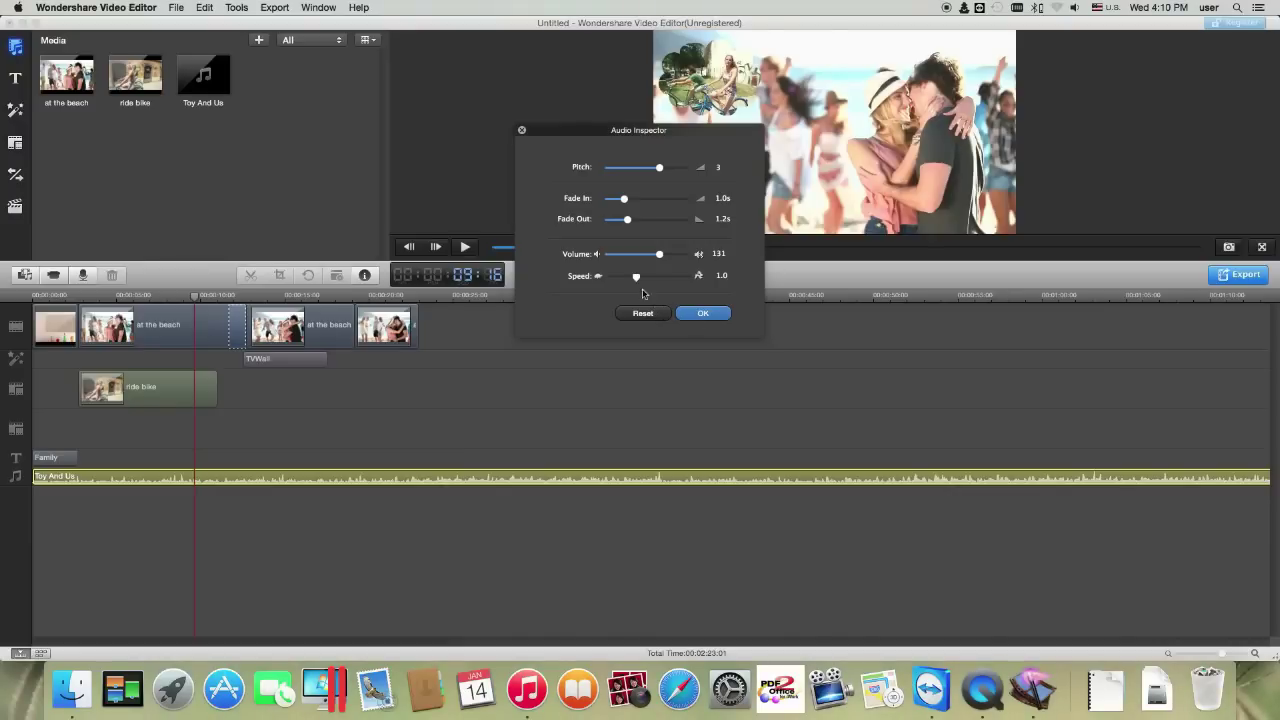
left_click_drag(637, 279, 661, 277)
left_click(705, 314)
left_click(465, 247)
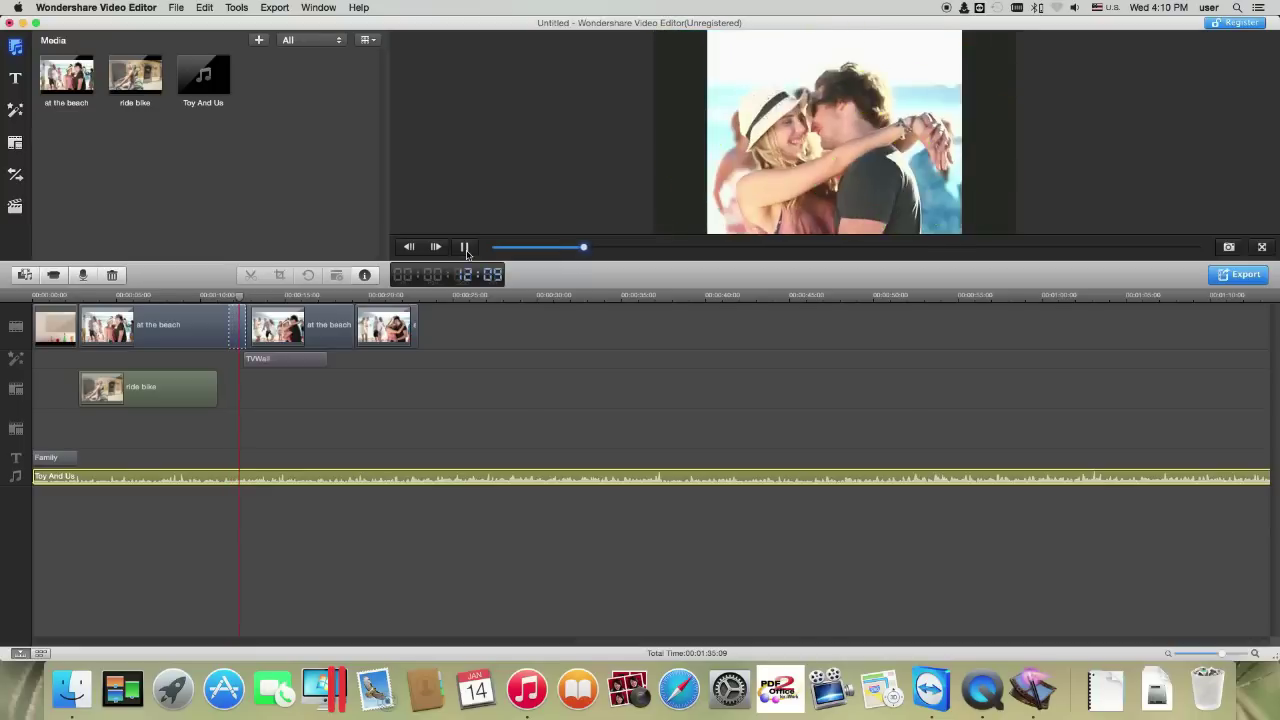
Stop playback and record a voice-over with the microphone Voice Over tool
left_click(465, 247)
left_click(88, 280)
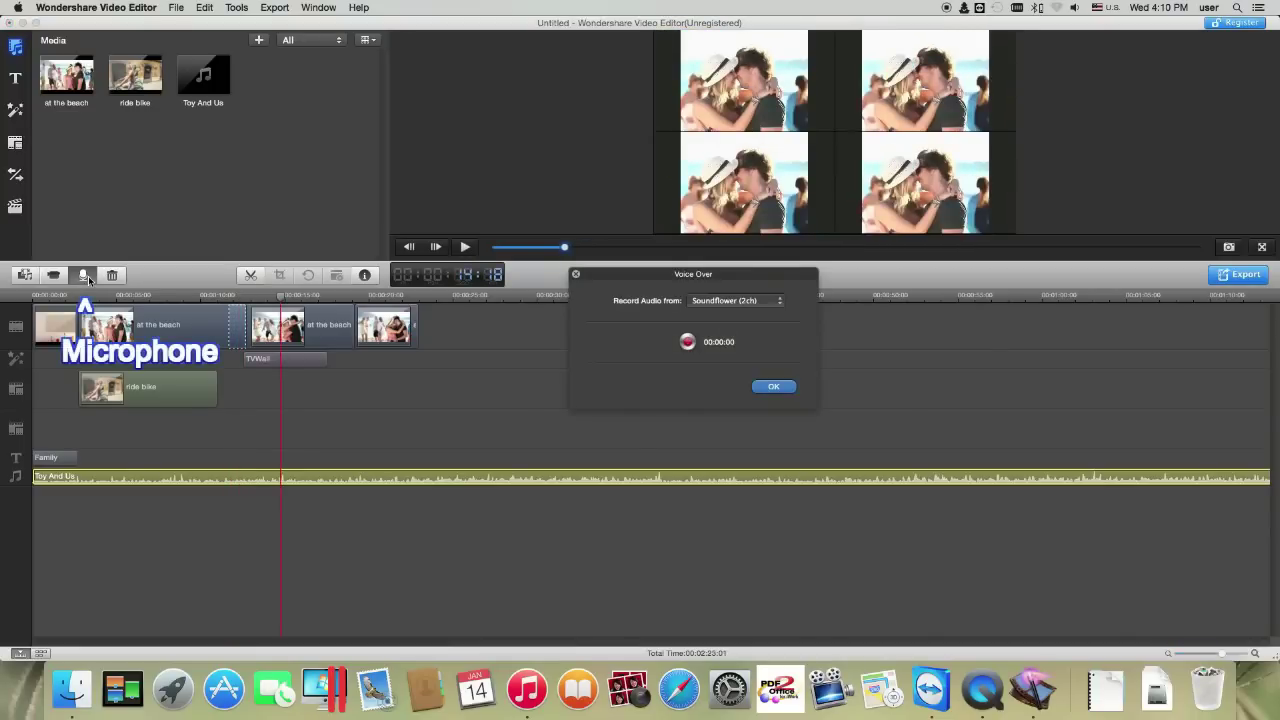
left_click(688, 344)
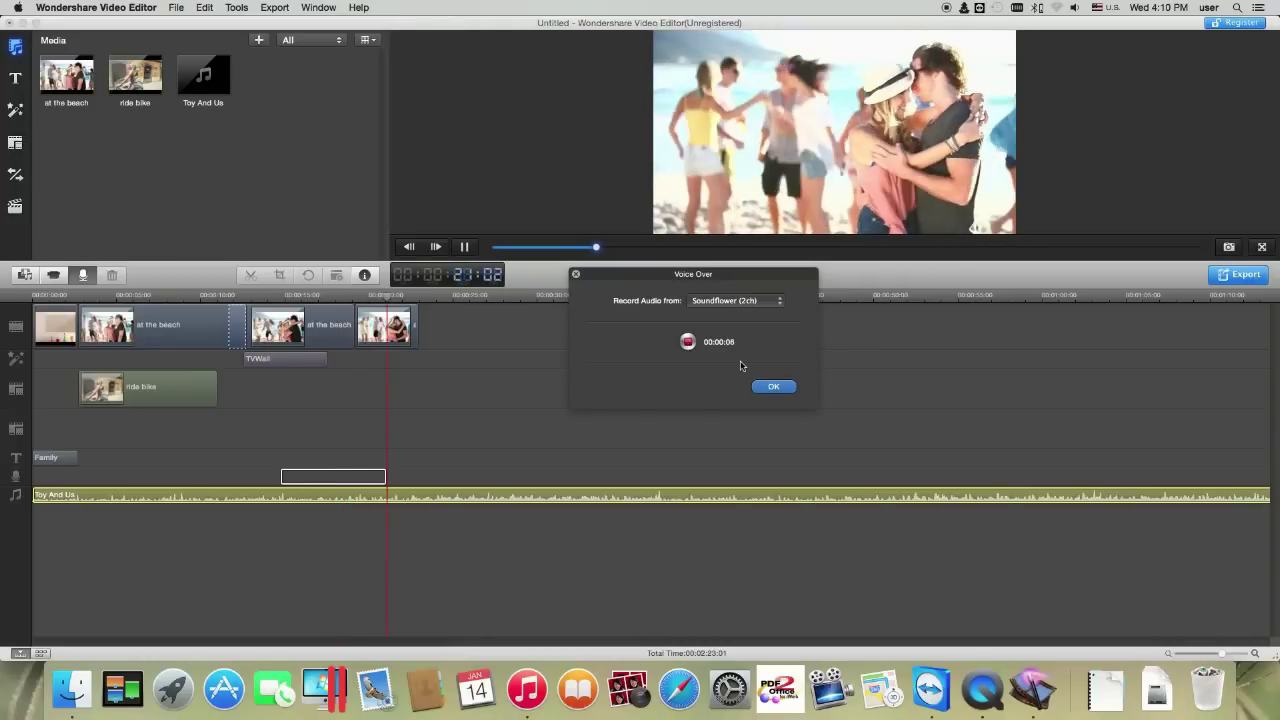
left_click(772, 388)
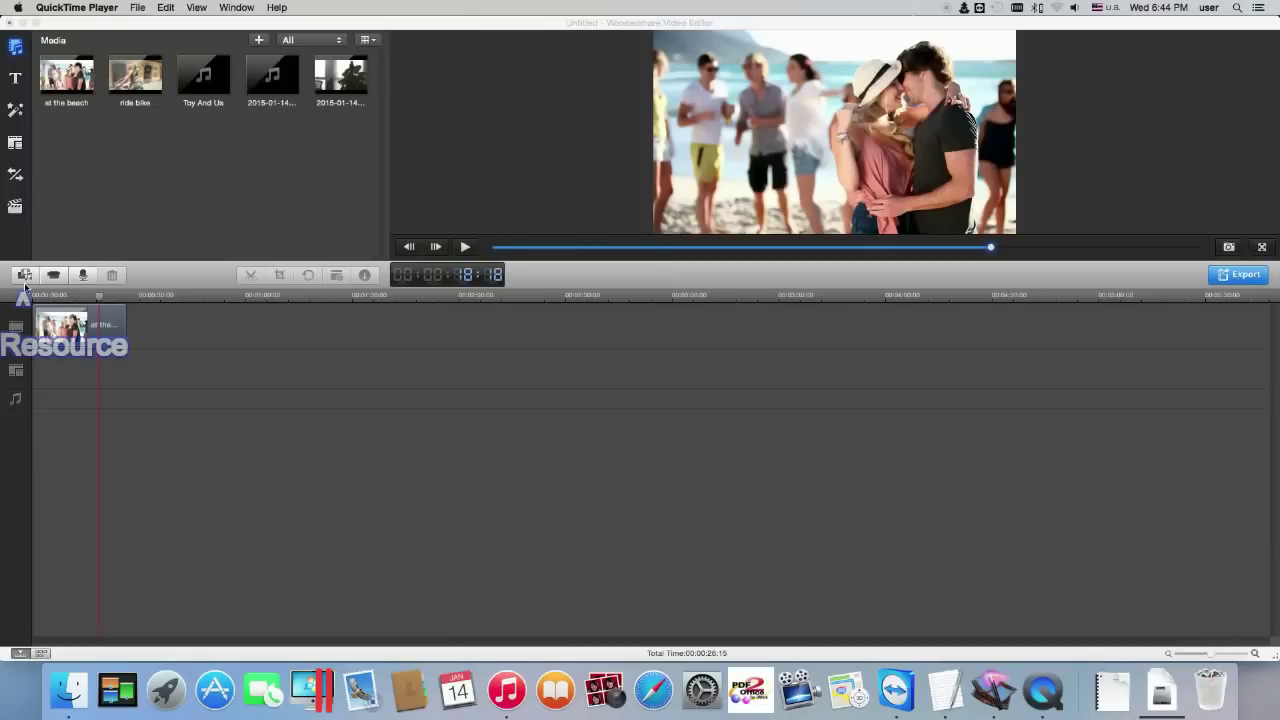
Drag the Pop sound effect from Audios > Sounds onto the timeline's music track
left_click(24, 276)
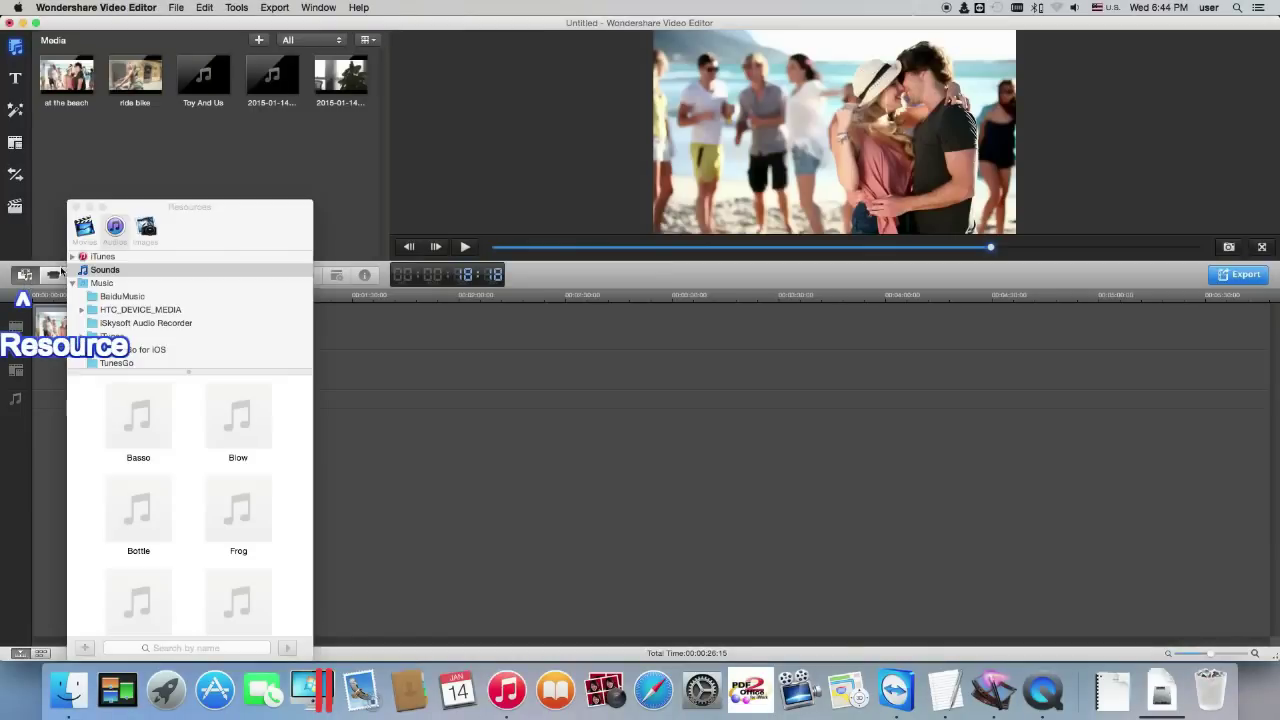
left_click(113, 236)
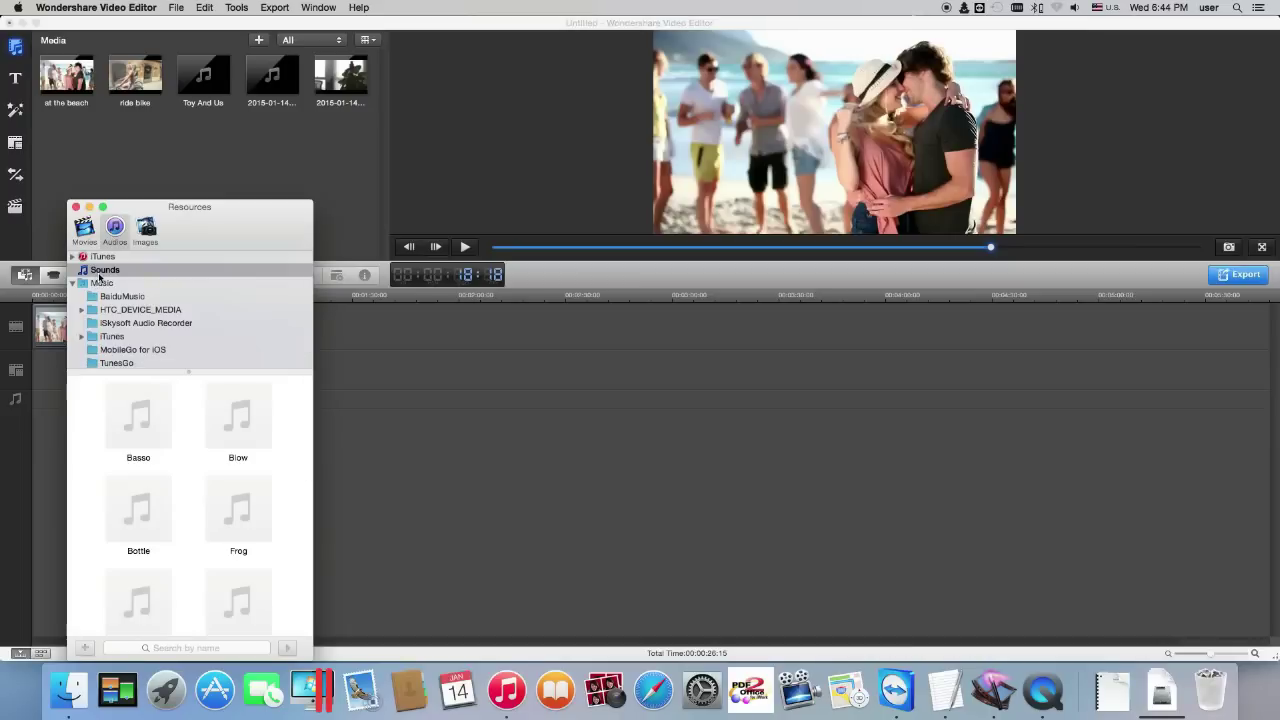
left_click(100, 272)
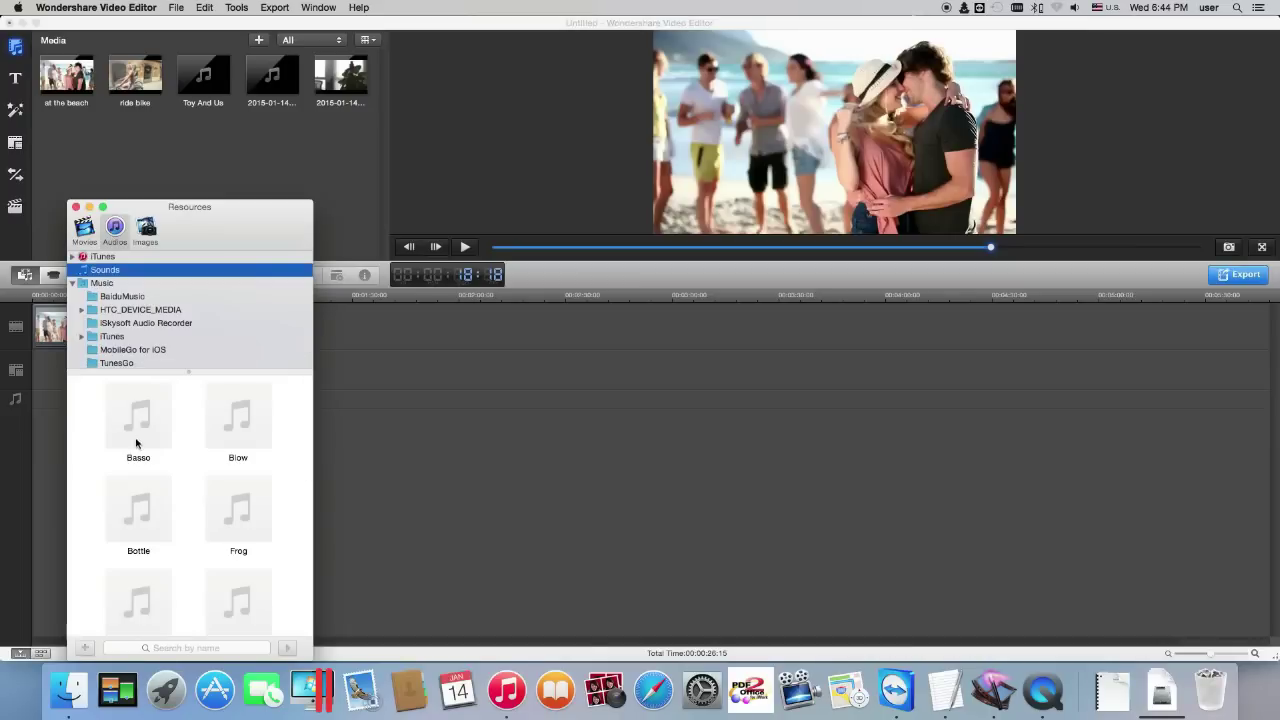
left_click(139, 440)
scroll(139, 440, "down", 3)
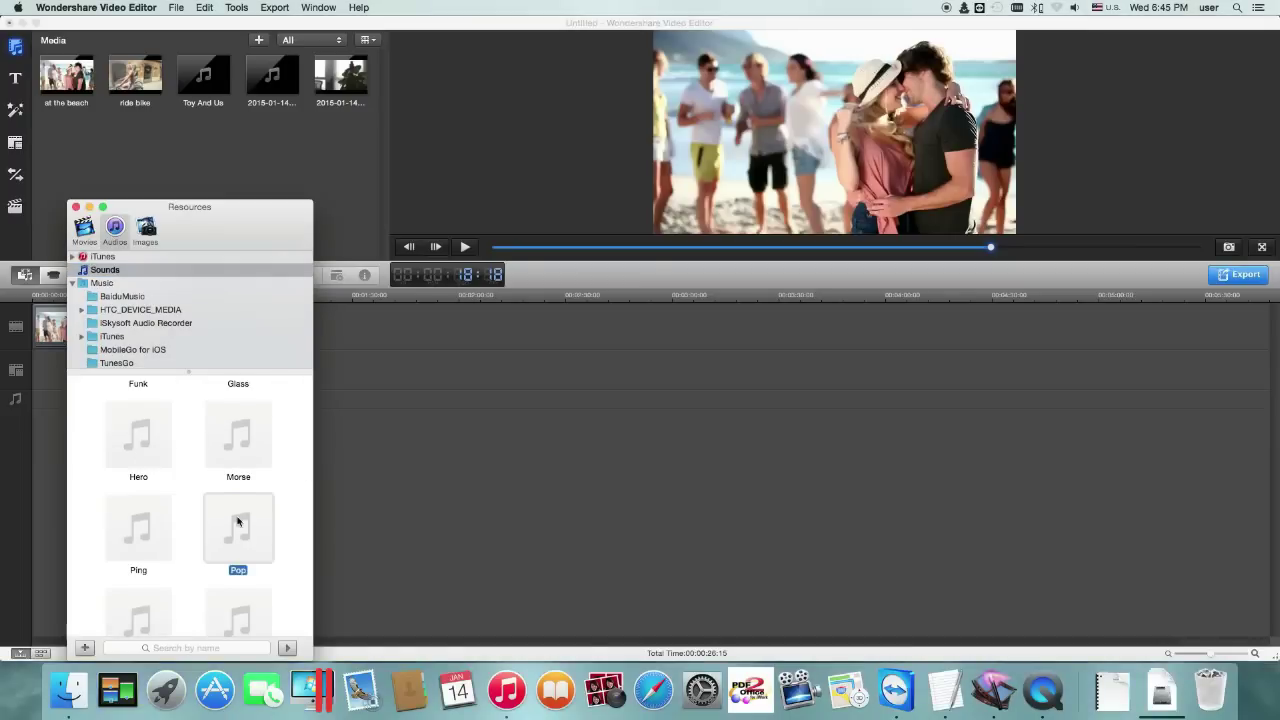
left_click_drag(237, 512, 417, 437)
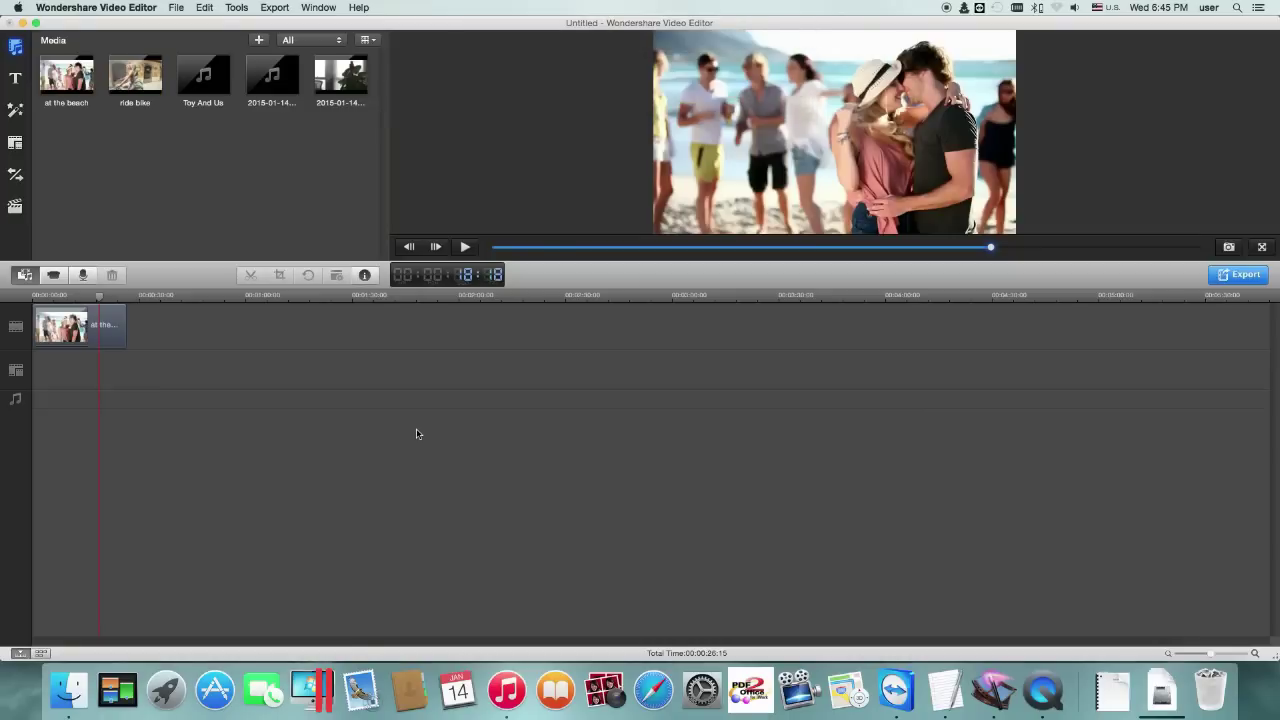
left_click_drag(417, 437, 776, 408)
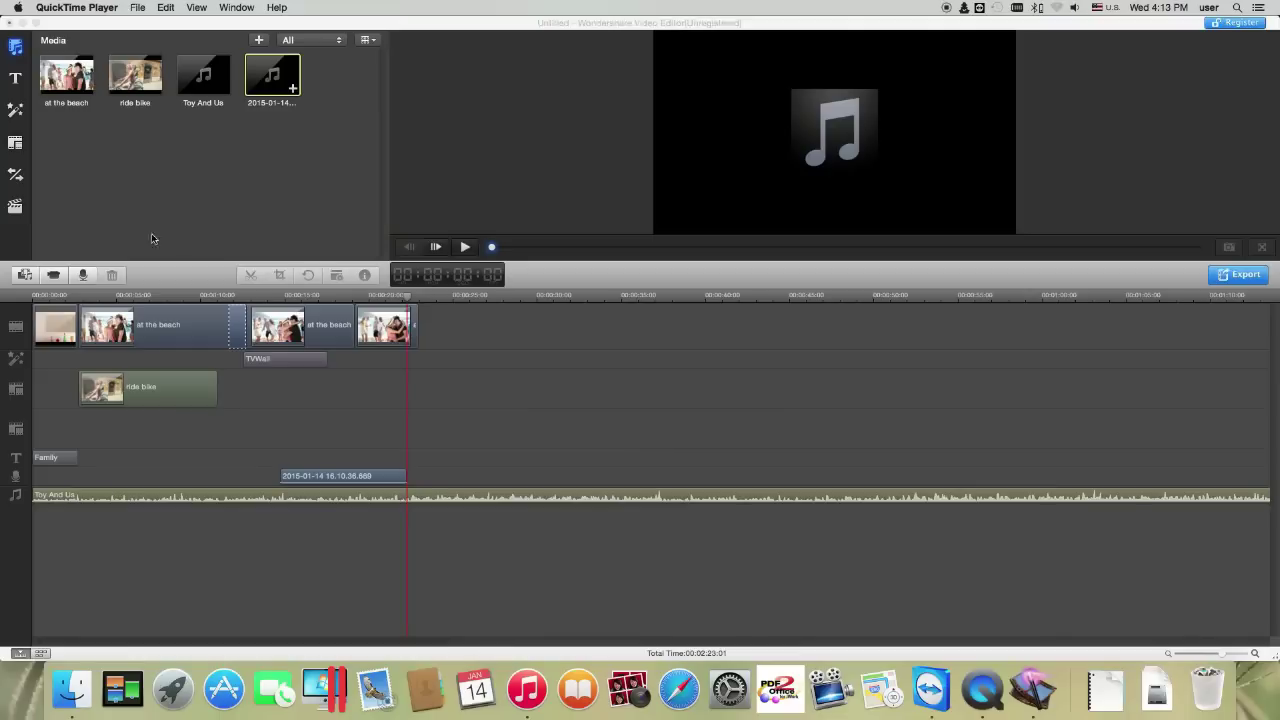
Record a short webcam clip of the plant, save it, and play it back in the preview
left_click(55, 277)
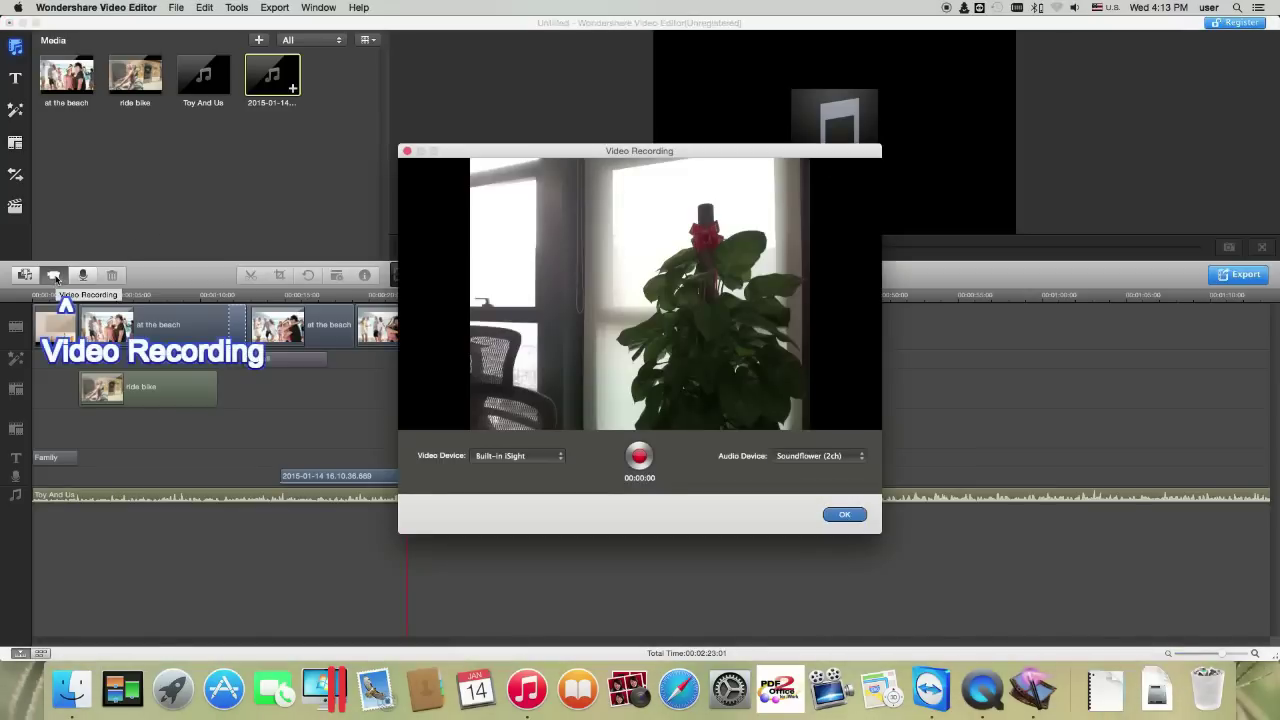
left_click(641, 461)
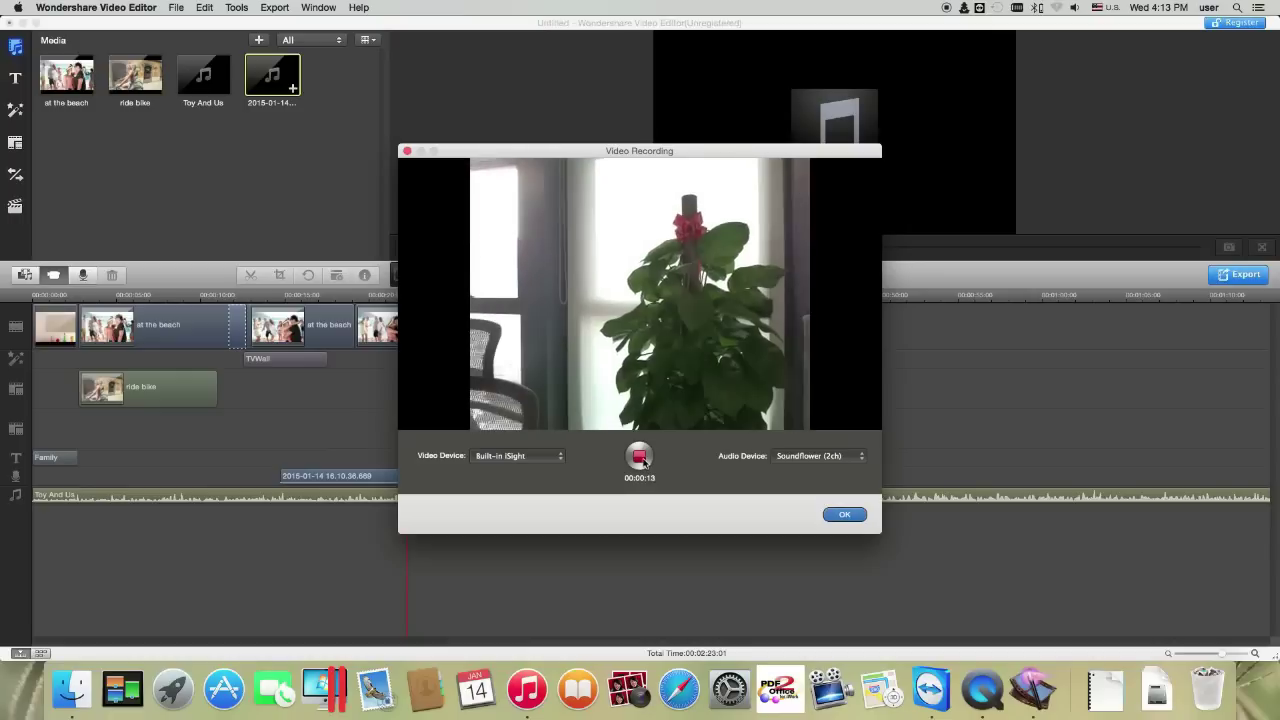
left_click(846, 515)
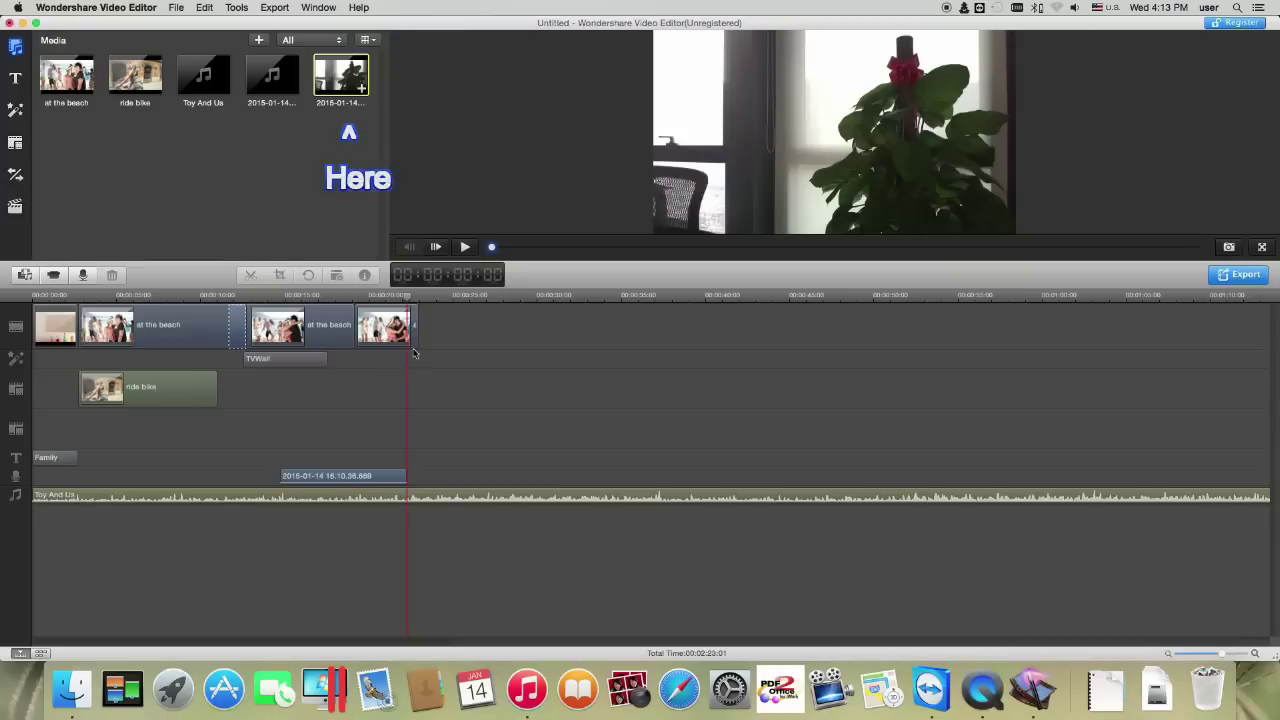
left_click(466, 247)
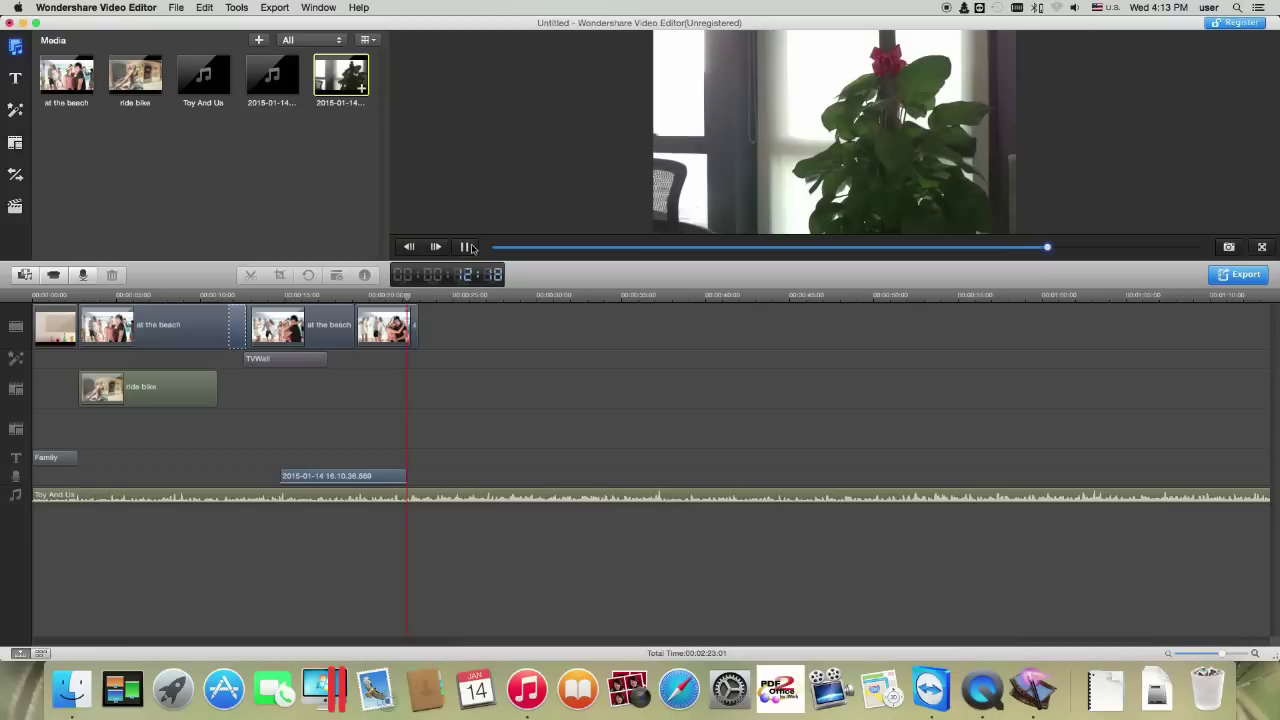
left_click(473, 248)
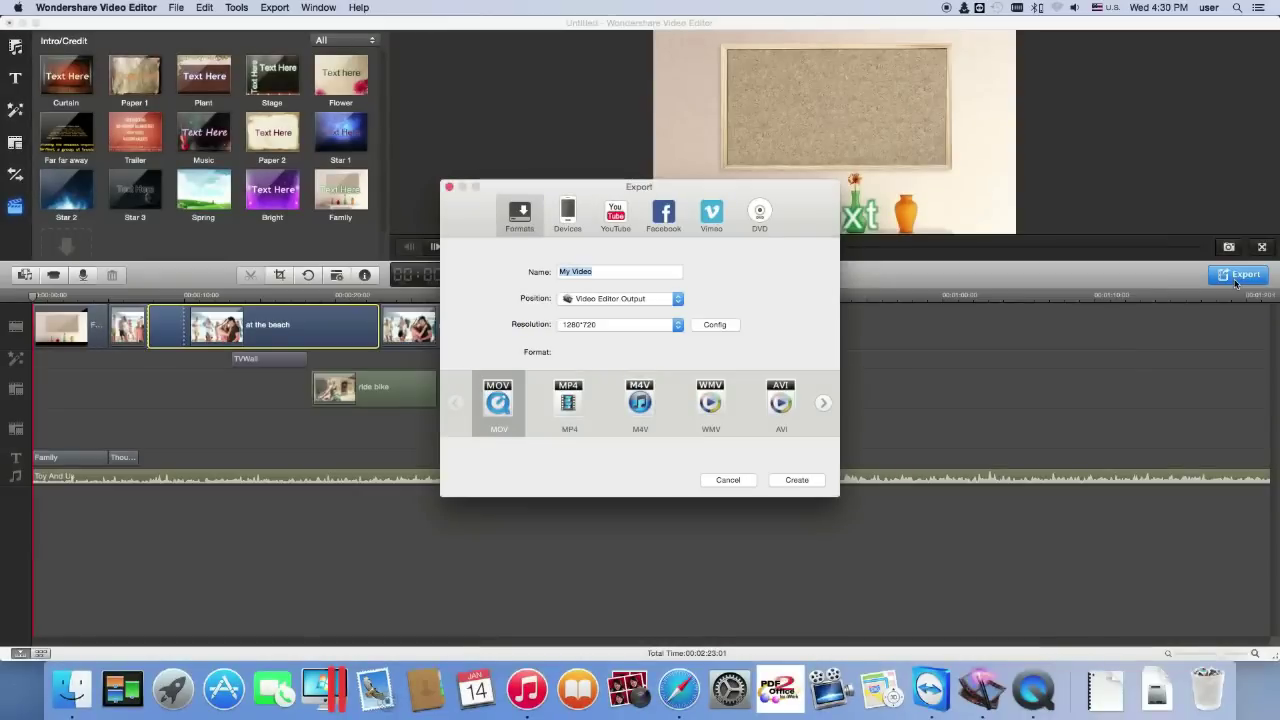
Browse the export format pages and keep 1280×720 resolution with the default encoding settings
left_click(823, 403)
left_click(823, 403)
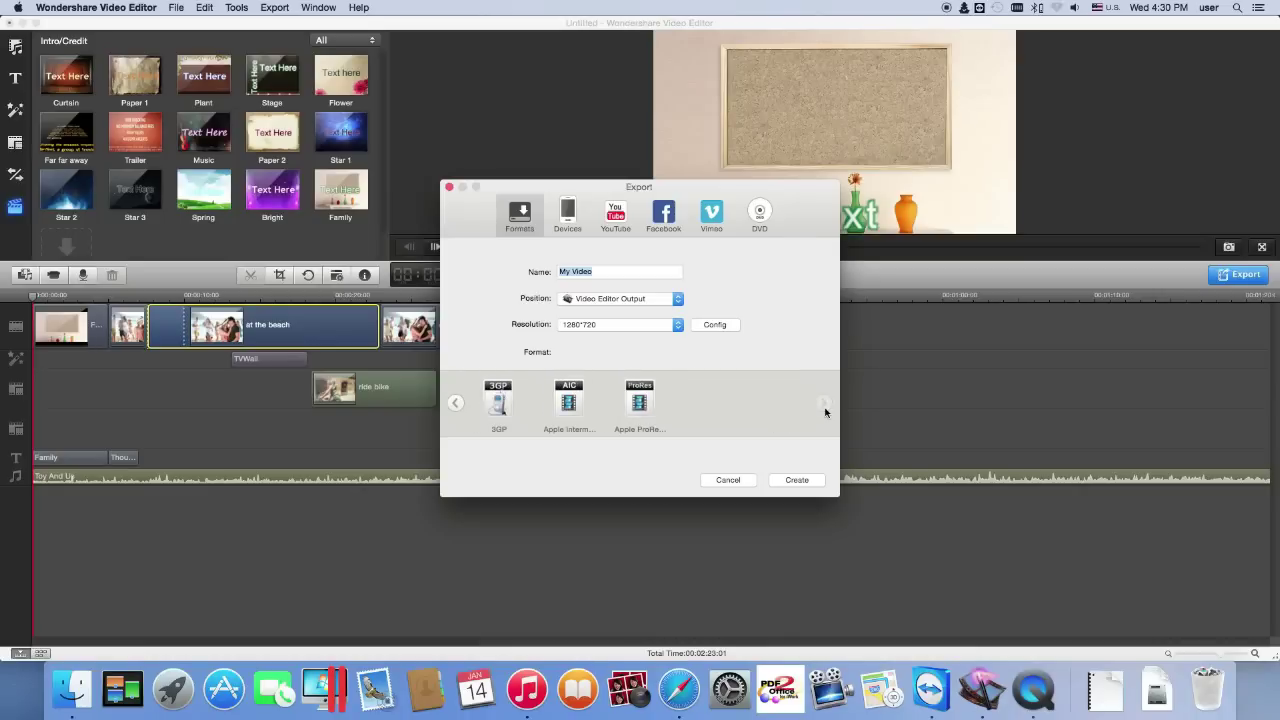
left_click(642, 326)
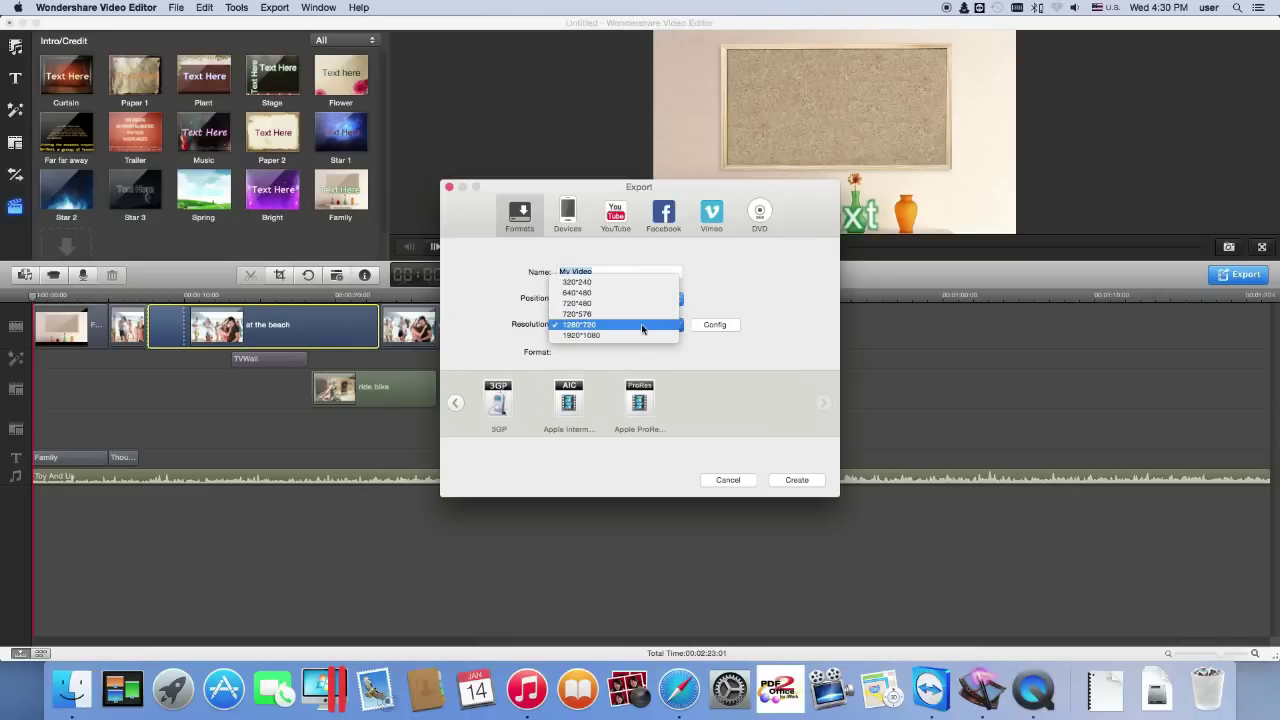
left_click(716, 326)
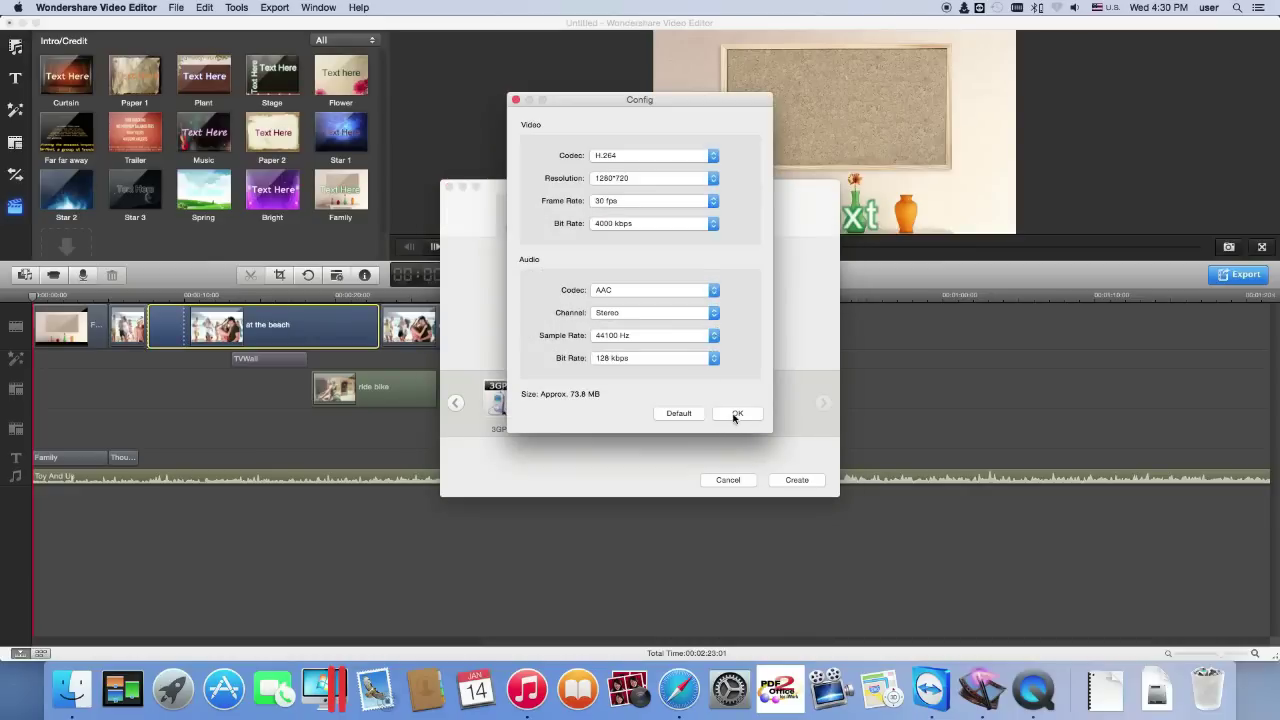
left_click(737, 413)
Look through the Devices presets, then switch to DVD burning labelled My DVD, NTSC, 16:9
left_click(568, 215)
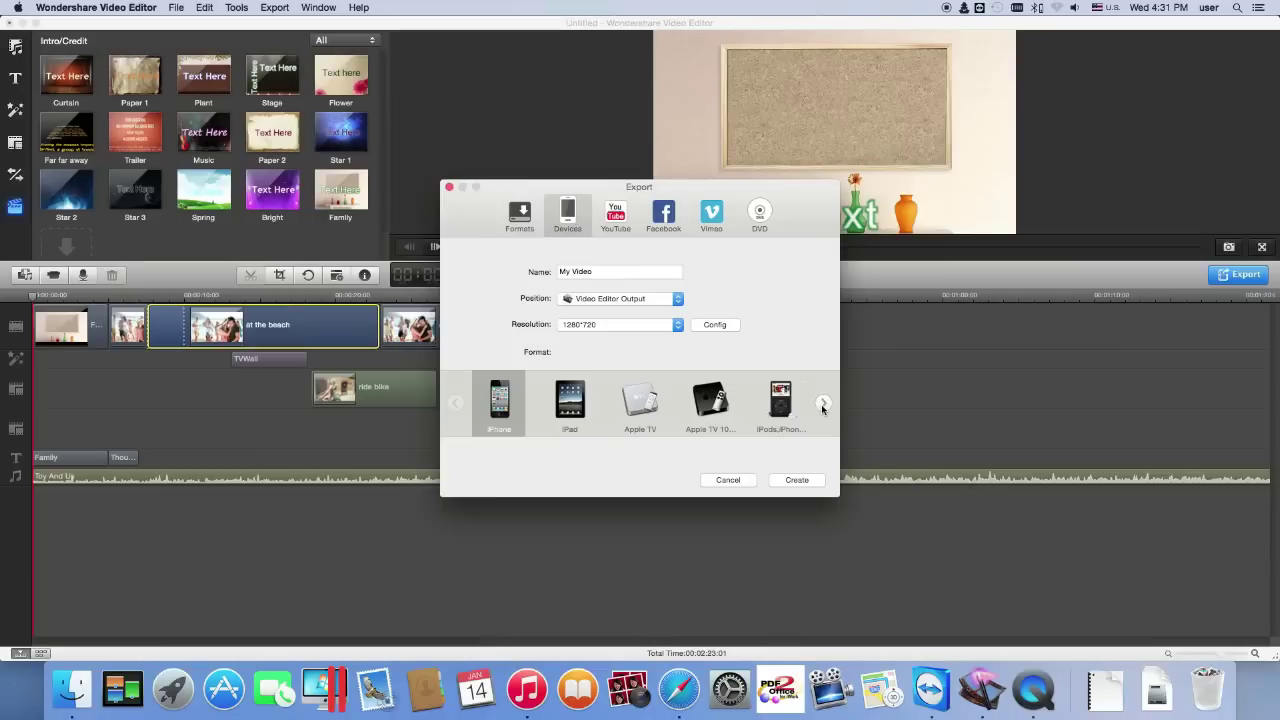
left_click(823, 404)
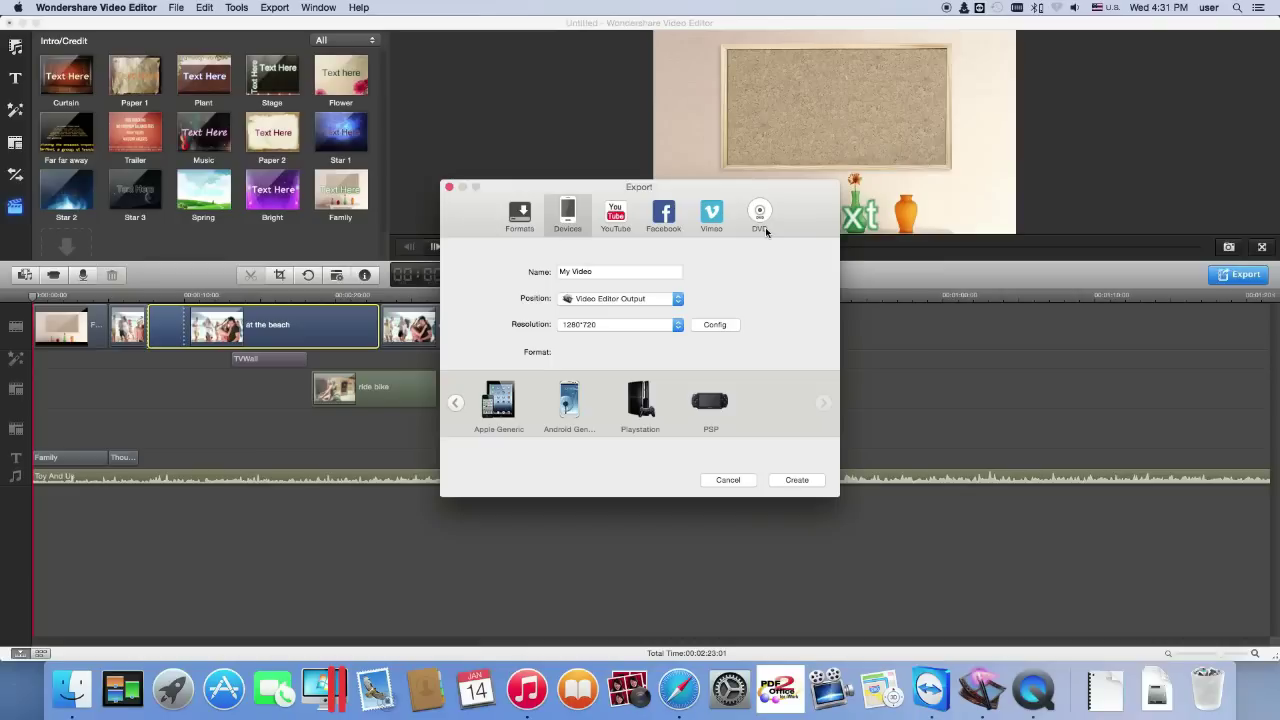
left_click(763, 226)
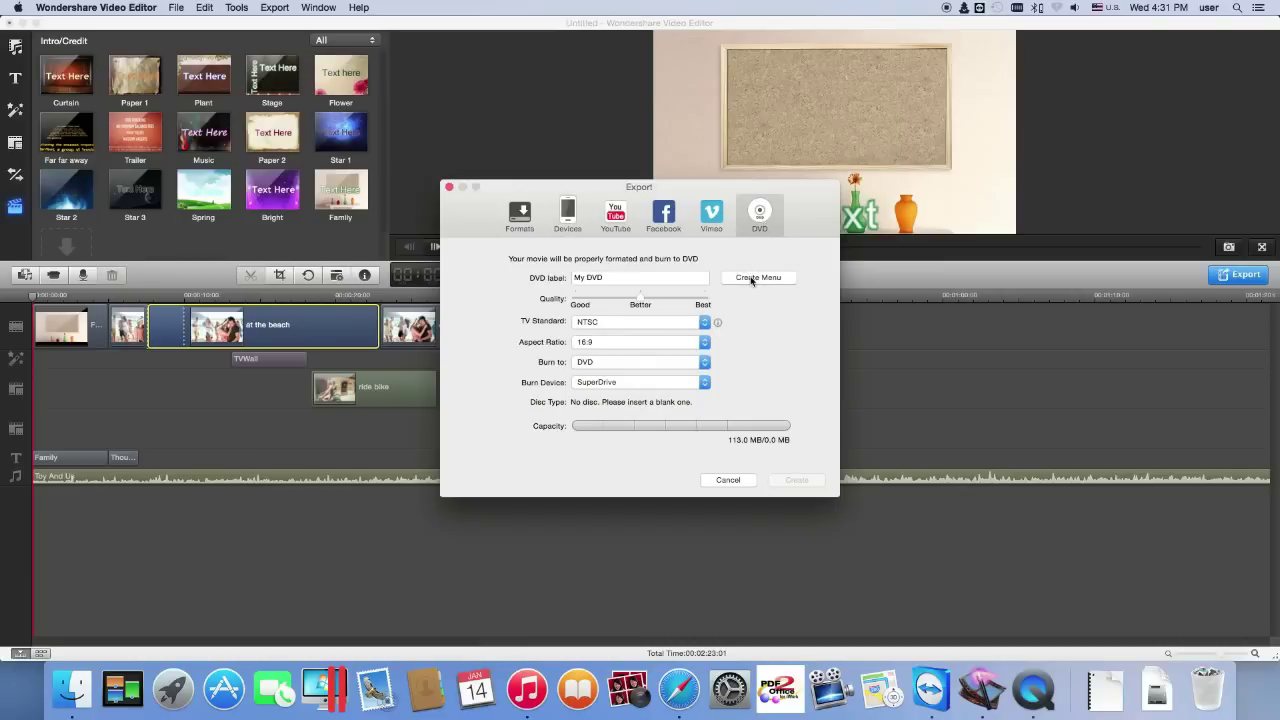
Try Rainbow and Christmas, then pick the Compass menu with no music and create Beach Dating.mov
left_click(748, 281)
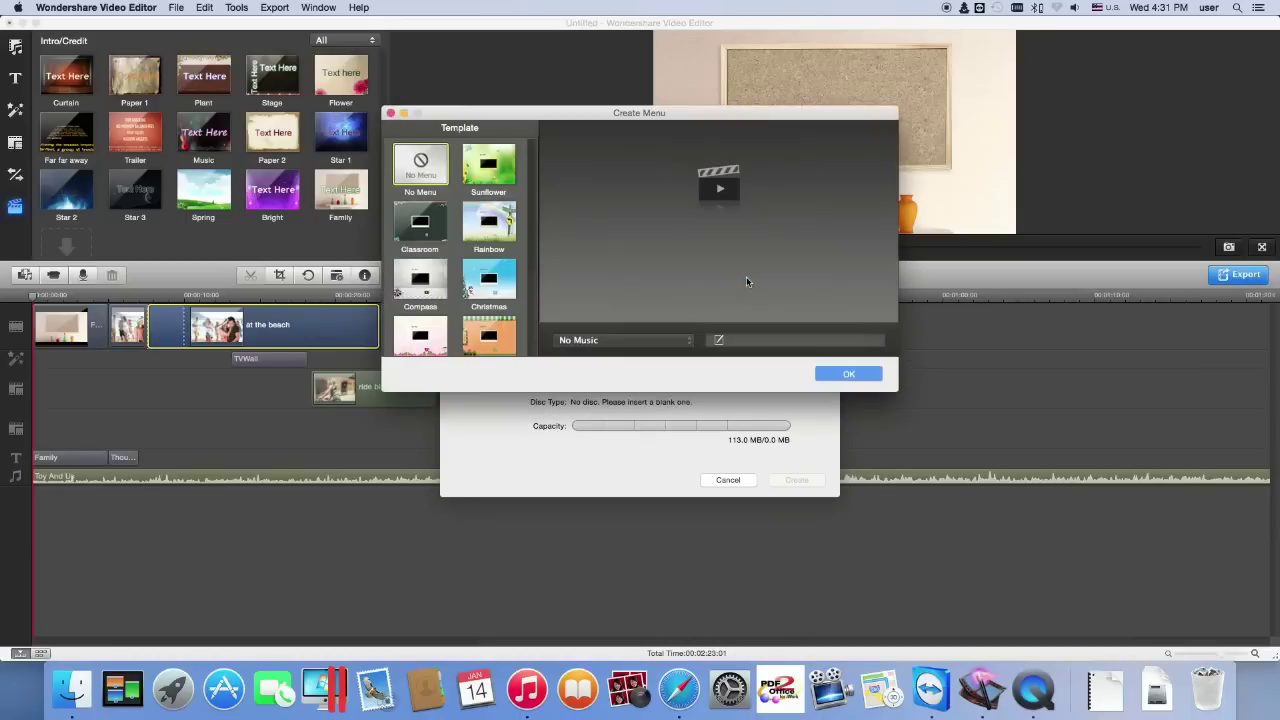
left_click(490, 230)
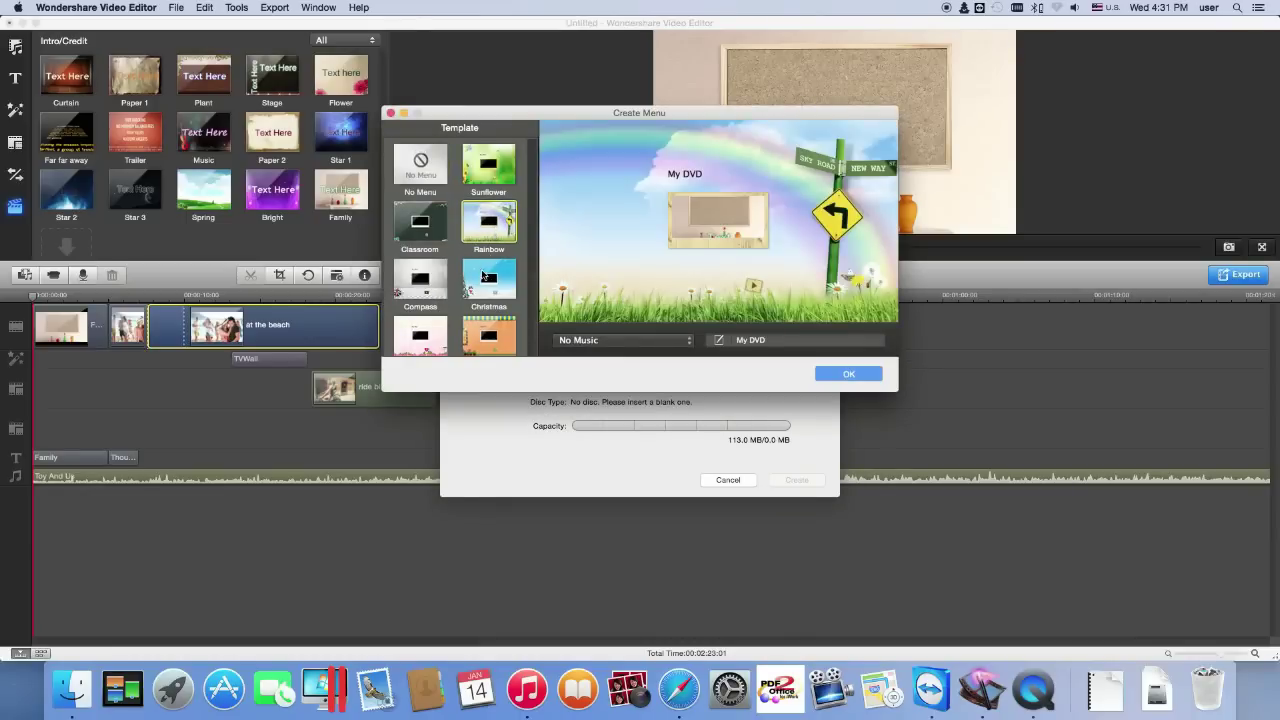
left_click(485, 276)
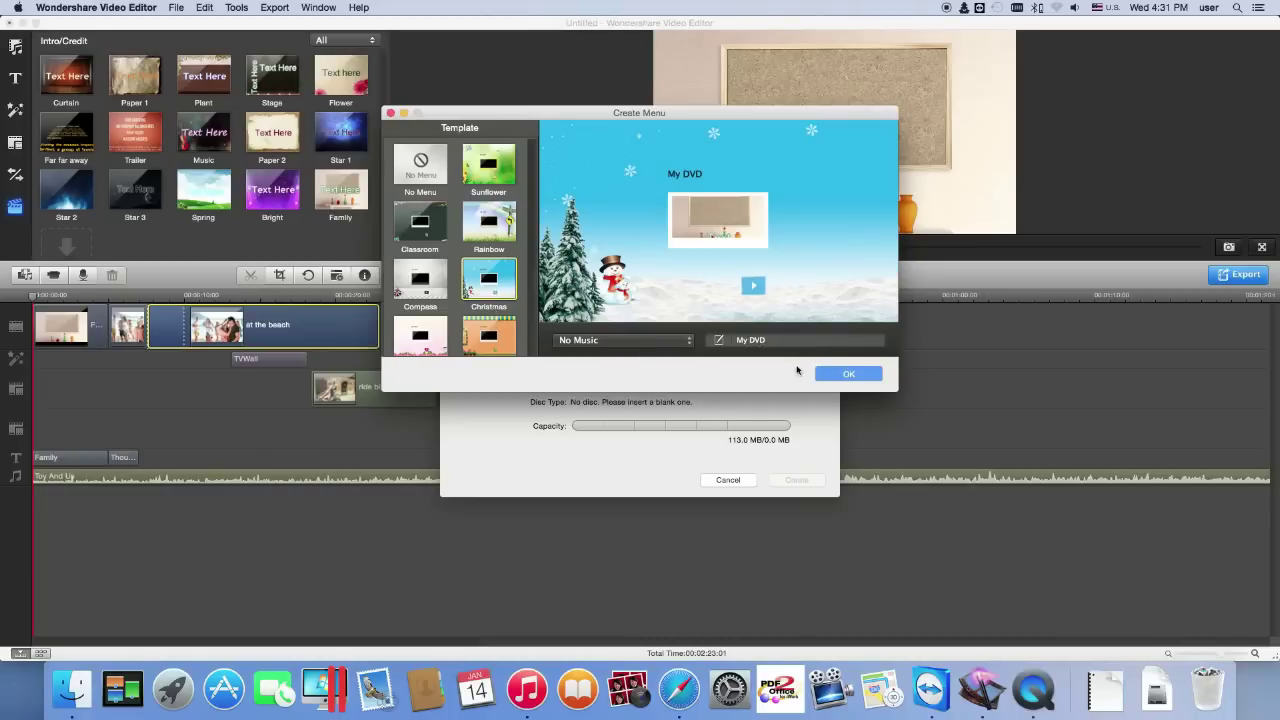
left_click(656, 341)
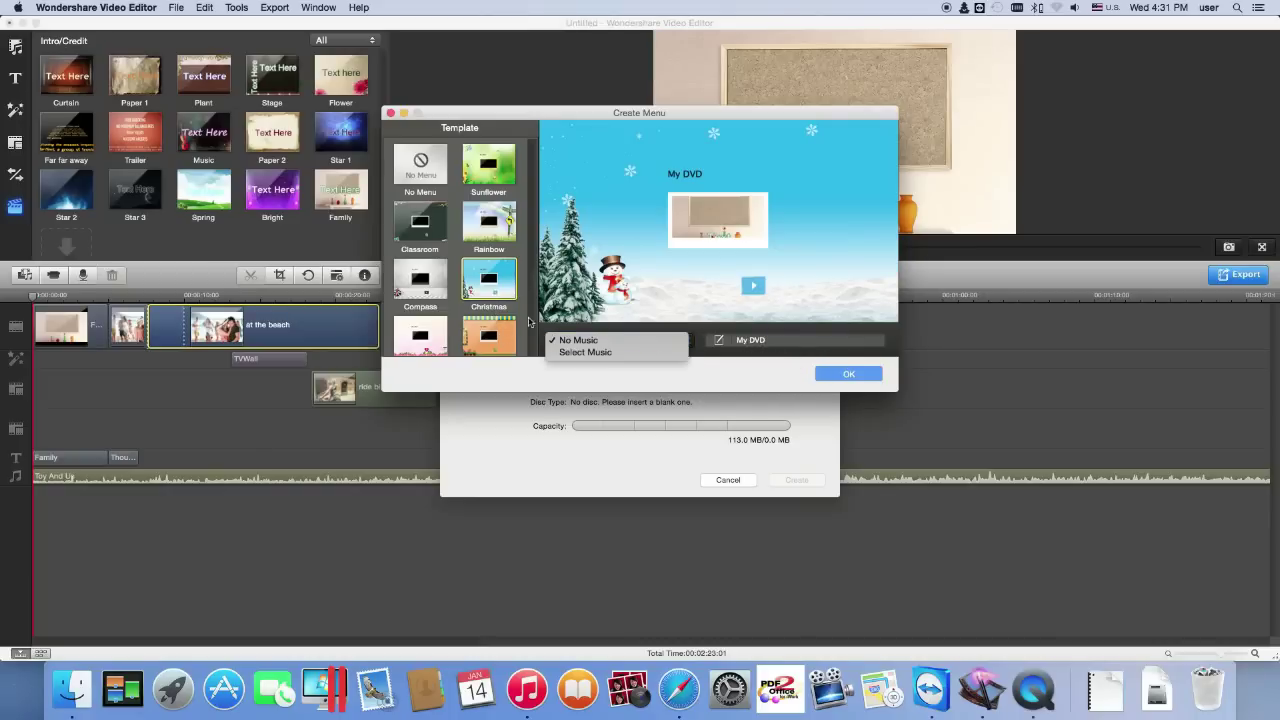
left_click(446, 296)
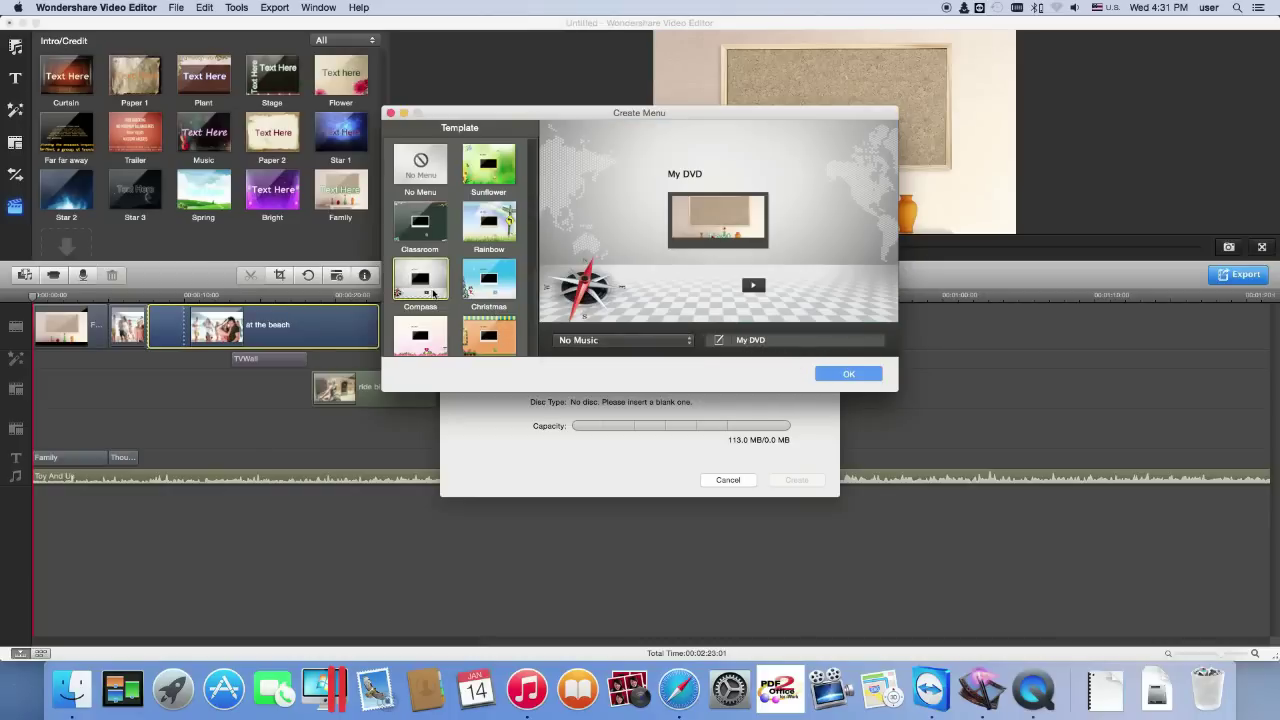
left_click(870, 379)
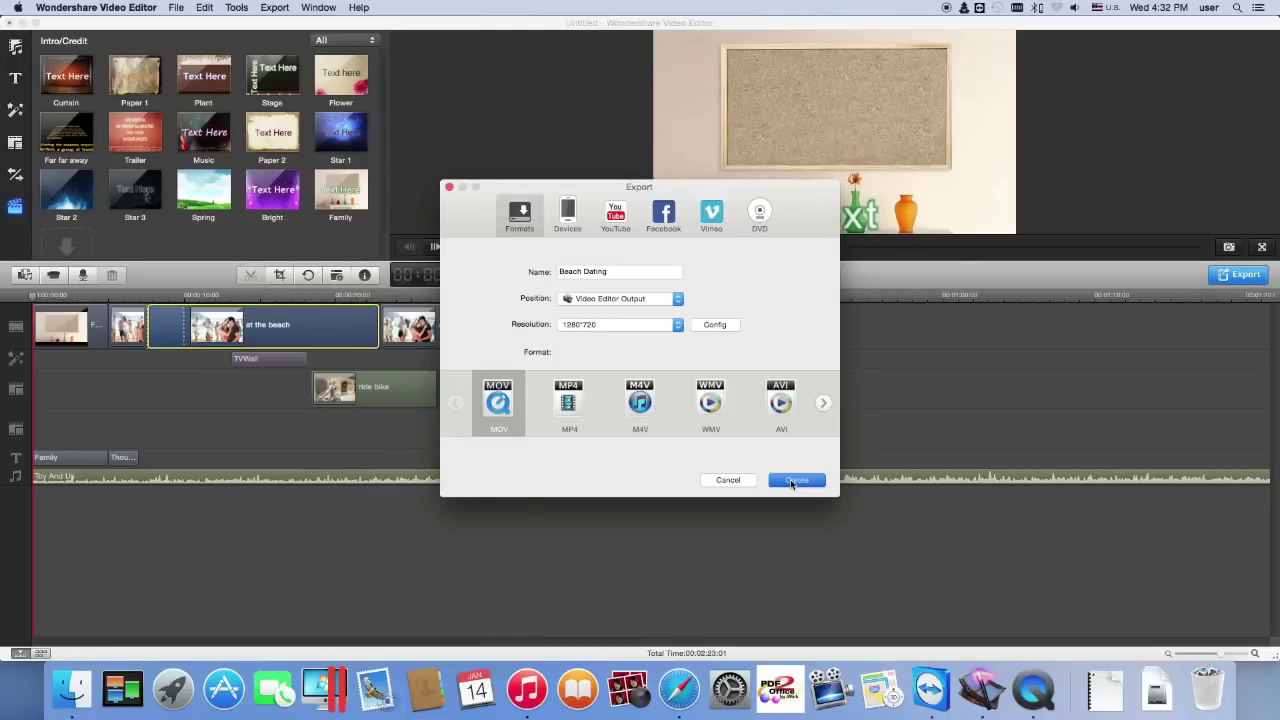
left_click(790, 479)
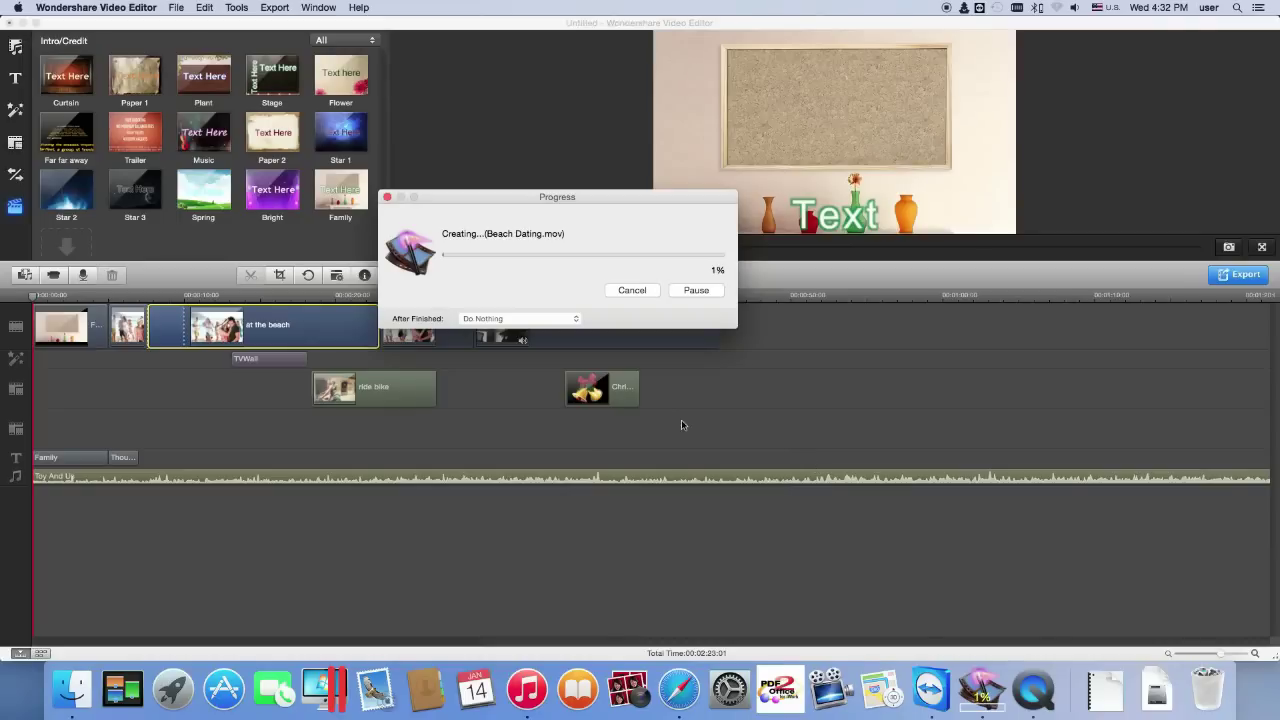
left_click(542, 319)
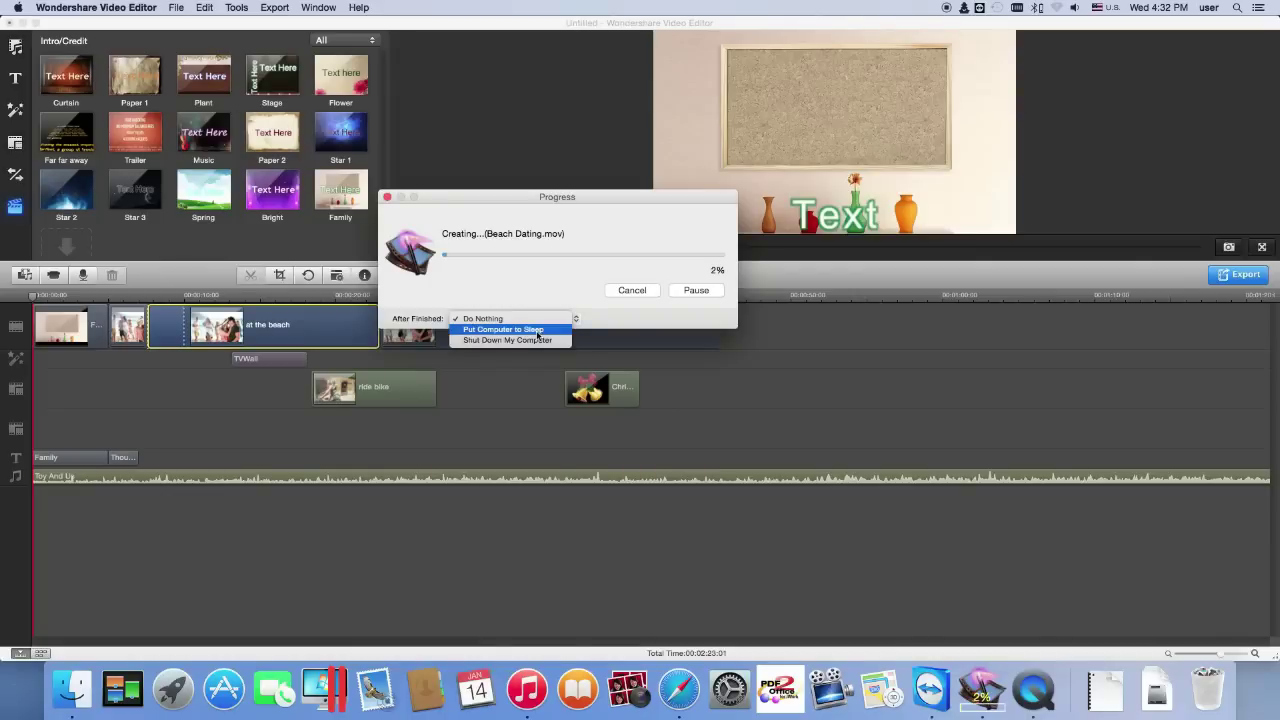
left_click(613, 319)
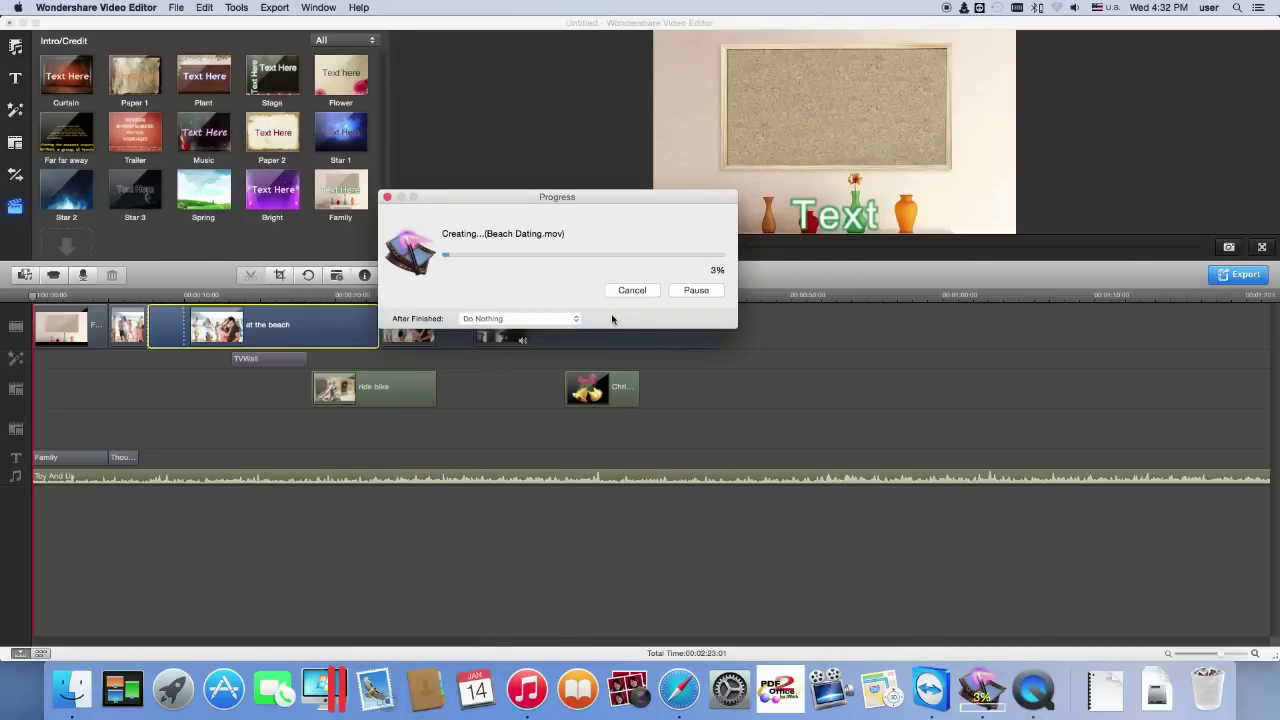
type("wonders")
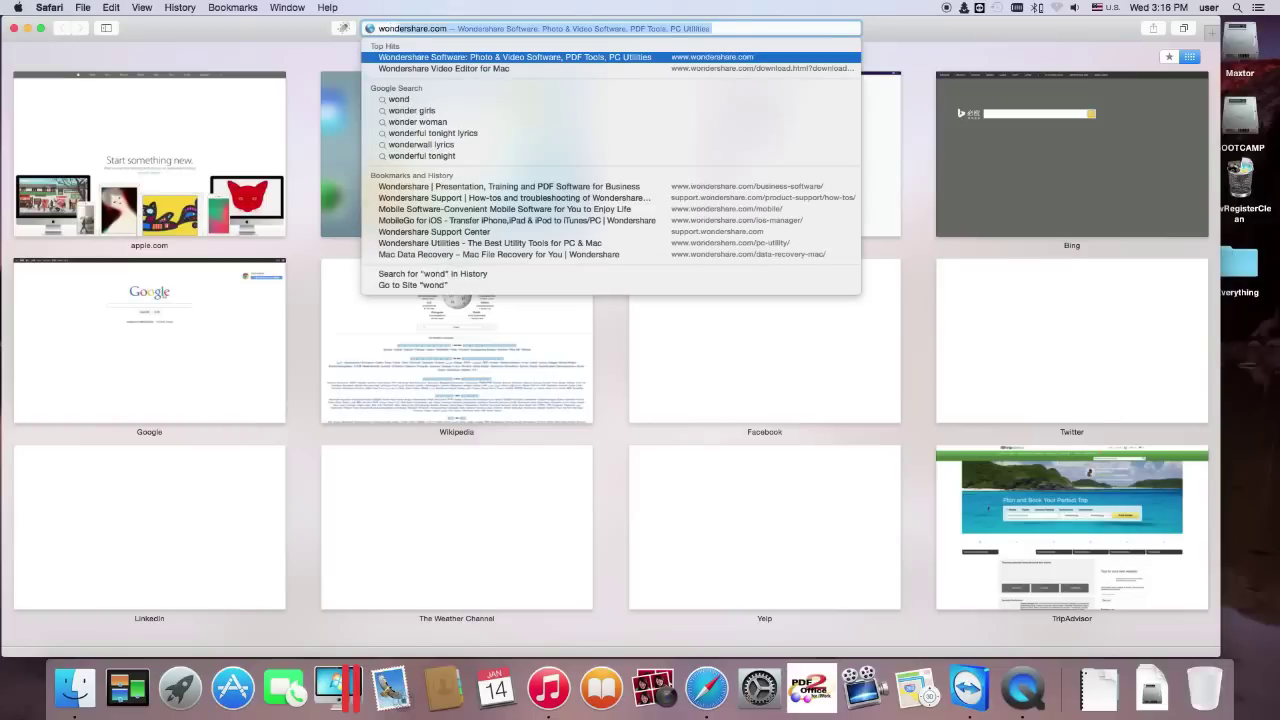
type("hare.com")
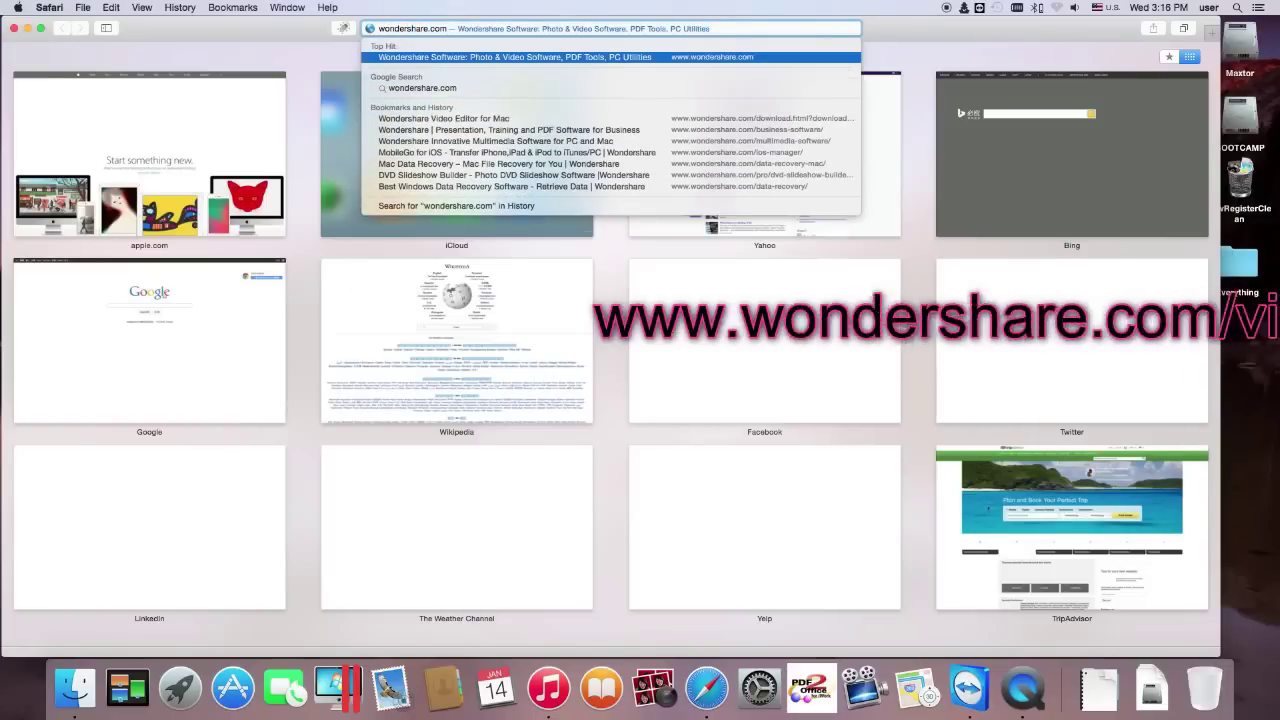
type("/video")
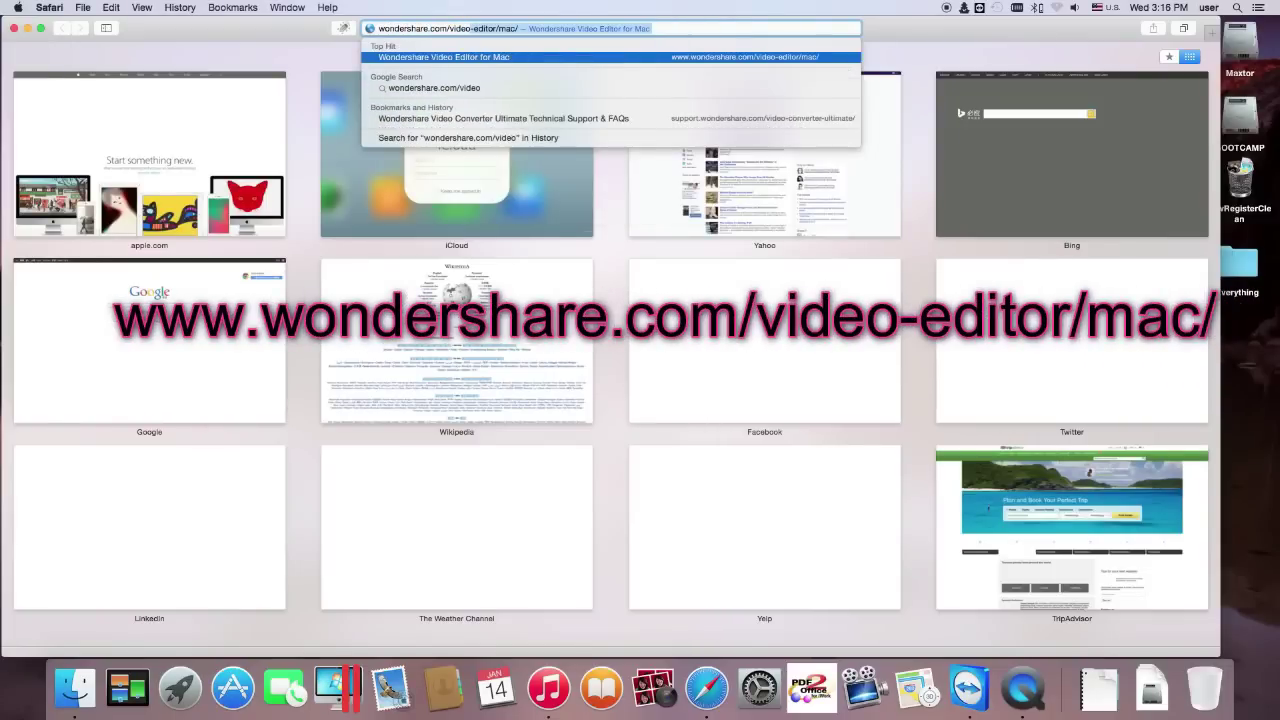
type("-editor")
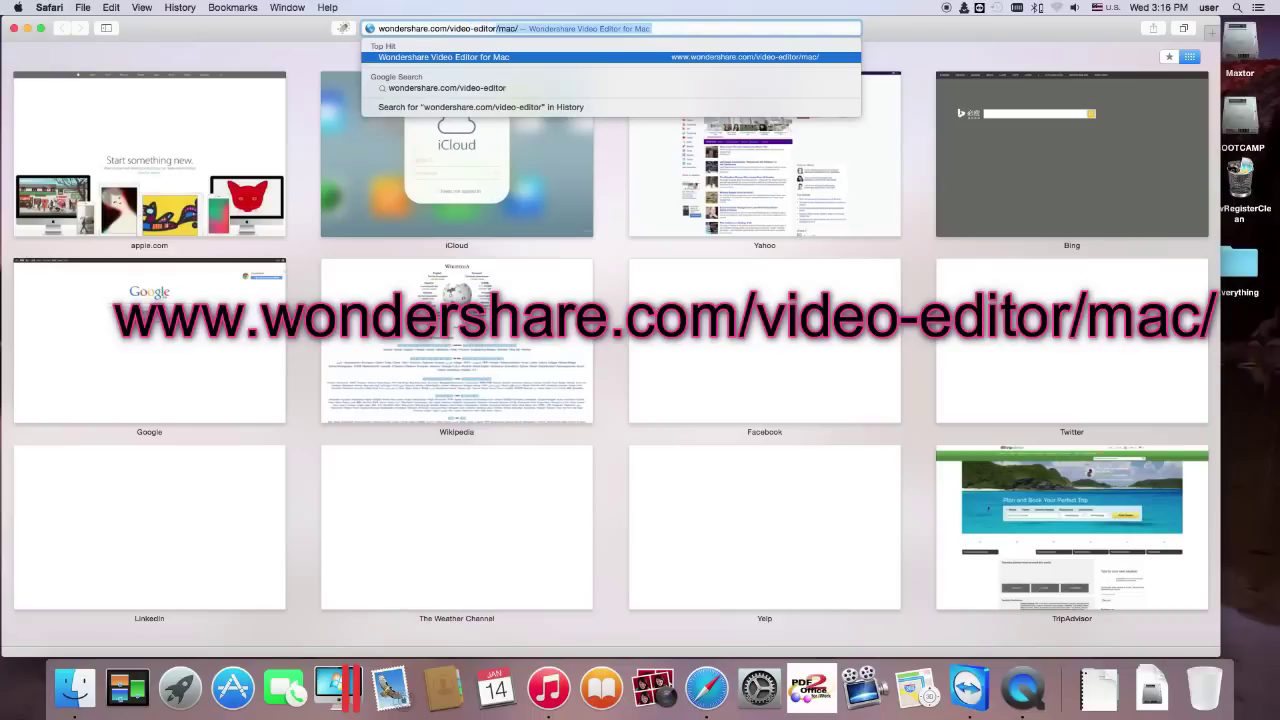
type("/mac/")
Load wondershare.com/video-editor/mac in Safari's address bar
key("Return")
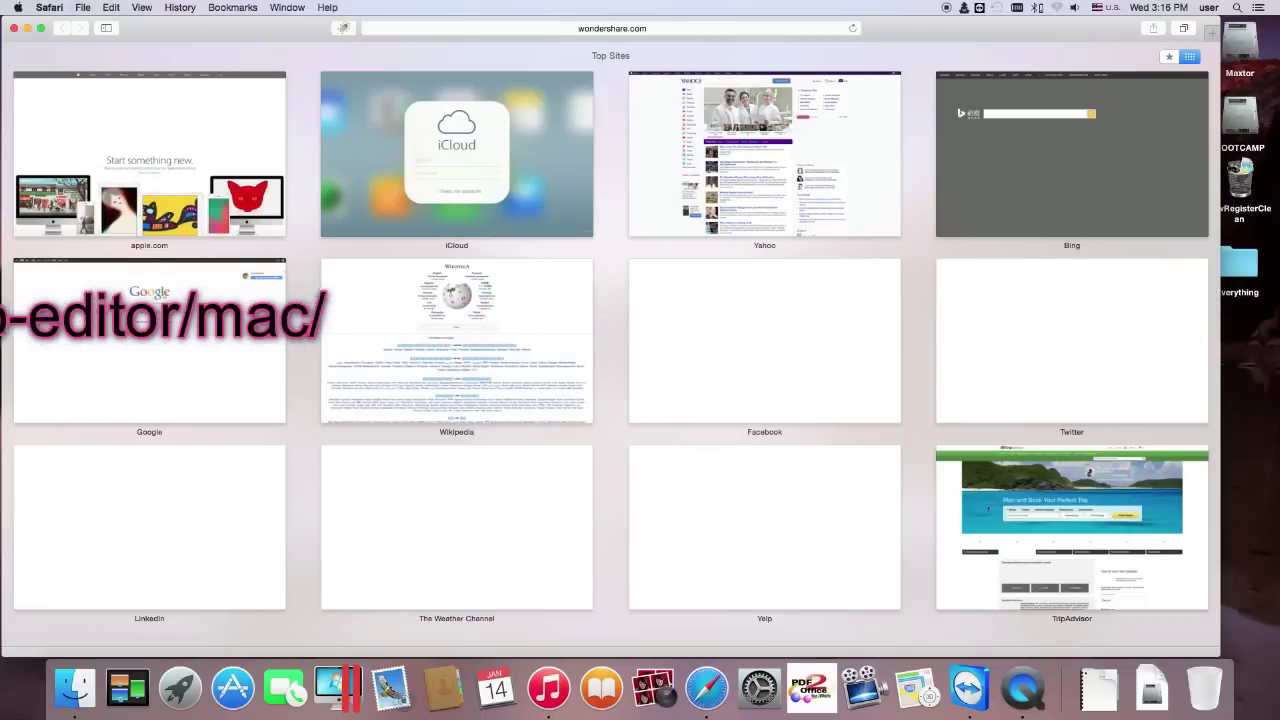